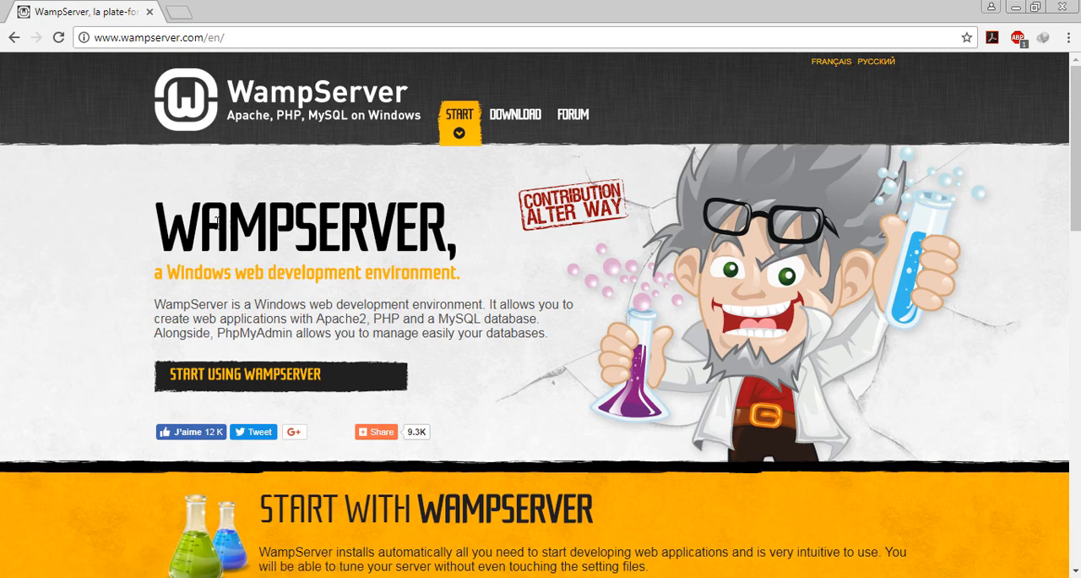
- Choose WampServer 64 bits (x64) 3.0.6 in the site's downloads section and follow its direct download link
{"action": "left_click_drag", "start_coordinate": [218, 221], "coordinate": [433, 210]}
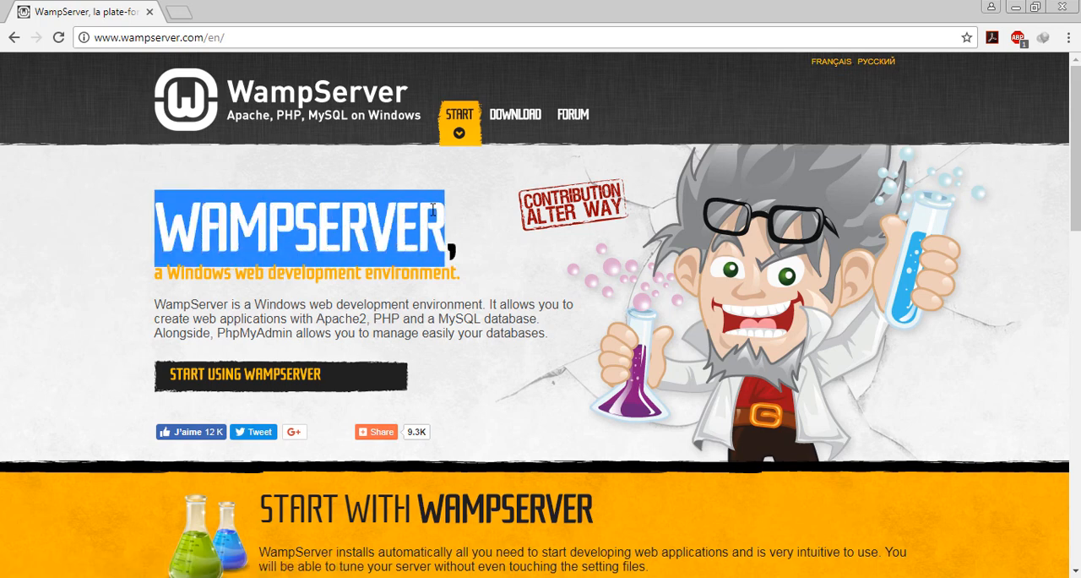
{"action": "left_click", "coordinate": [492, 224]}
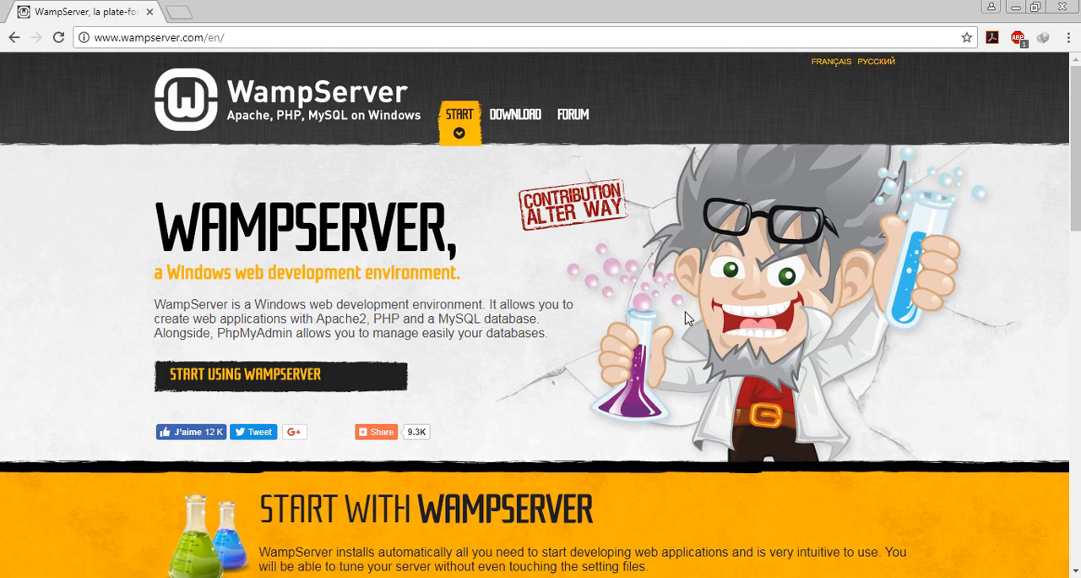
{"action": "left_click", "coordinate": [297, 373]}
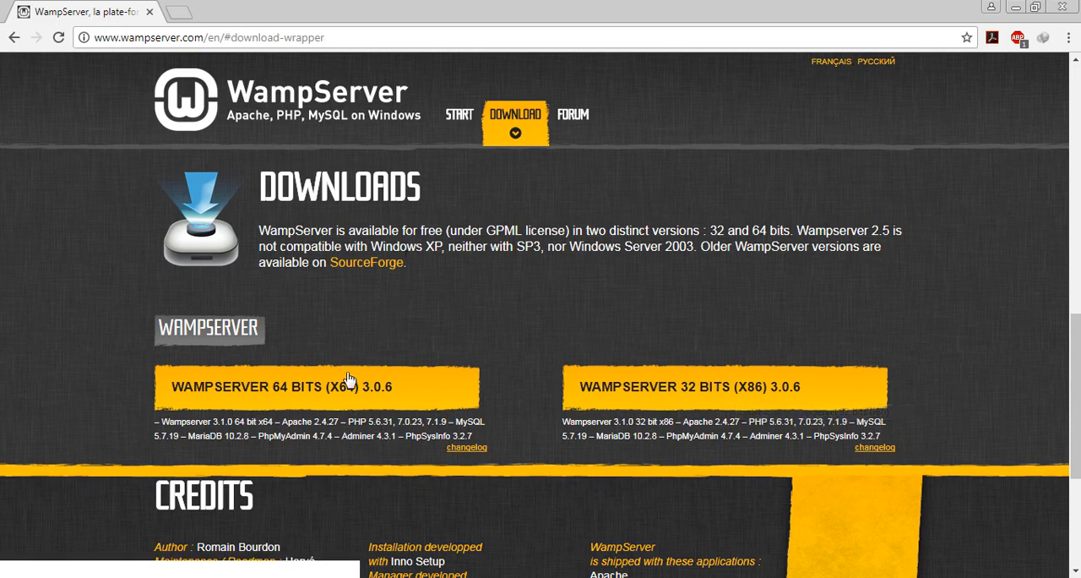
{"action": "left_click", "coordinate": [304, 398]}
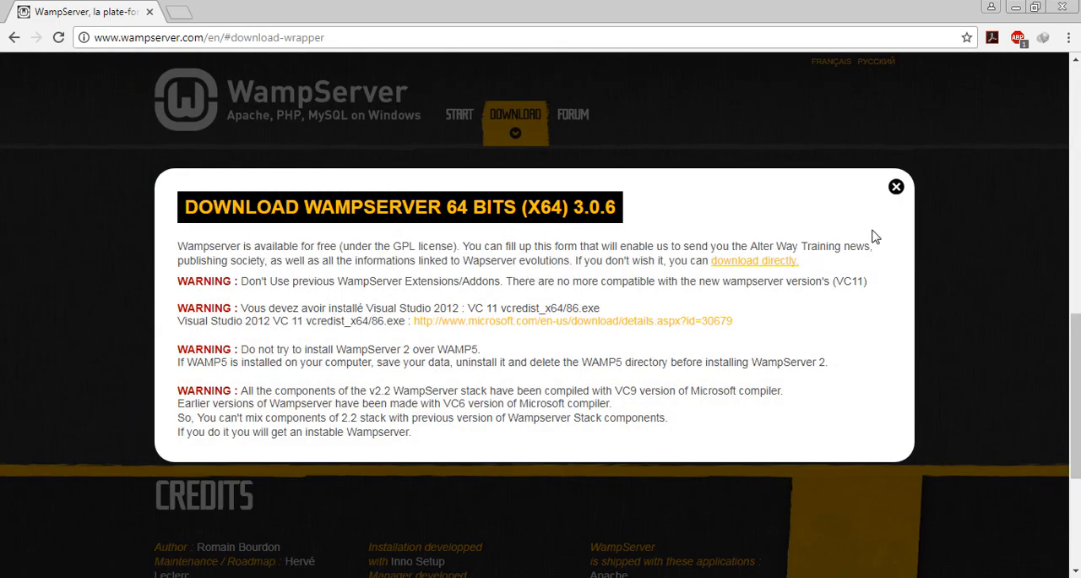
{"action": "left_click", "coordinate": [748, 264]}
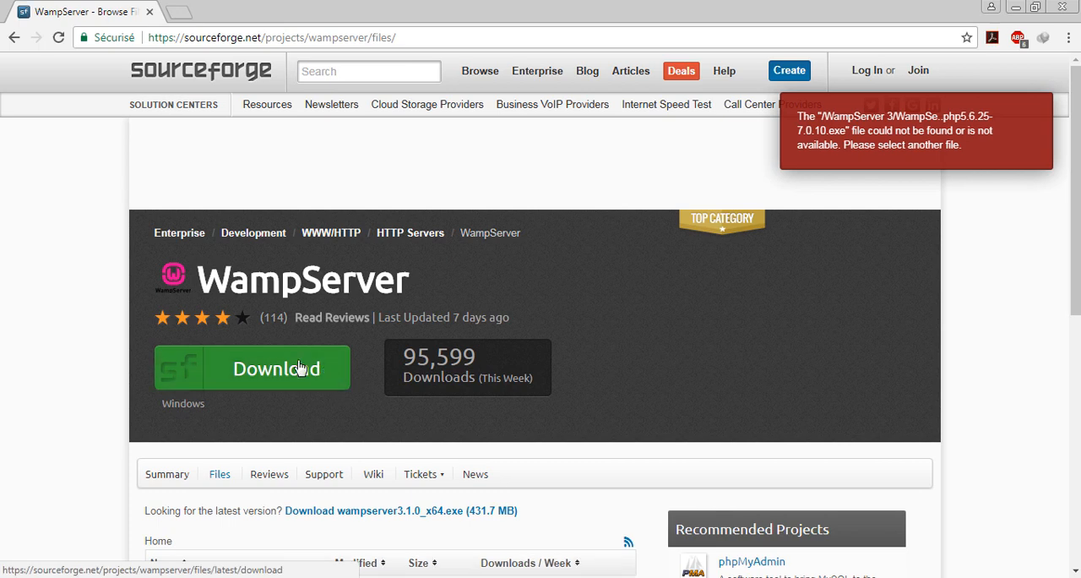
- Request the latest WampServer download from SourceForge and cancel the file download dialog
{"action": "left_click", "coordinate": [220, 363]}
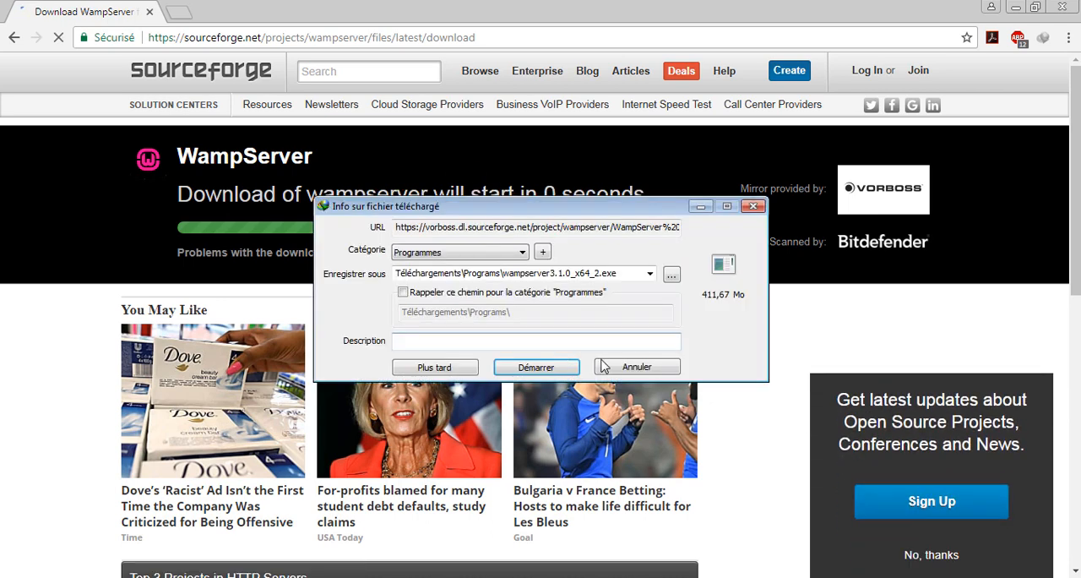
{"action": "left_click", "coordinate": [635, 367]}
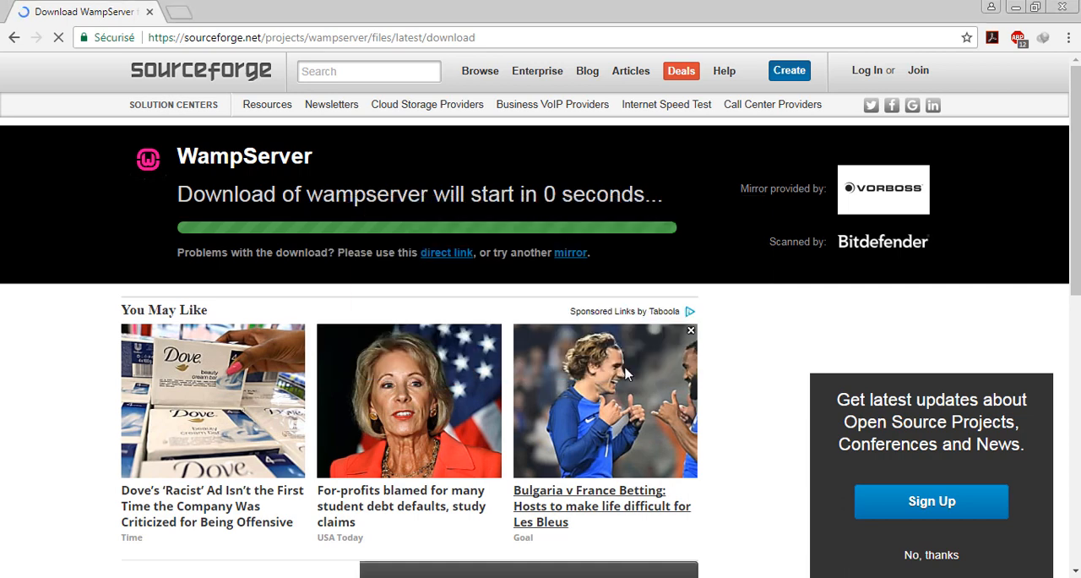
- Run the installer wampserver3.1.0_x64.exe from the Programs download folder and minimise the folder window
{"action": "left_click", "coordinate": [120, 577]}
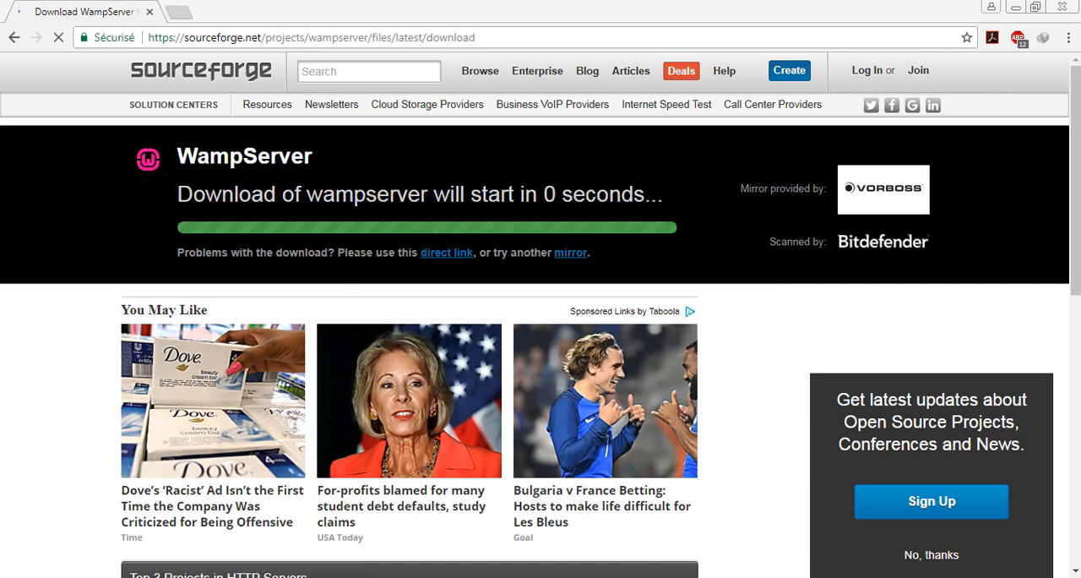
{"action": "left_click", "coordinate": [158, 529]}
{"action": "left_click", "coordinate": [119, 577]}
{"action": "left_click", "coordinate": [101, 557]}
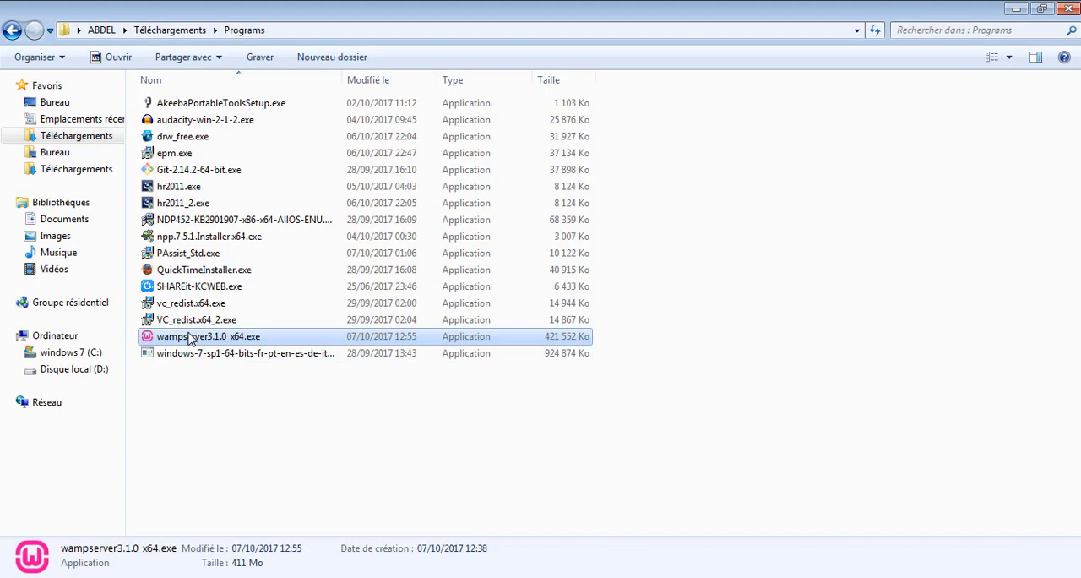
{"action": "left_click", "coordinate": [1016, 10]}
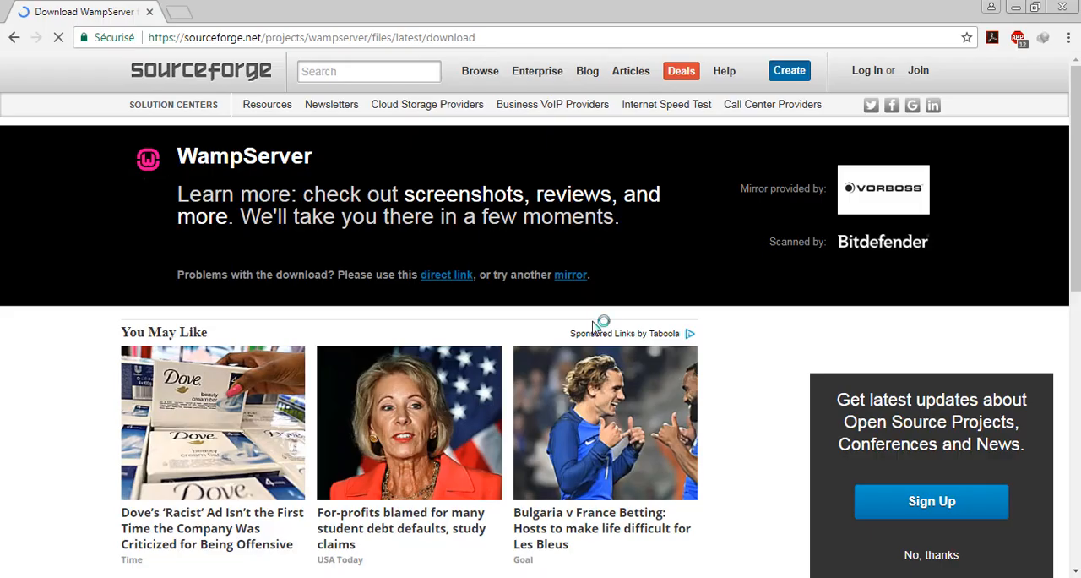
- Set the installation assistant's language to English
{"action": "left_click", "coordinate": [553, 301]}
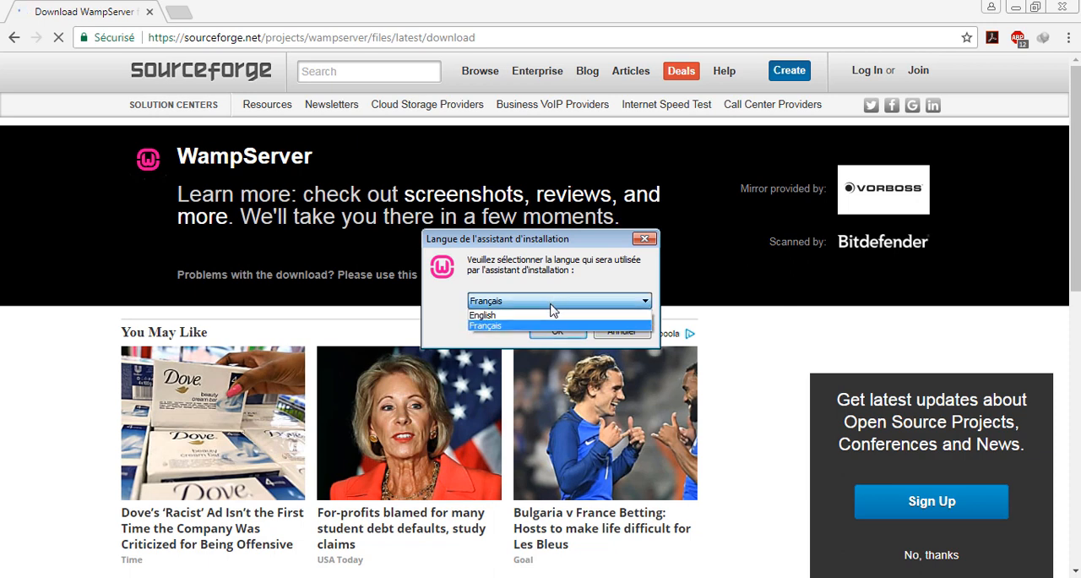
{"action": "left_click", "coordinate": [553, 314]}
{"action": "left_click", "coordinate": [557, 331]}
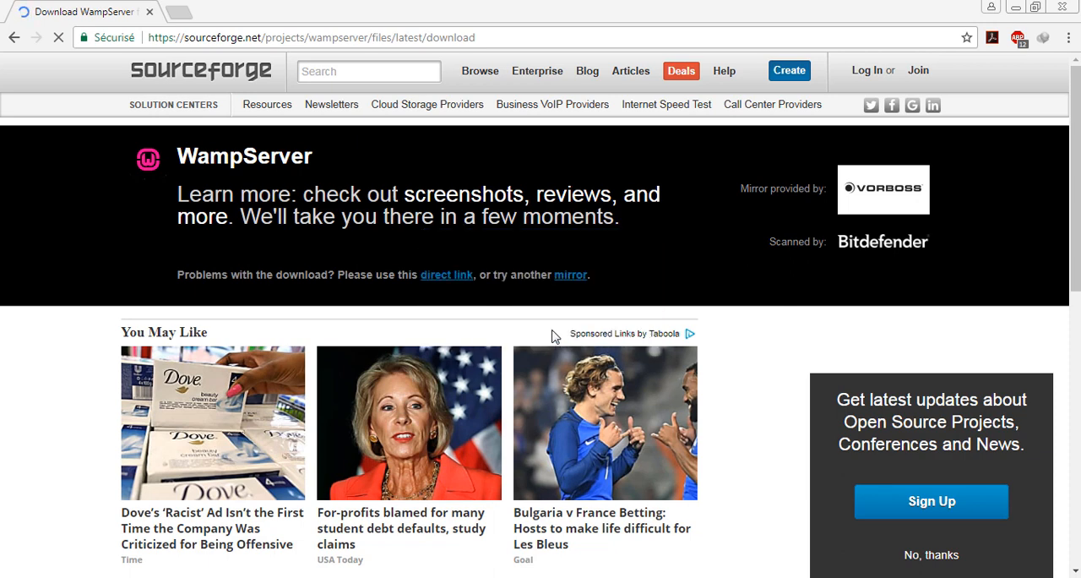
- Accept the Wampserver64 license agreement and continue past the information page
{"action": "left_click", "coordinate": [432, 376]}
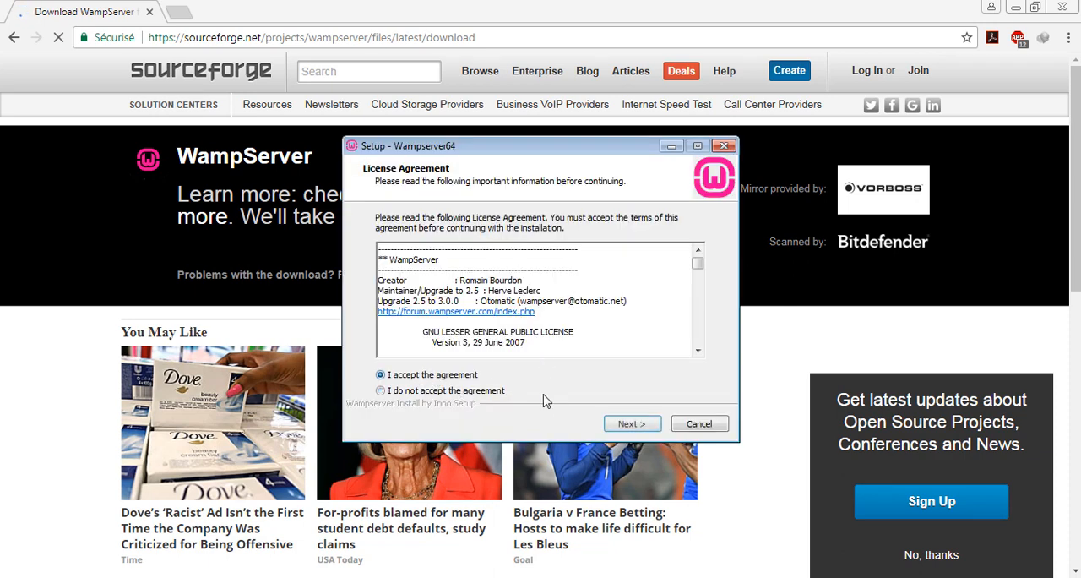
{"action": "left_click", "coordinate": [629, 424]}
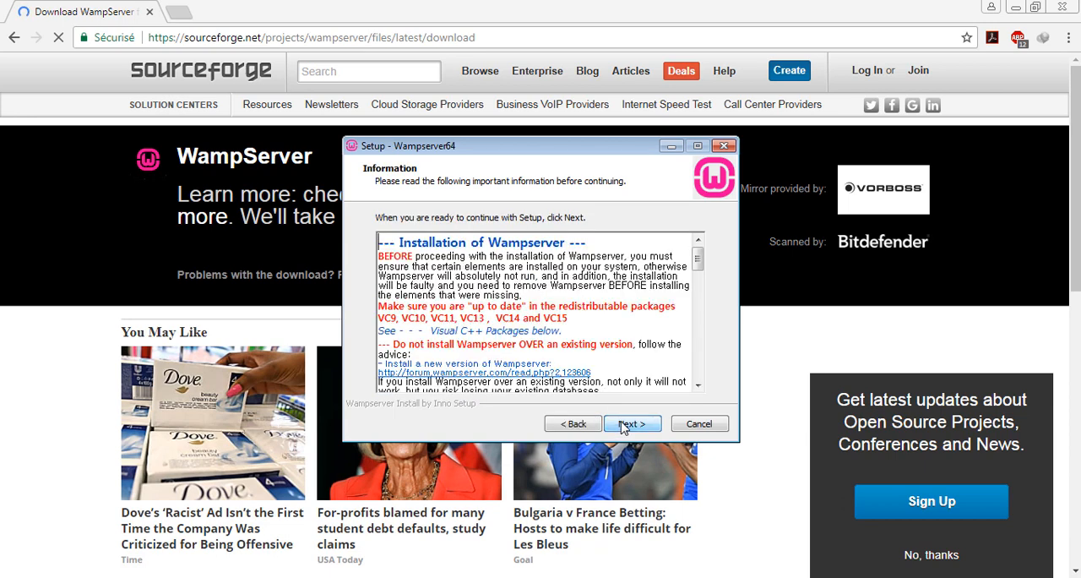
{"action": "left_click", "coordinate": [629, 424]}
- Install into the existing folder c:\wamp64, keeping the Start Menu folder Wampserver64, and start the installation
{"action": "left_click", "coordinate": [629, 424]}
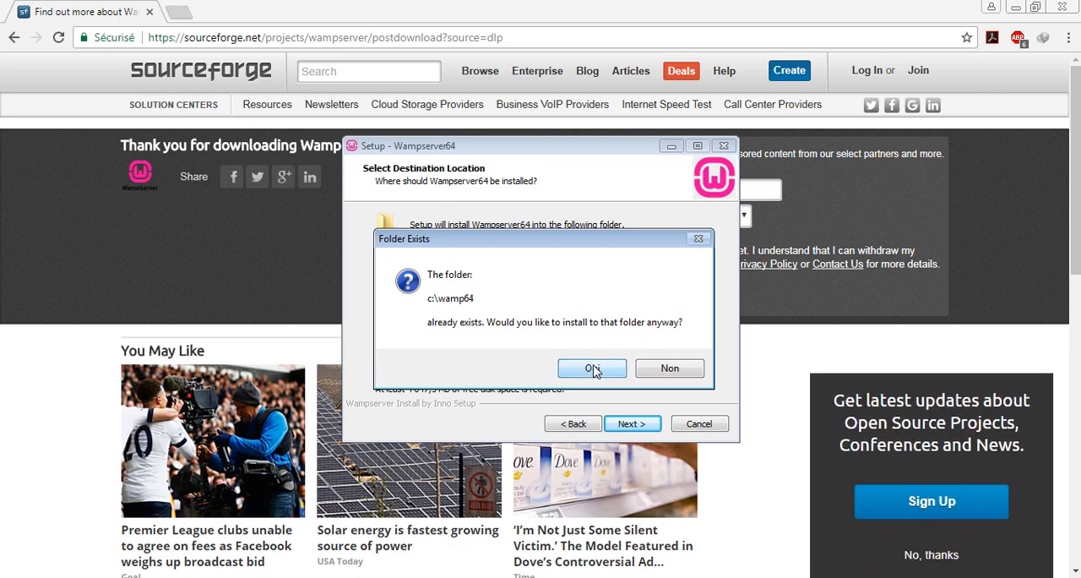
{"action": "left_click", "coordinate": [592, 370]}
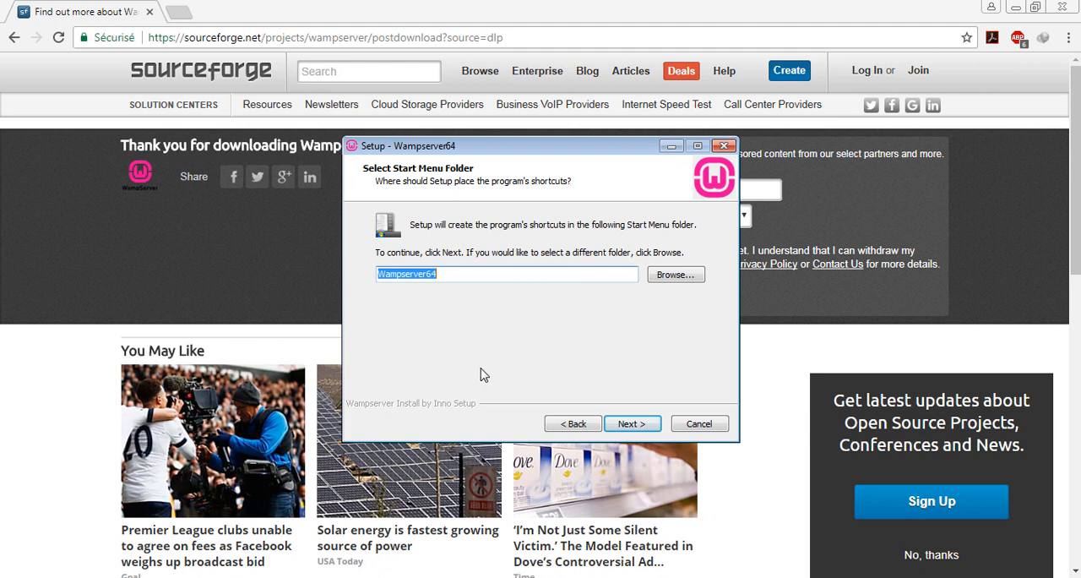
{"action": "left_click", "coordinate": [637, 426]}
{"action": "left_click", "coordinate": [612, 423]}
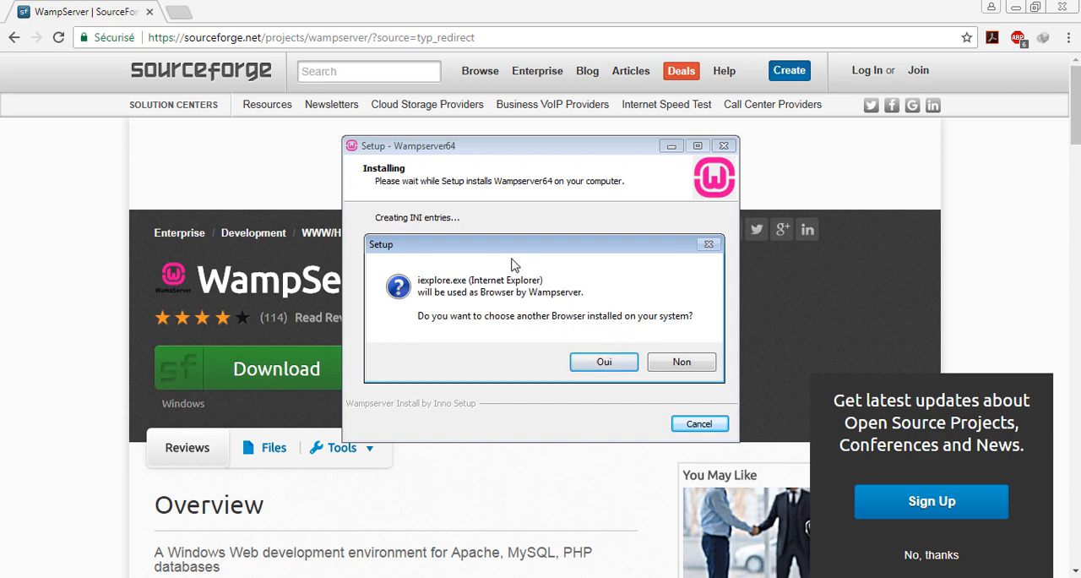
- Choose chrome.exe from Program Files (x86)\Google\Chrome\Application as Wampserver's browser
{"action": "left_click", "coordinate": [603, 363]}
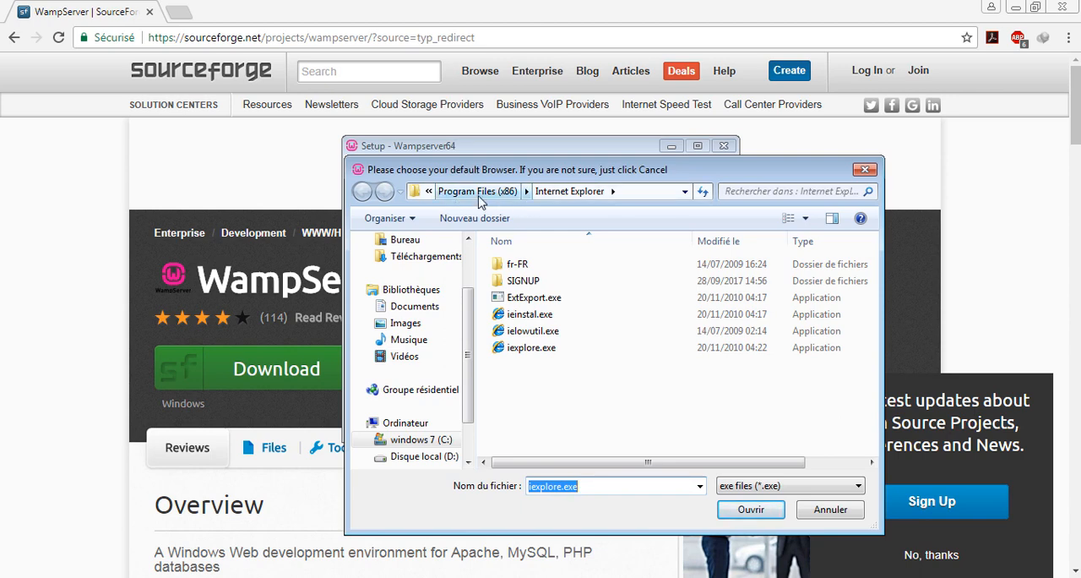
{"action": "left_click", "coordinate": [478, 194]}
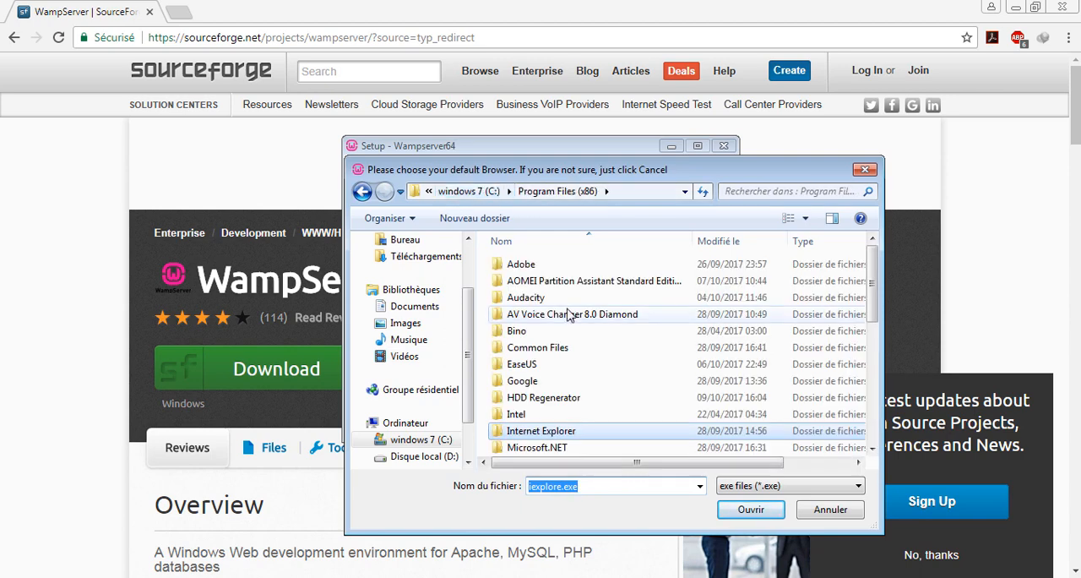
{"action": "double_click", "coordinate": [549, 381]}
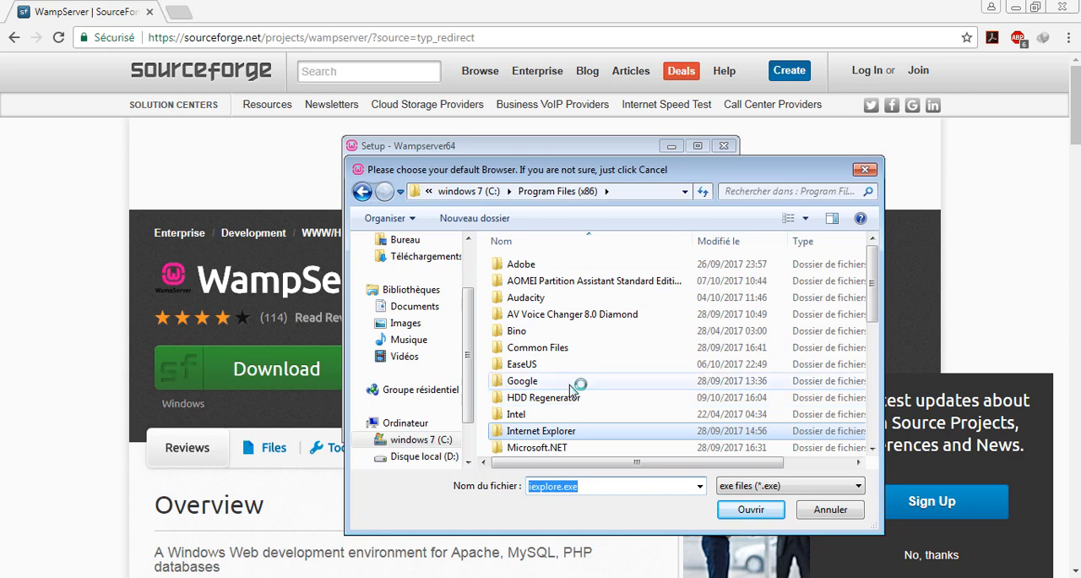
{"action": "double_click", "coordinate": [572, 265]}
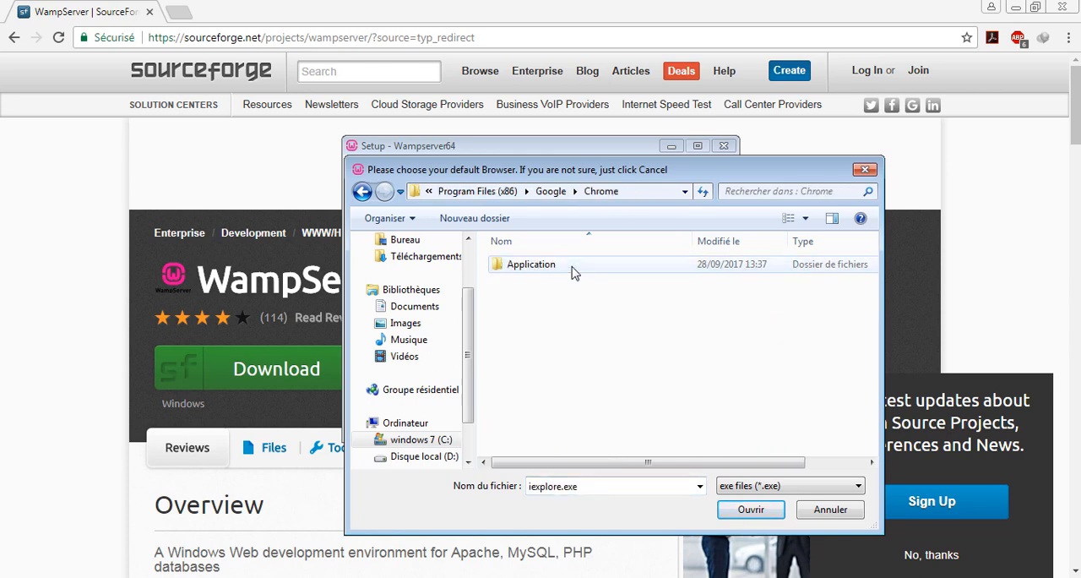
{"action": "double_click", "coordinate": [567, 266]}
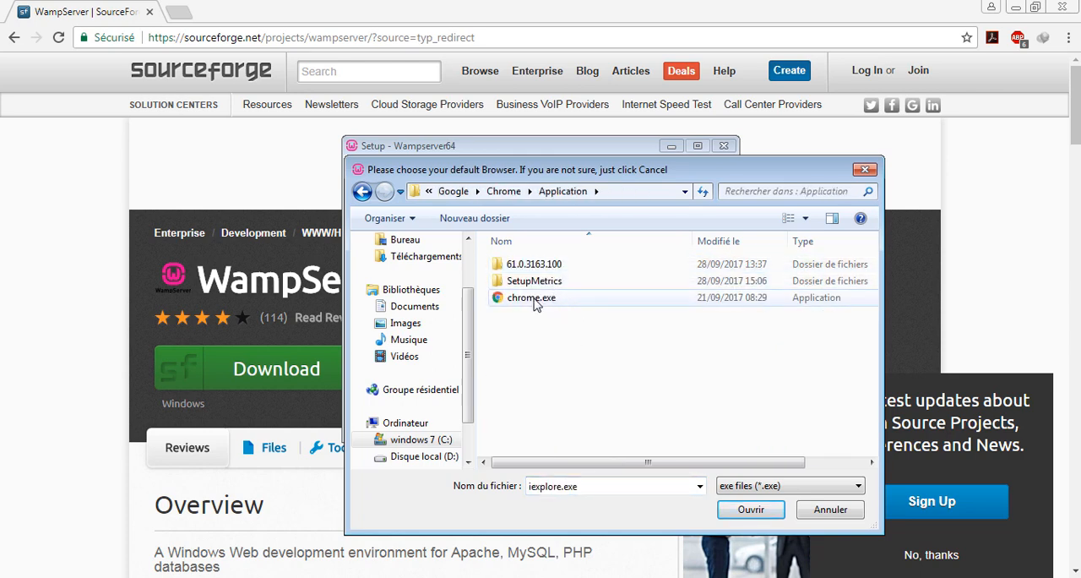
{"action": "double_click", "coordinate": [541, 297]}
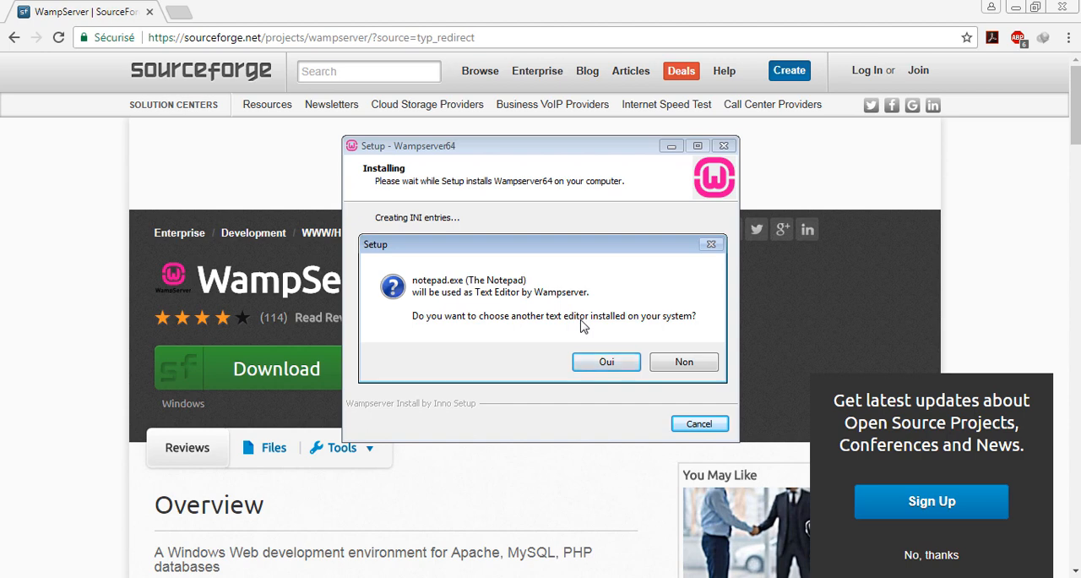
- Choose notepad++.exe from Program Files (x86)\Notepad++ as Wampserver's text editor
{"action": "left_click", "coordinate": [602, 364]}
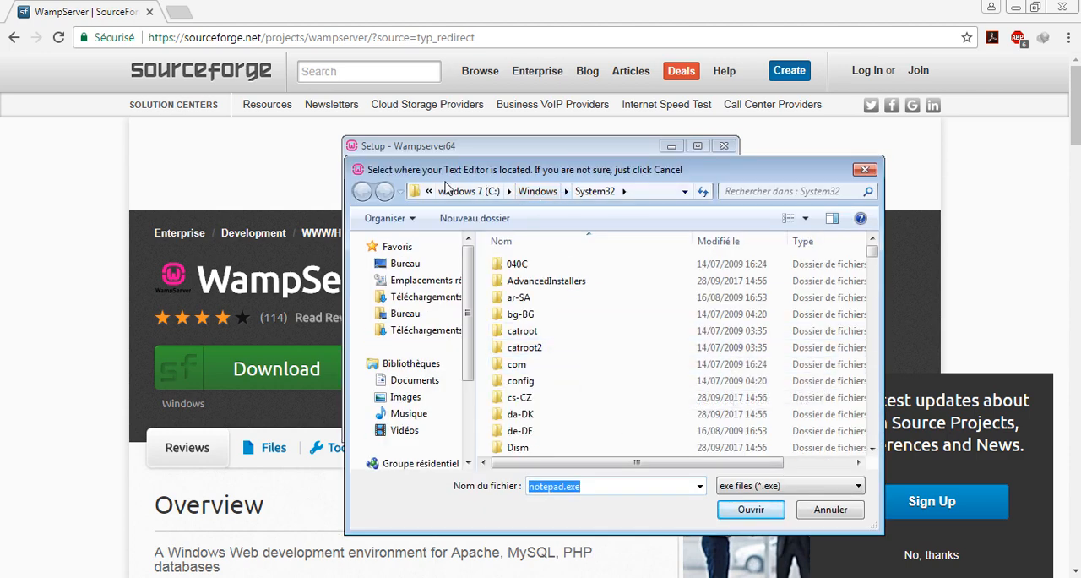
{"action": "left_click", "coordinate": [479, 194]}
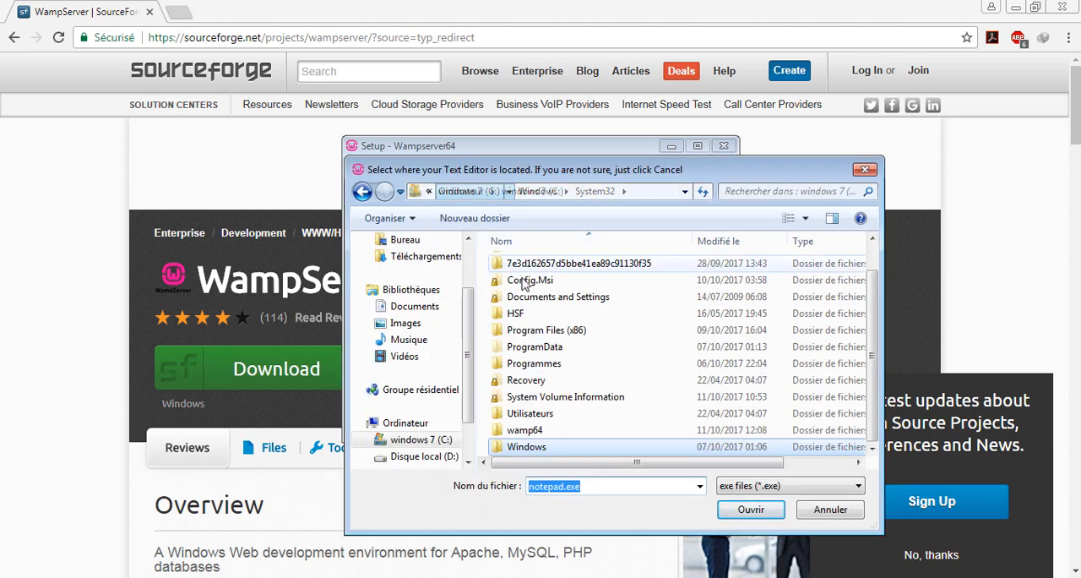
{"action": "double_click", "coordinate": [573, 331]}
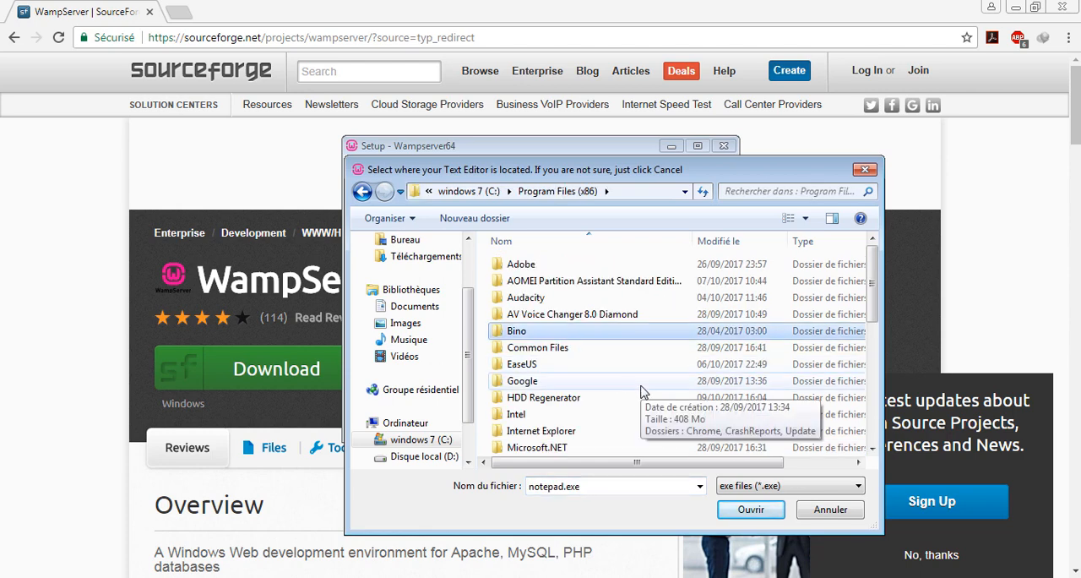
{"action": "scroll", "coordinate": [640, 391], "scroll_direction": "down", "scroll_amount": 6}
{"action": "scroll", "coordinate": [625, 380], "scroll_direction": "down", "scroll_amount": 1}
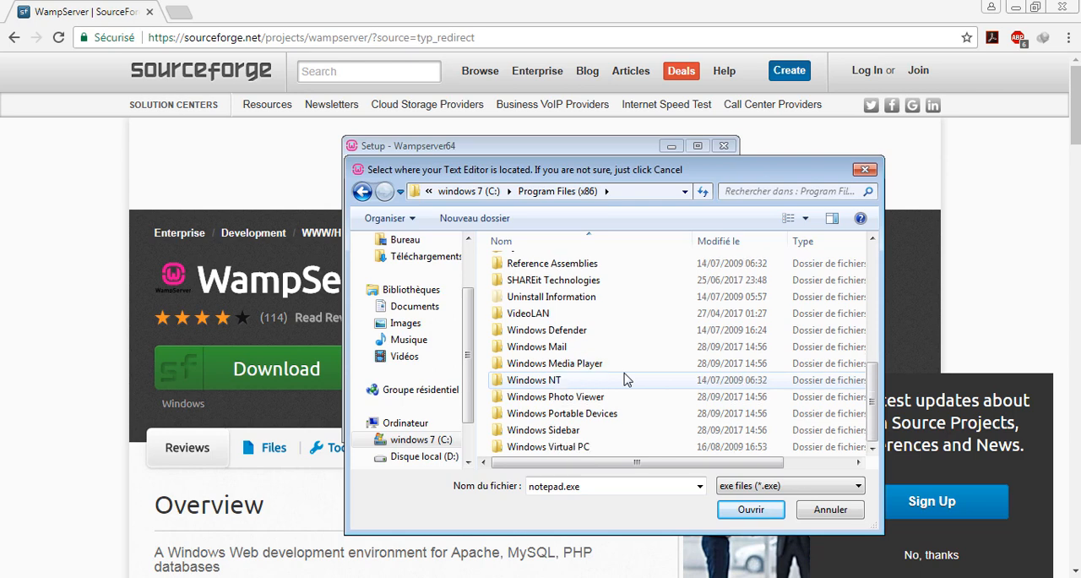
{"action": "scroll", "coordinate": [625, 380], "scroll_direction": "up", "scroll_amount": 10}
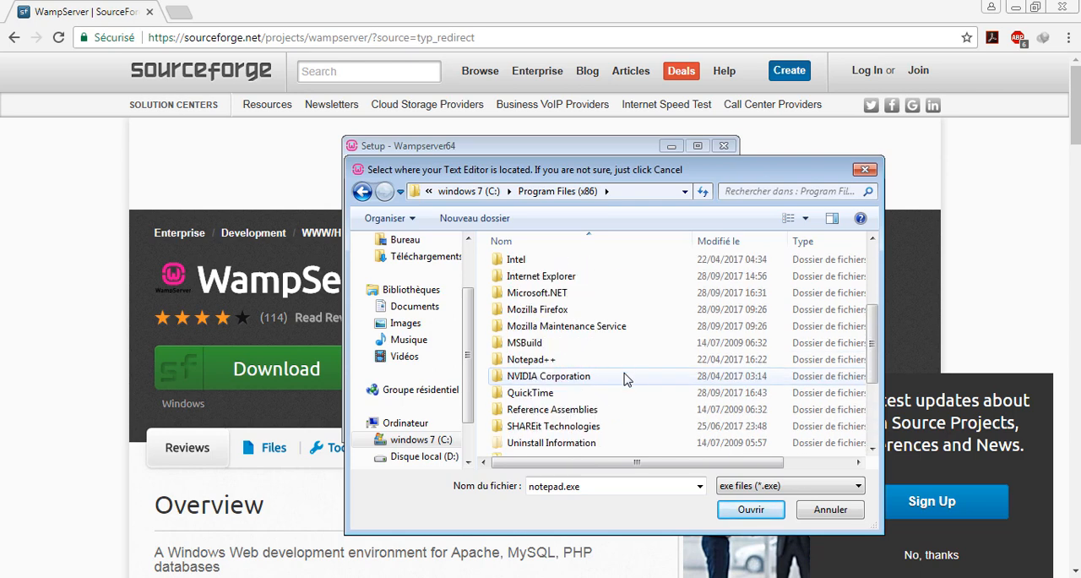
{"action": "double_click", "coordinate": [639, 358]}
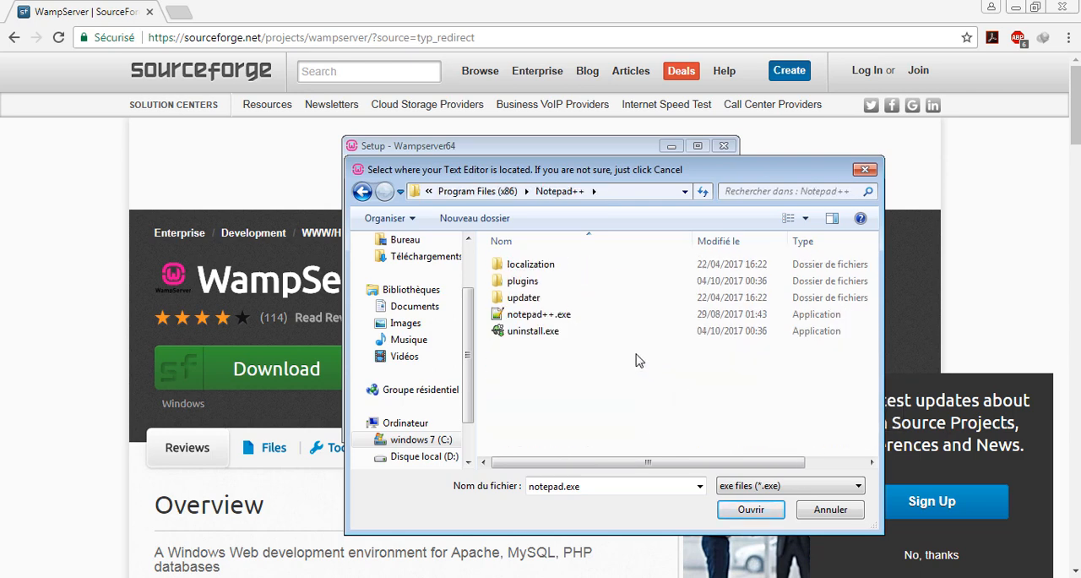
{"action": "left_click", "coordinate": [535, 318]}
{"action": "double_click", "coordinate": [589, 320]}
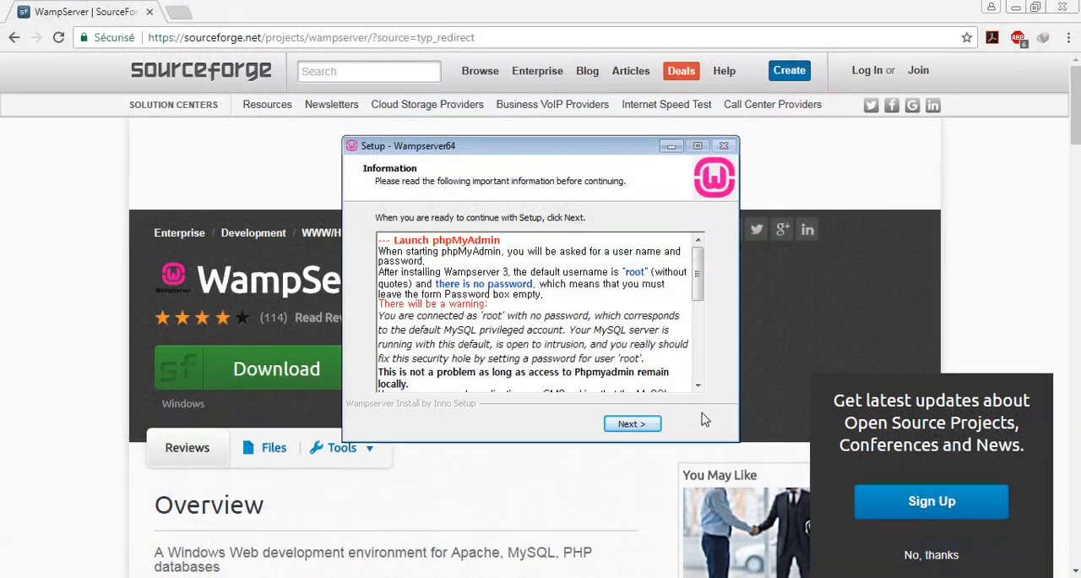
- Finish the Wampserver64 setup and launch Wampserver64
{"action": "left_click", "coordinate": [632, 424]}
{"action": "left_click", "coordinate": [645, 423]}
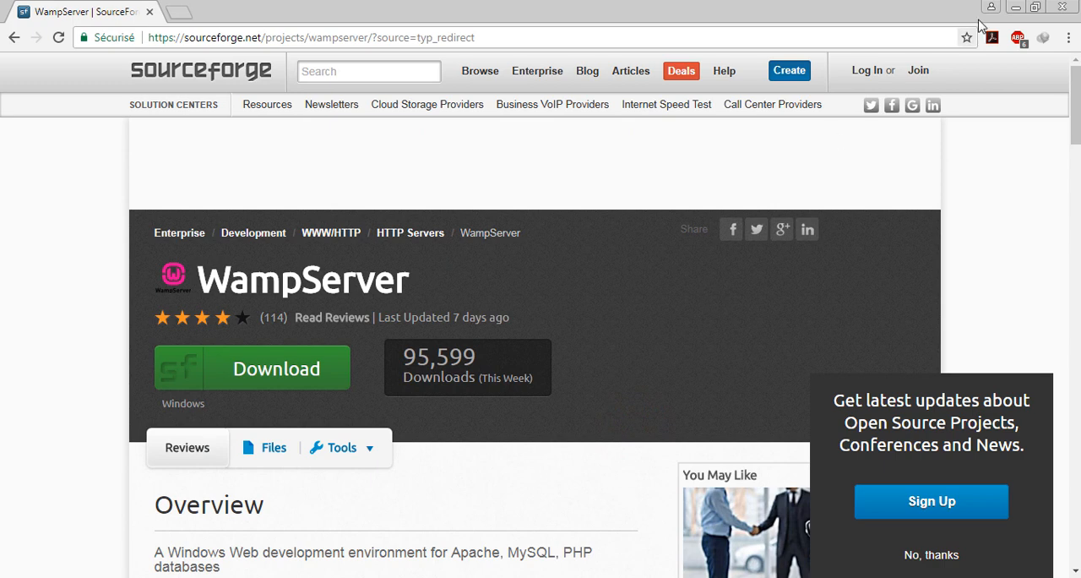
{"action": "key", "text": "super"}
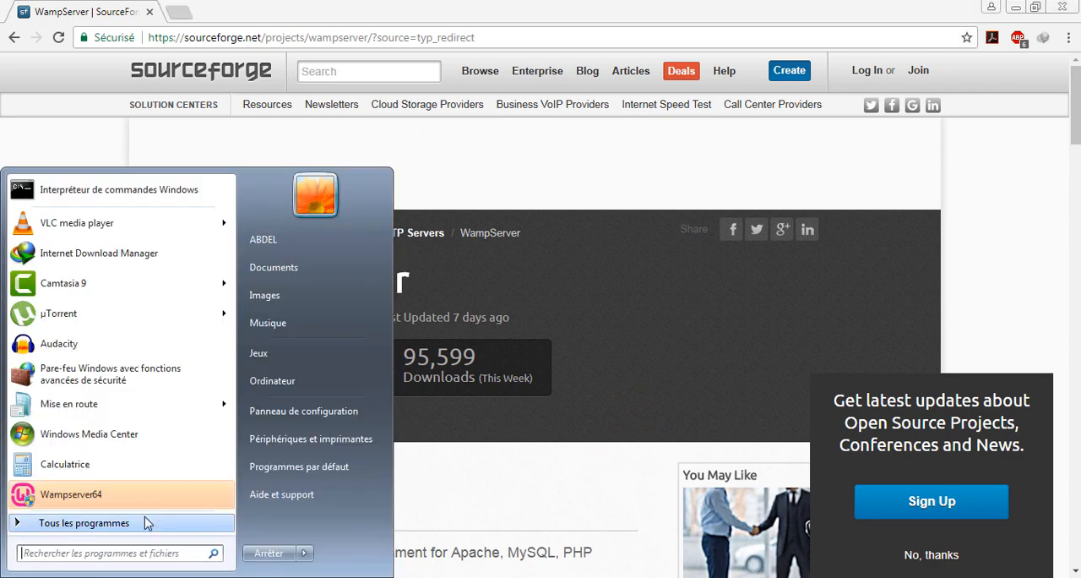
{"action": "left_click", "coordinate": [146, 496]}
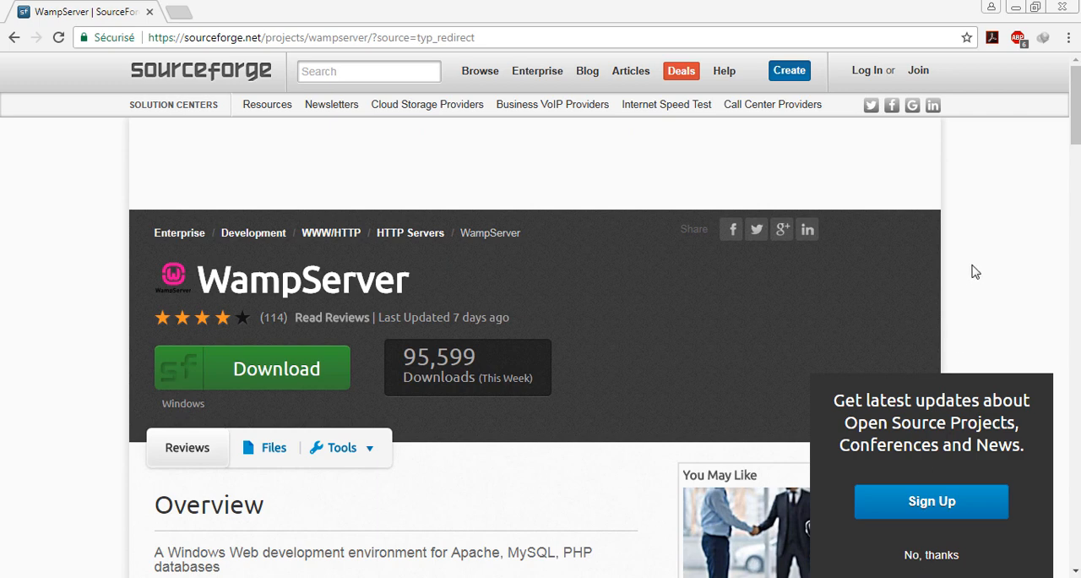
- Switch to the Compressed downloads folder in Windows Explorer and copy wordpress-4.8.2.zip
{"action": "left_click", "coordinate": [238, 176]}
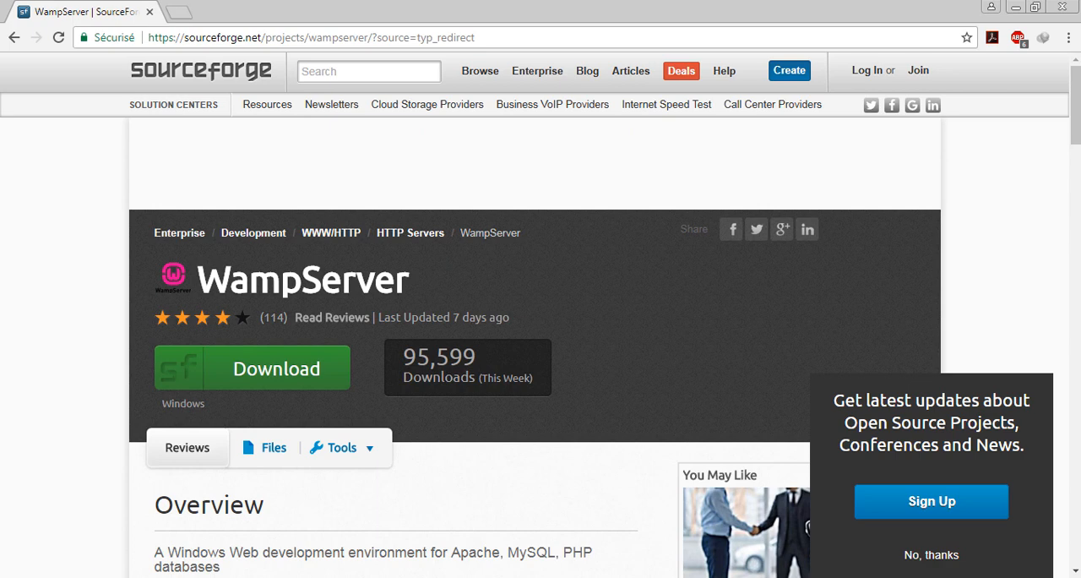
{"action": "left_click", "coordinate": [118, 532]}
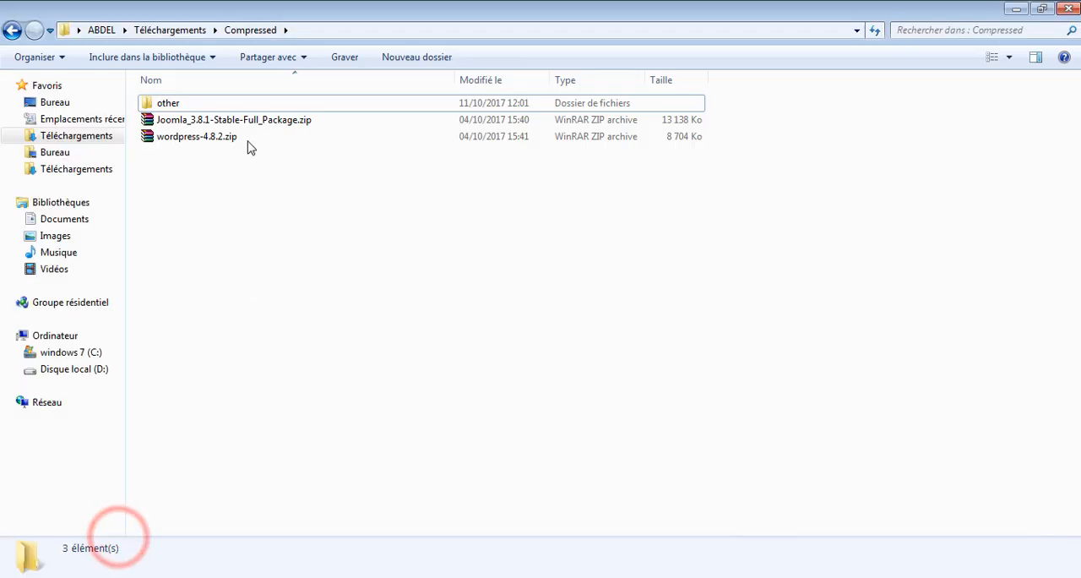
{"action": "left_click", "coordinate": [180, 138]}
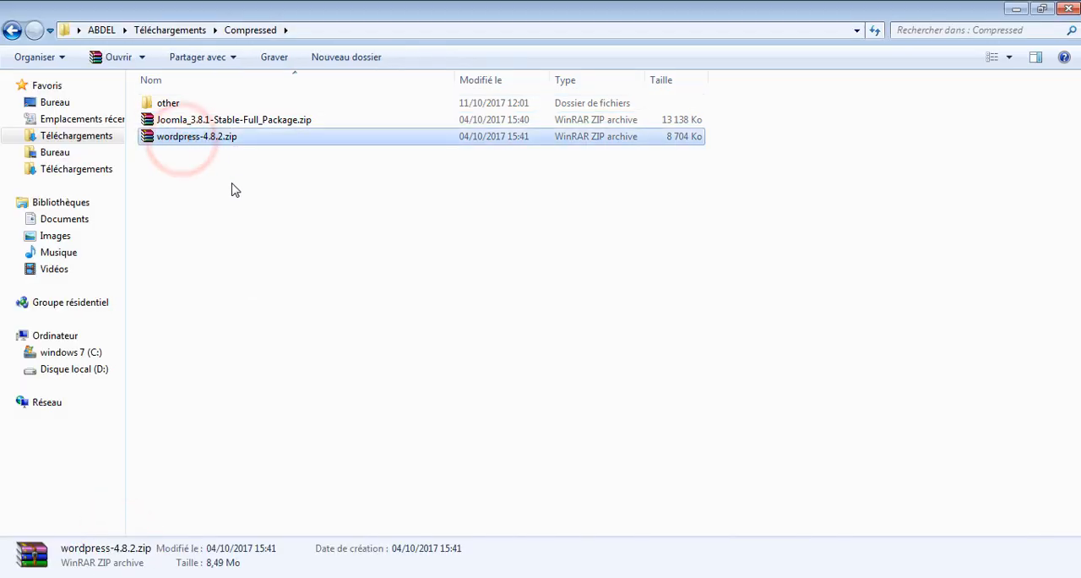
{"action": "right_click", "coordinate": [178, 144]}
{"action": "left_click", "coordinate": [253, 325]}
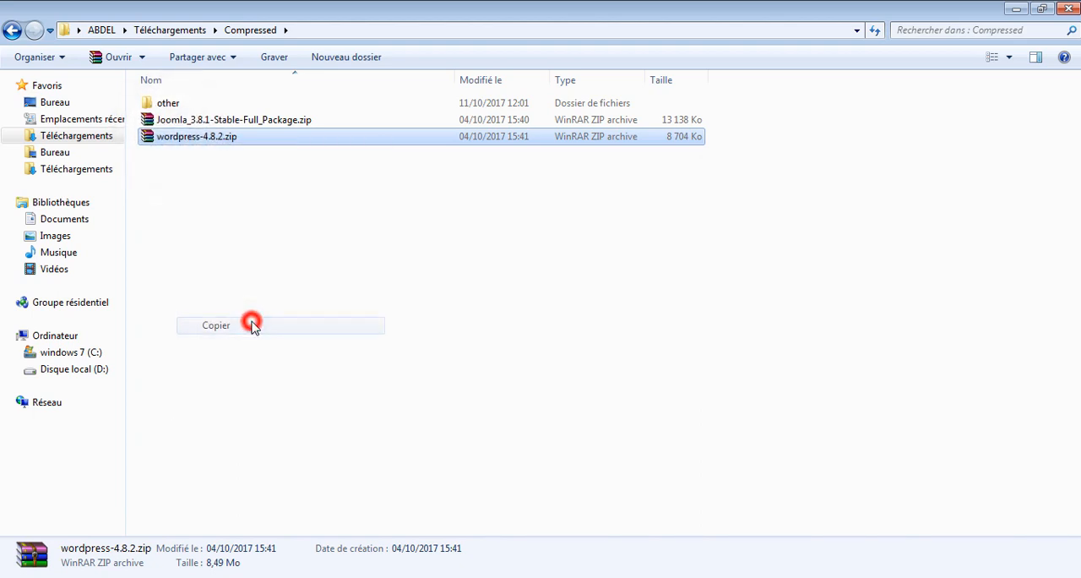
- Paste the copied WordPress archive into the wamp64\www folder on drive C
{"action": "left_click", "coordinate": [24, 576]}
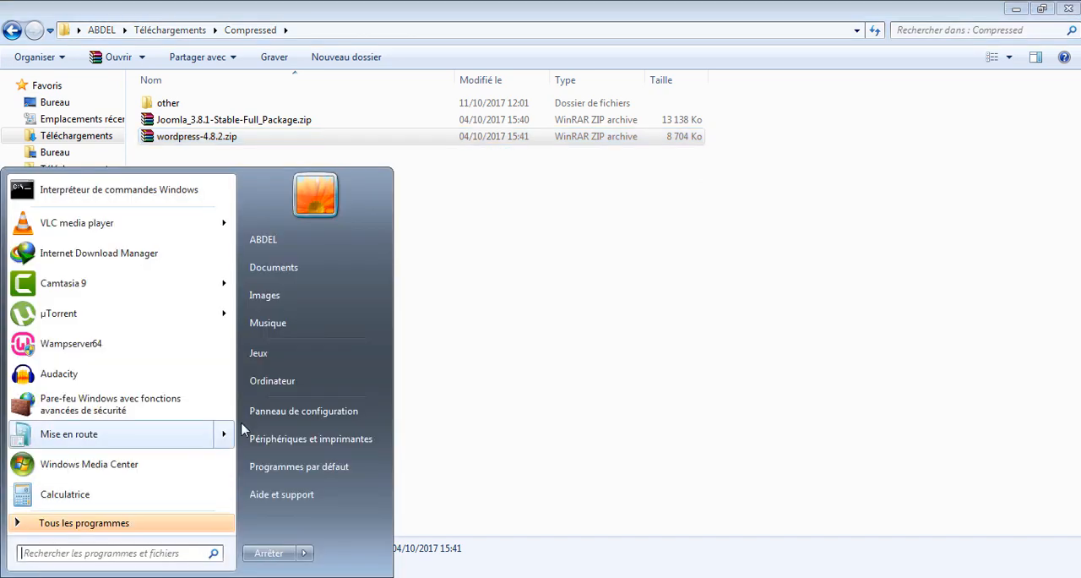
{"action": "left_click", "coordinate": [272, 381]}
{"action": "left_click", "coordinate": [250, 116]}
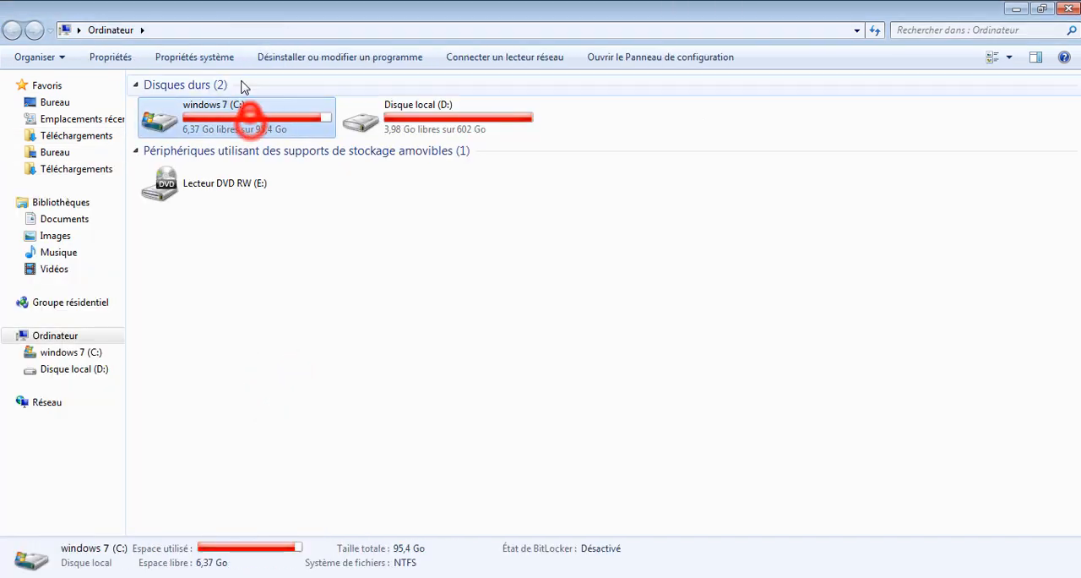
{"action": "double_click", "coordinate": [247, 116]}
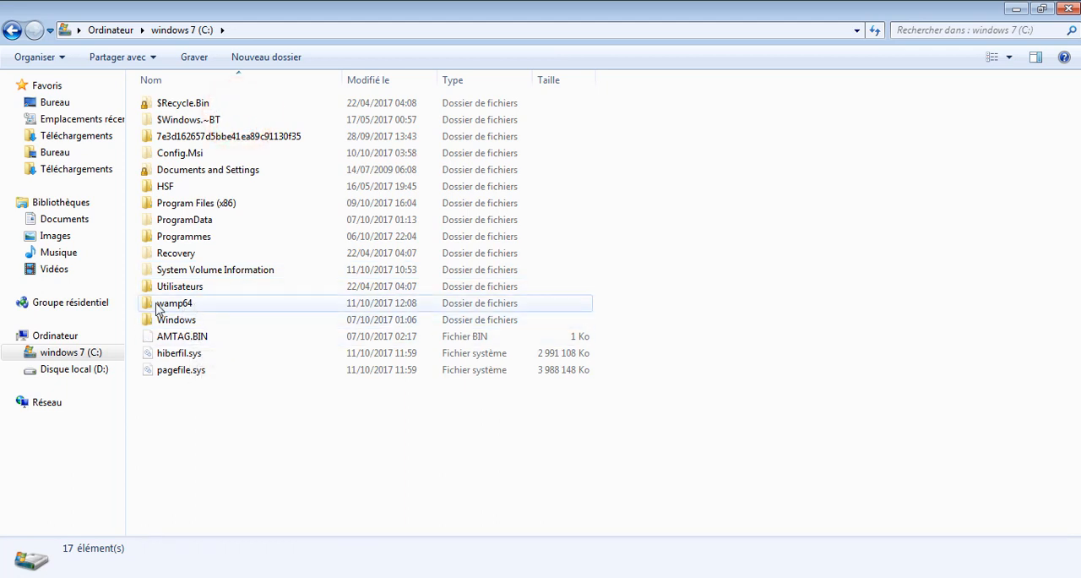
{"action": "double_click", "coordinate": [188, 306]}
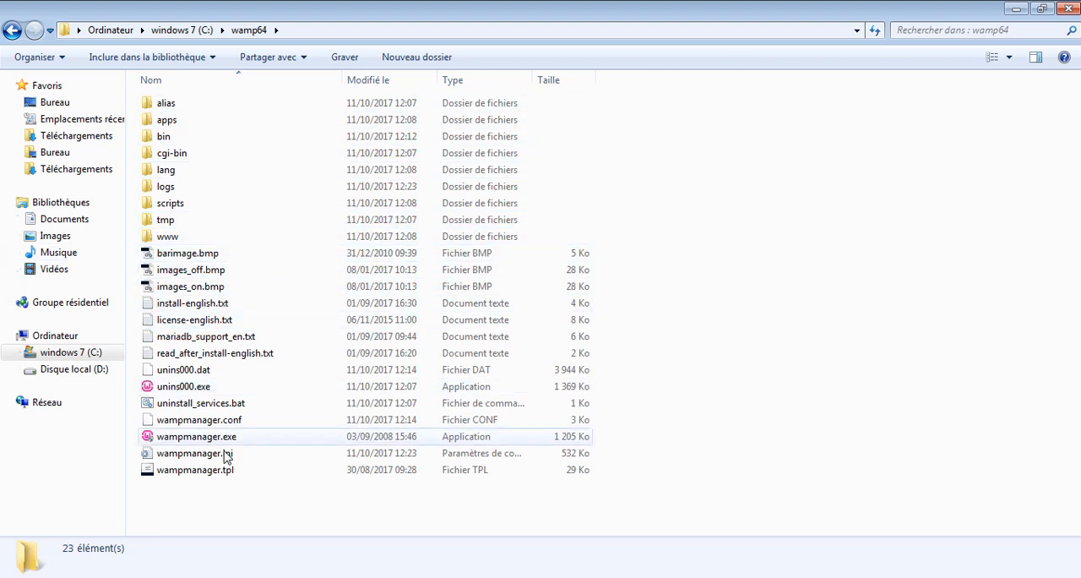
{"action": "double_click", "coordinate": [194, 240]}
{"action": "left_click", "coordinate": [466, 348]}
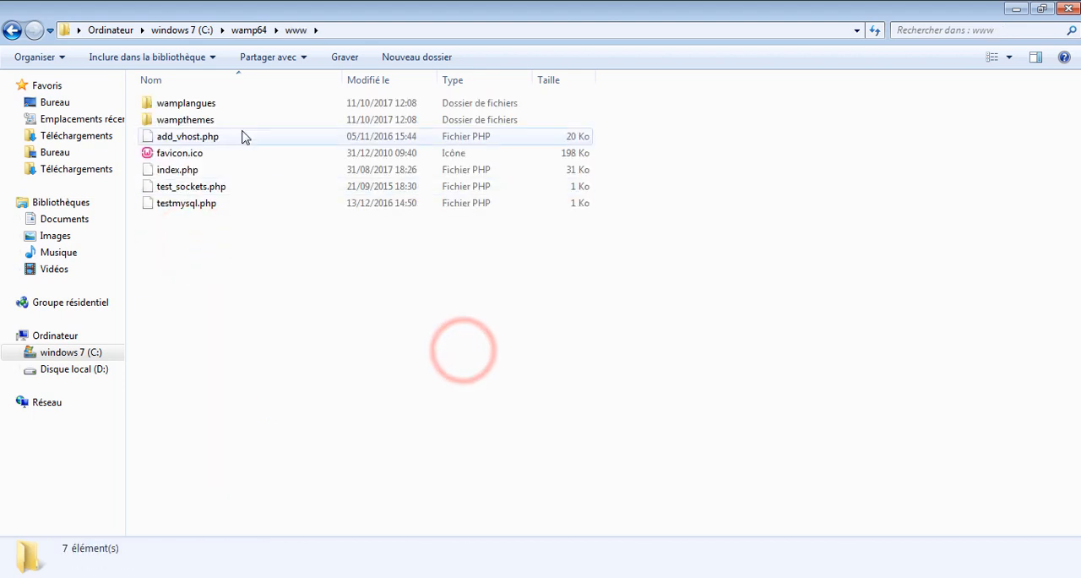
{"action": "right_click", "coordinate": [275, 282]}
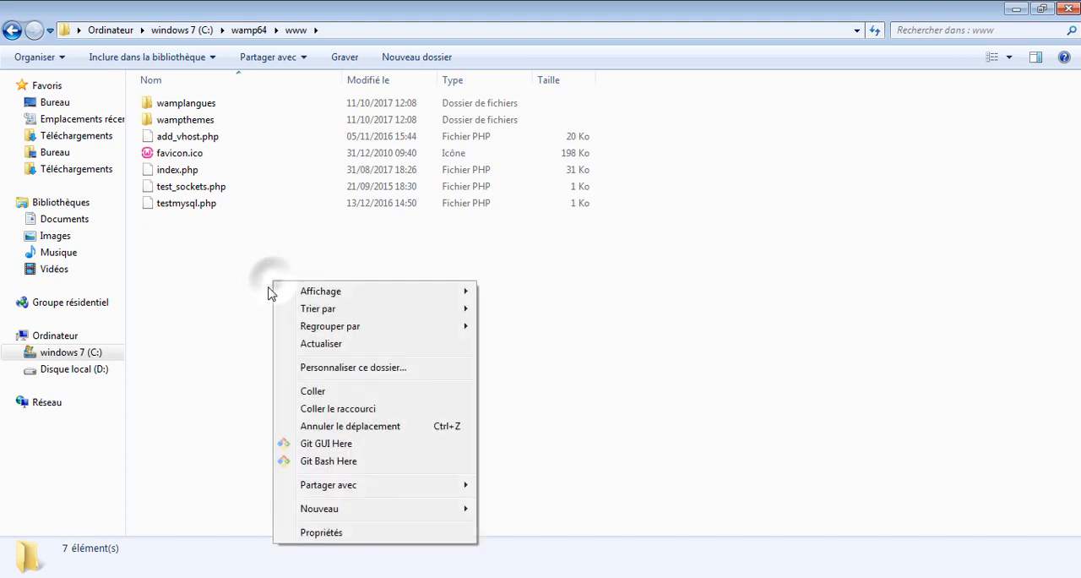
{"action": "left_click", "coordinate": [364, 395]}
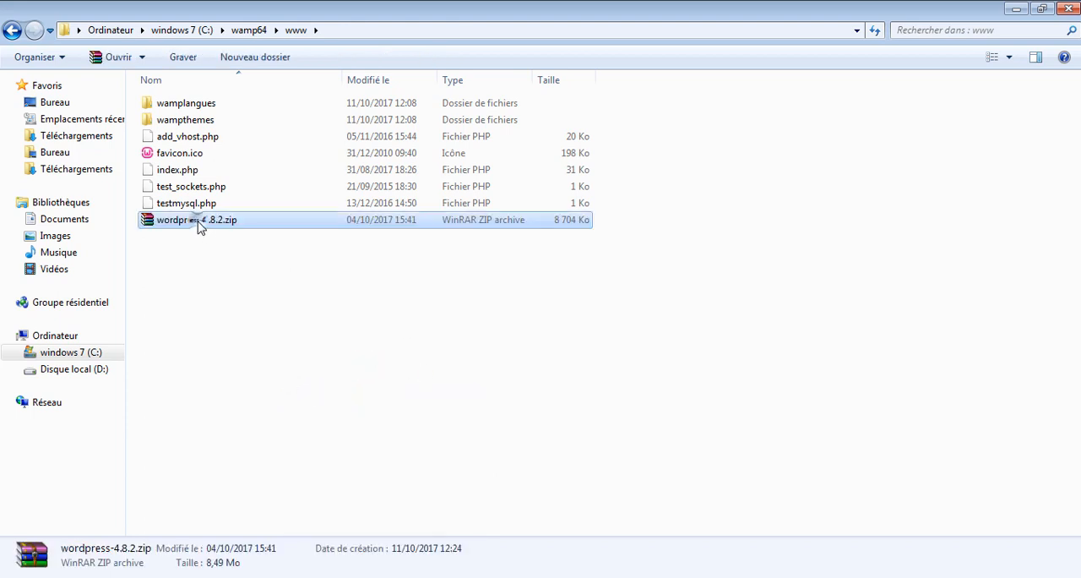
- Extract wordpress-4.8.2.zip directly into the www folder with WinRAR and select the extracted wordpress folder
{"action": "right_click", "coordinate": [199, 227]}
{"action": "mouse_move", "coordinate": [394, 266]}
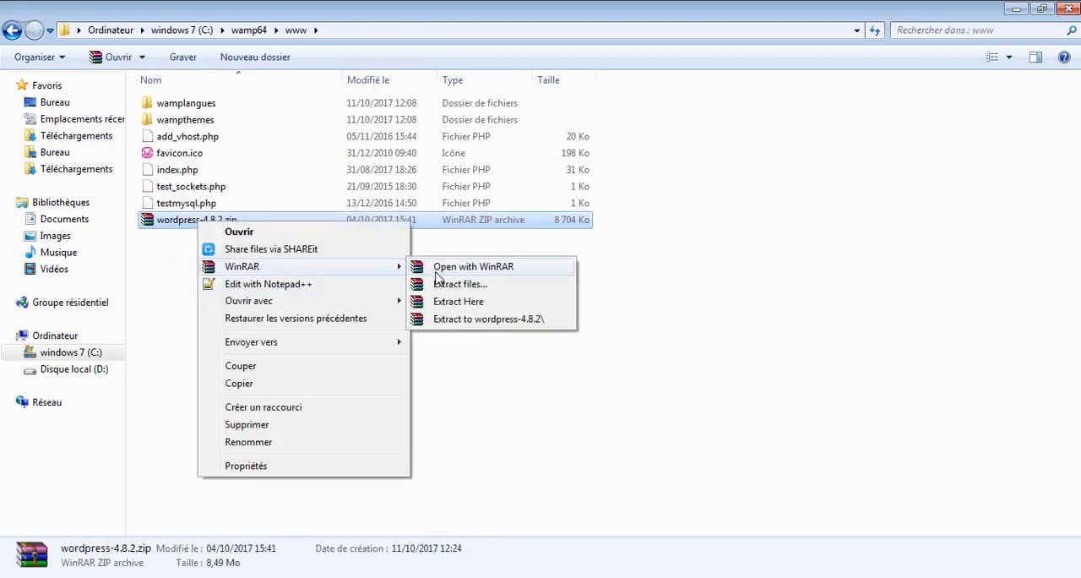
{"action": "left_click", "coordinate": [511, 304]}
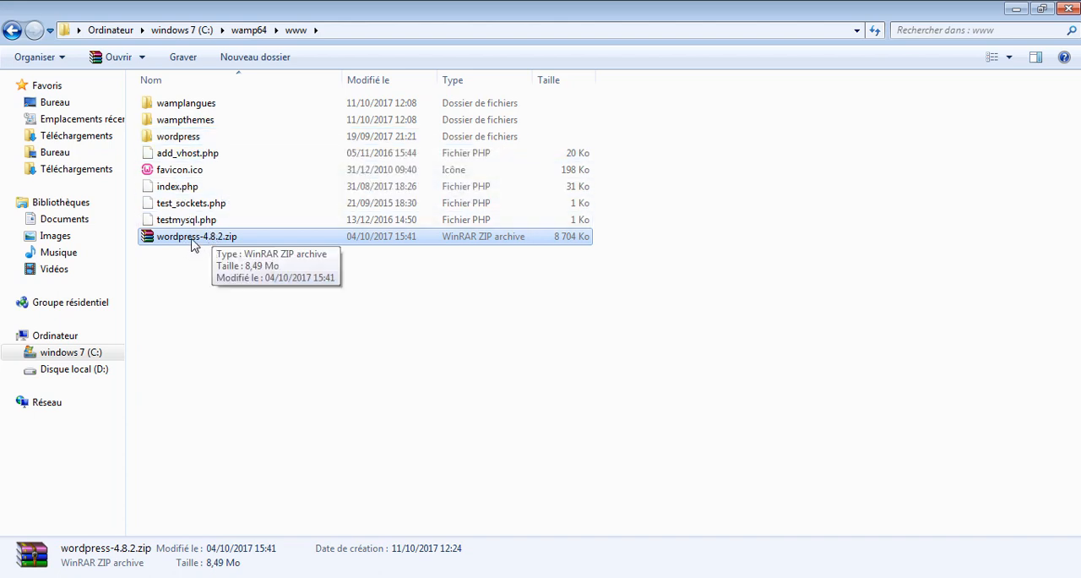
{"action": "left_click", "coordinate": [184, 140]}
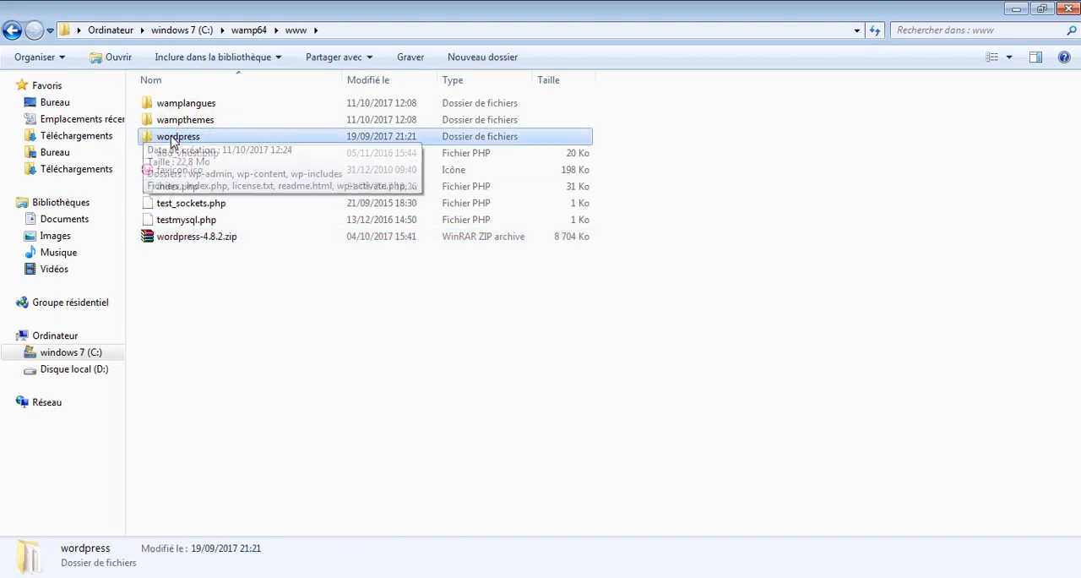
{"action": "left_click", "coordinate": [239, 427]}
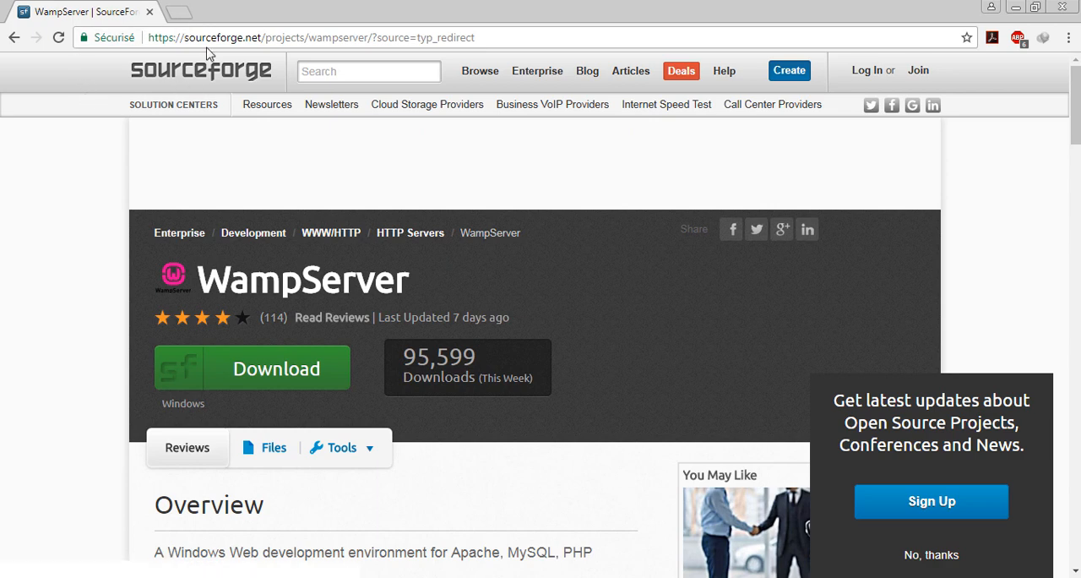
- Switch to Chrome and open localhost/phpmyadmin/ in a new tab beside the WampServer page
{"action": "left_click", "coordinate": [181, 16]}
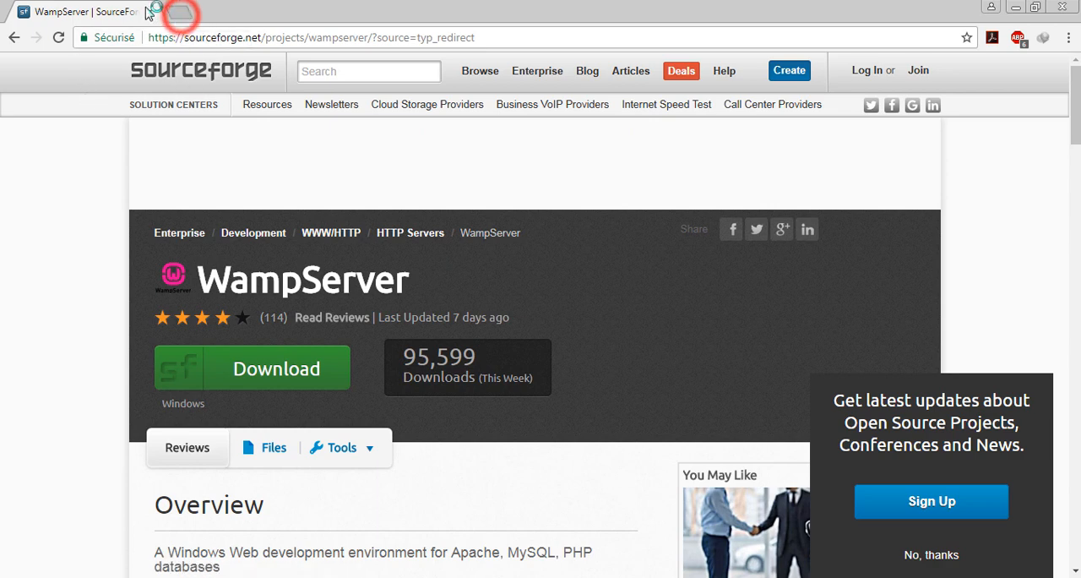
{"action": "left_click", "coordinate": [106, 7]}
{"action": "left_click", "coordinate": [217, 37]}
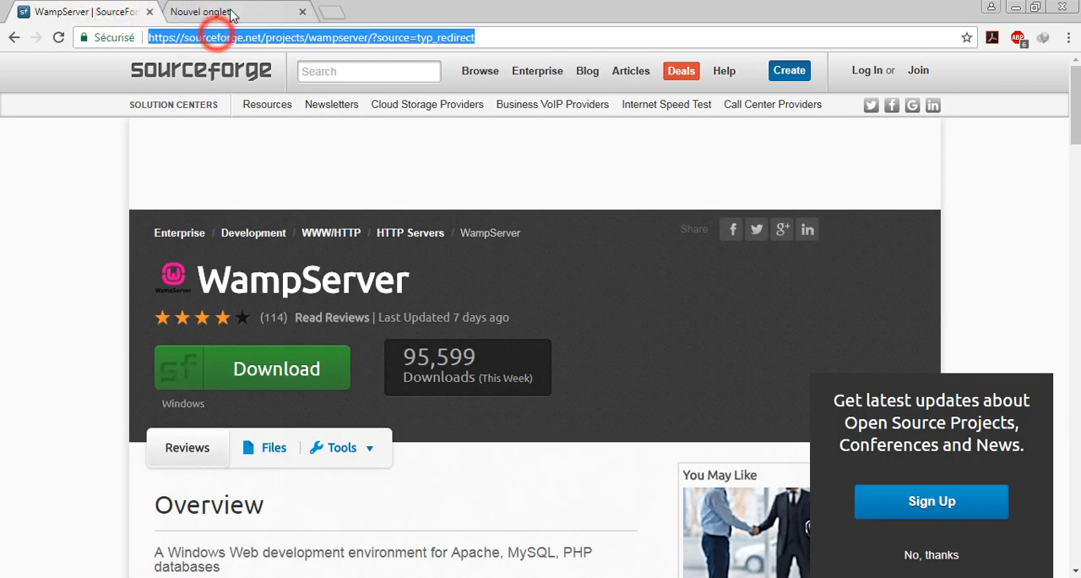
{"action": "middle_click", "coordinate": [215, 10]}
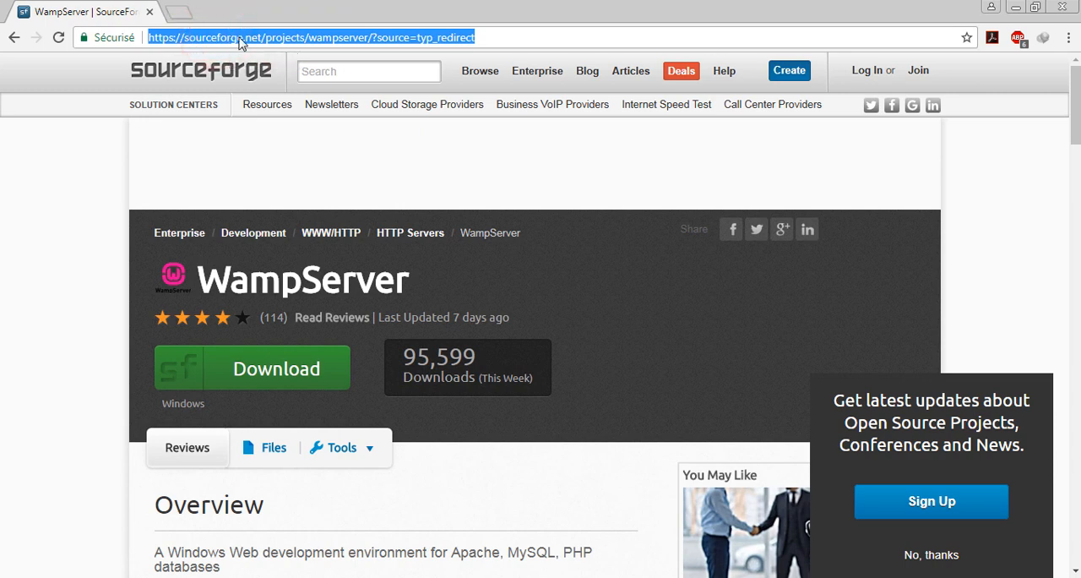
{"action": "type", "text": "local"}
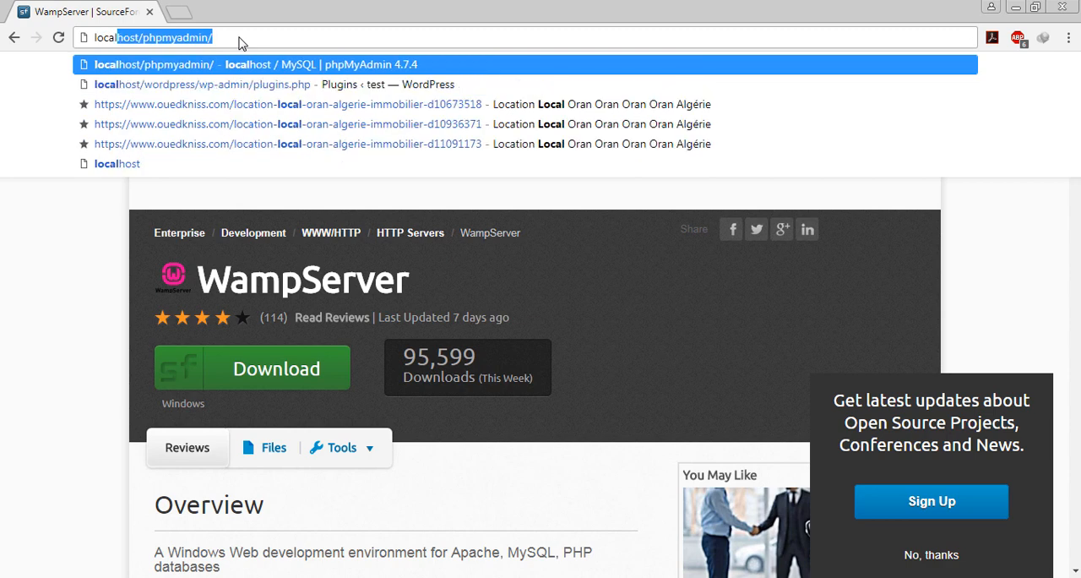
{"action": "key", "text": "BackSpace"}
{"action": "type", "text": "host"}
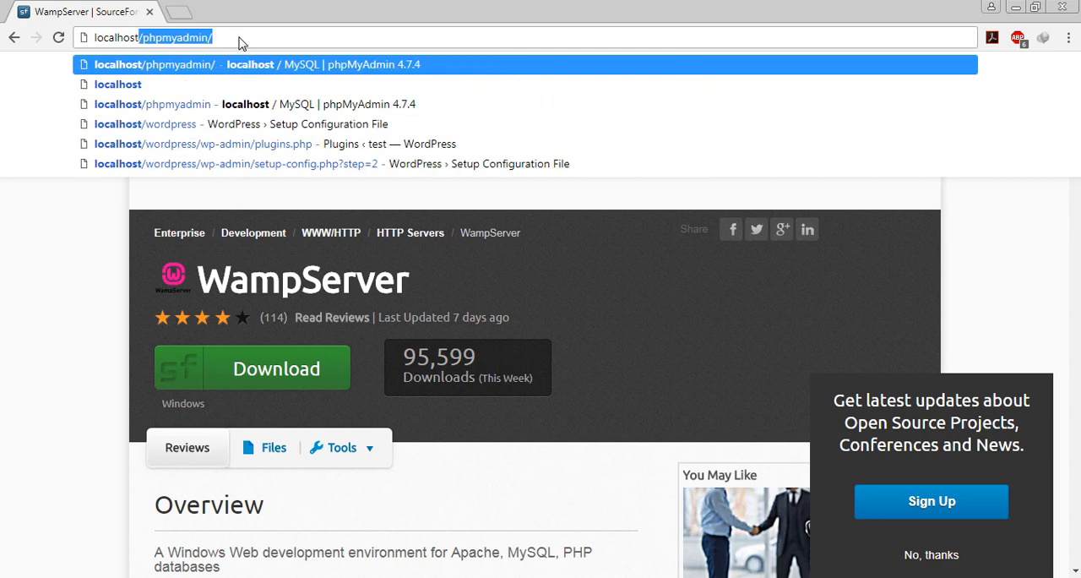
{"action": "type", "text": "/p"}
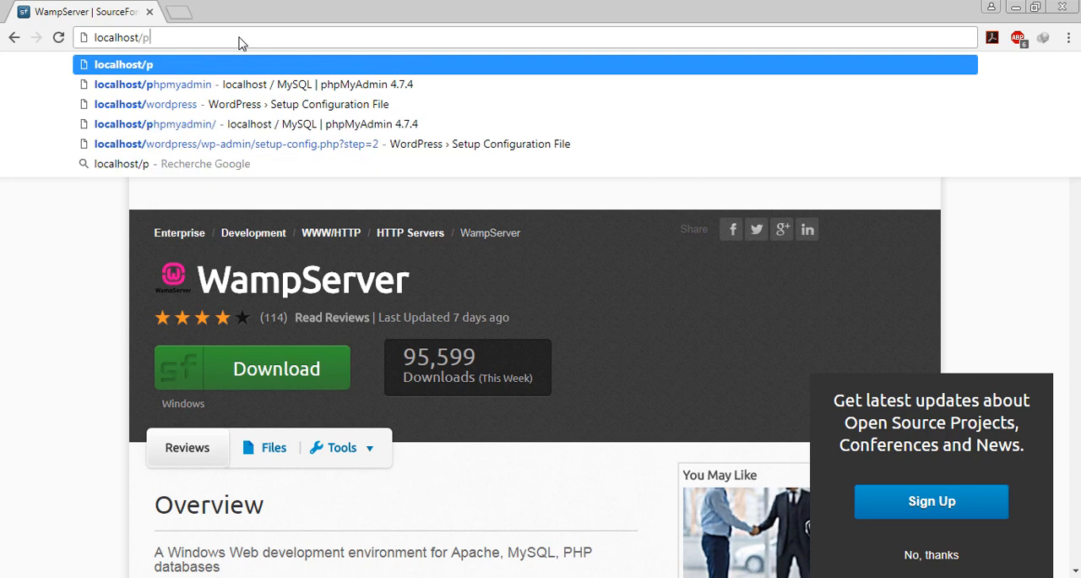
{"action": "type", "text": "hpm"}
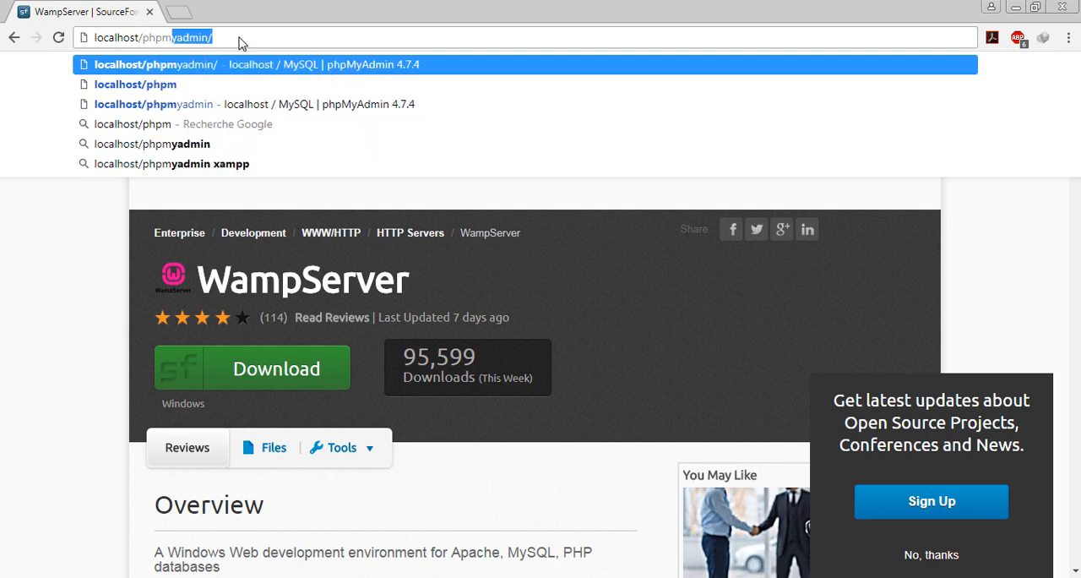
{"action": "type", "text": "yadmin"}
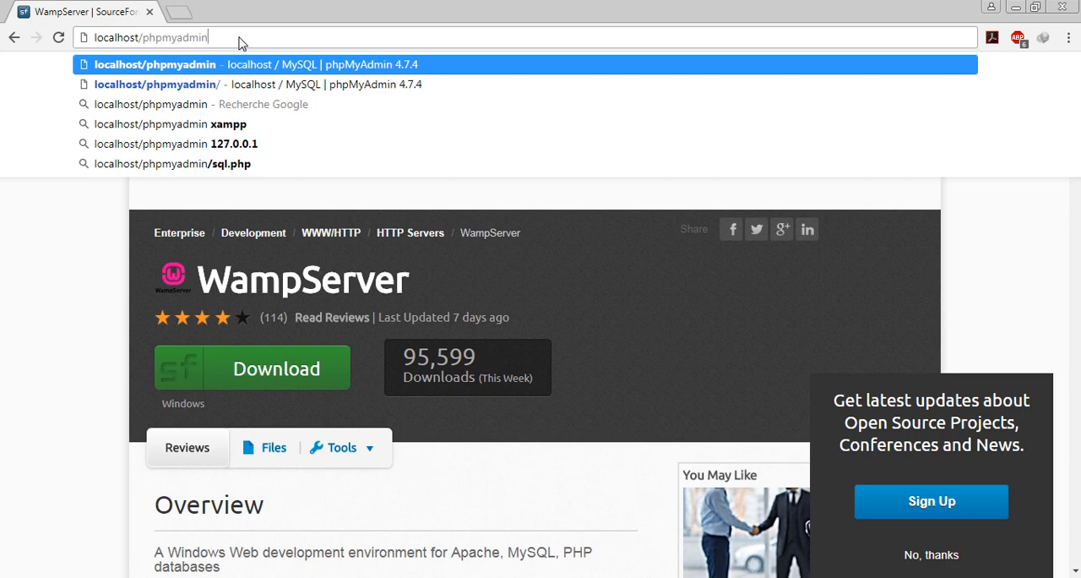
{"action": "key", "text": "alt+Return"}
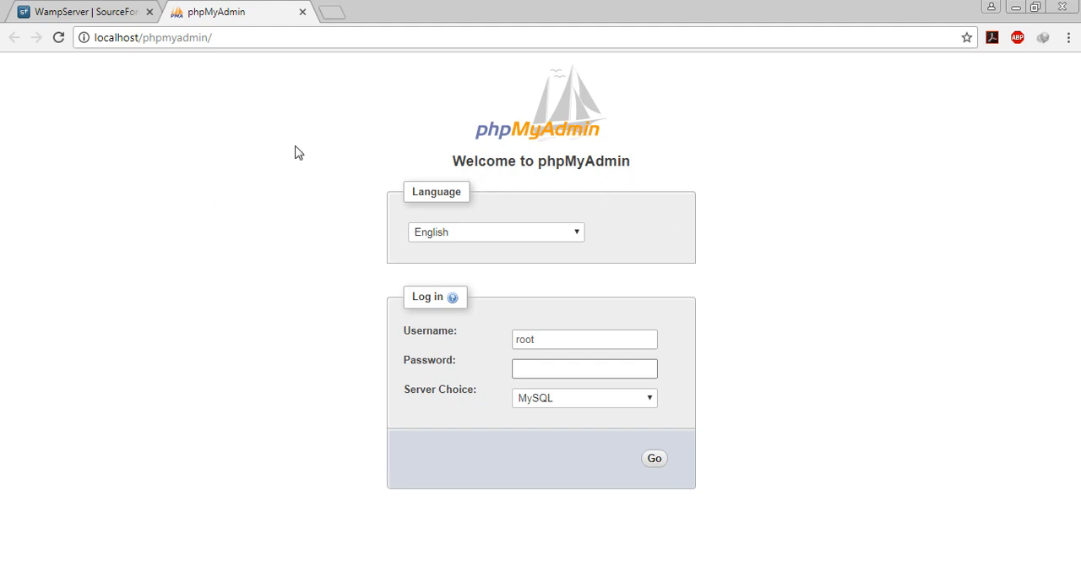
- Log in to phpMyAdmin as root with an empty password, using MySQL as the server choice
{"action": "double_click", "coordinate": [543, 337]}
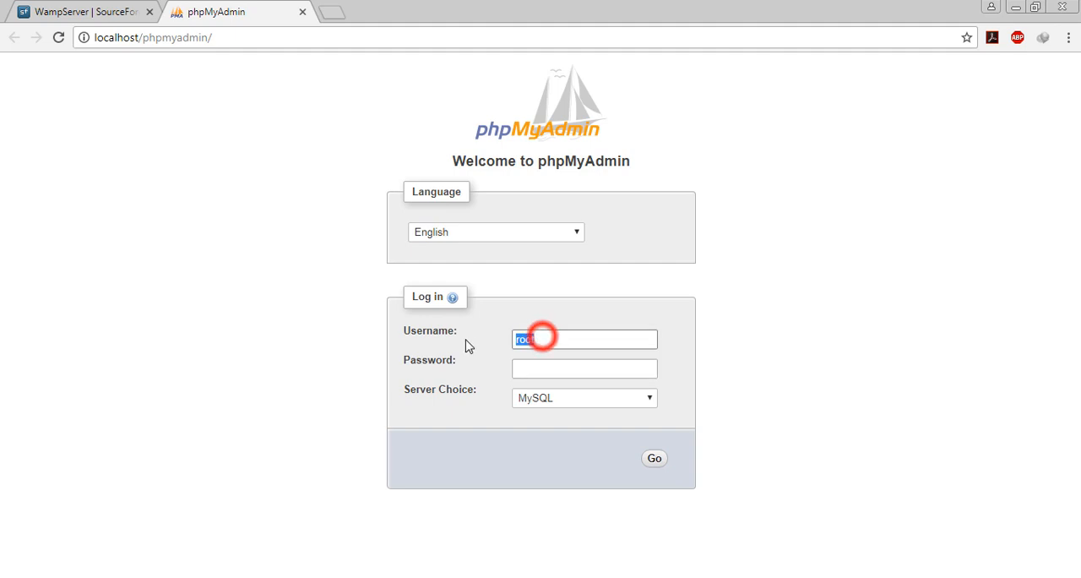
{"action": "left_click", "coordinate": [549, 336]}
{"action": "left_click", "coordinate": [394, 359]}
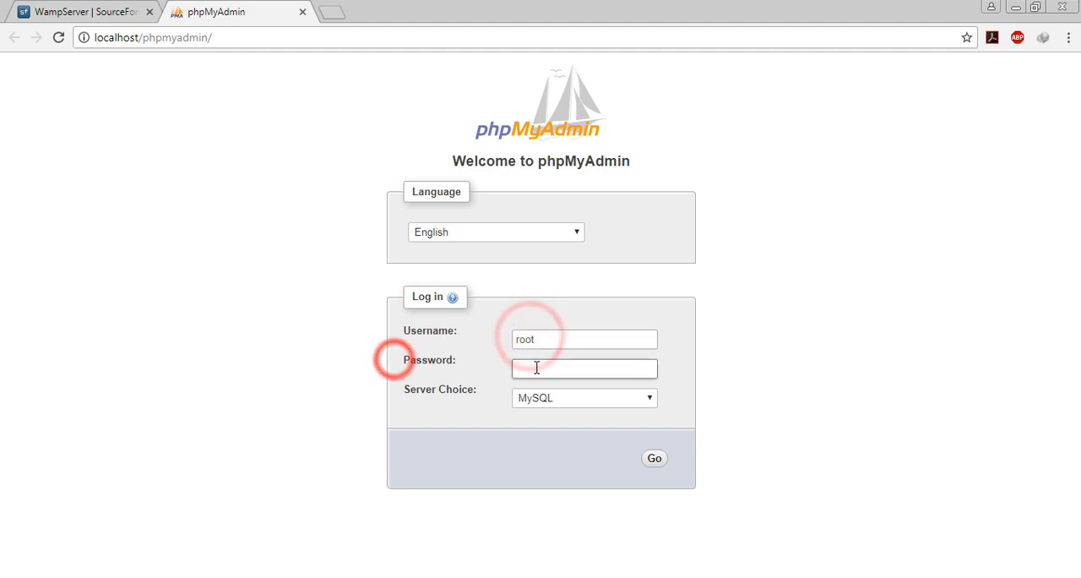
{"action": "left_click", "coordinate": [535, 367]}
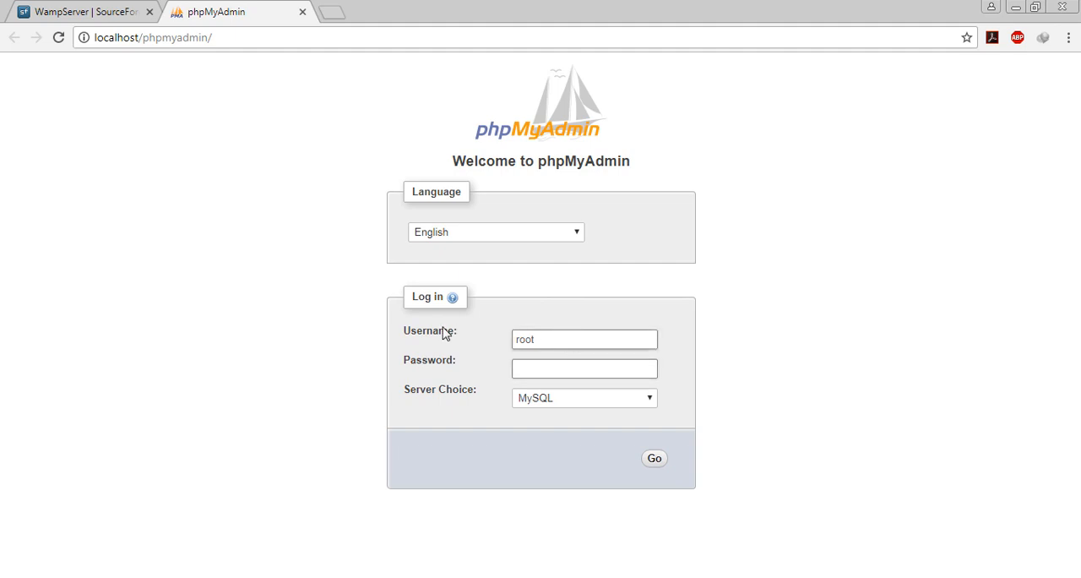
{"action": "left_click", "coordinate": [654, 456]}
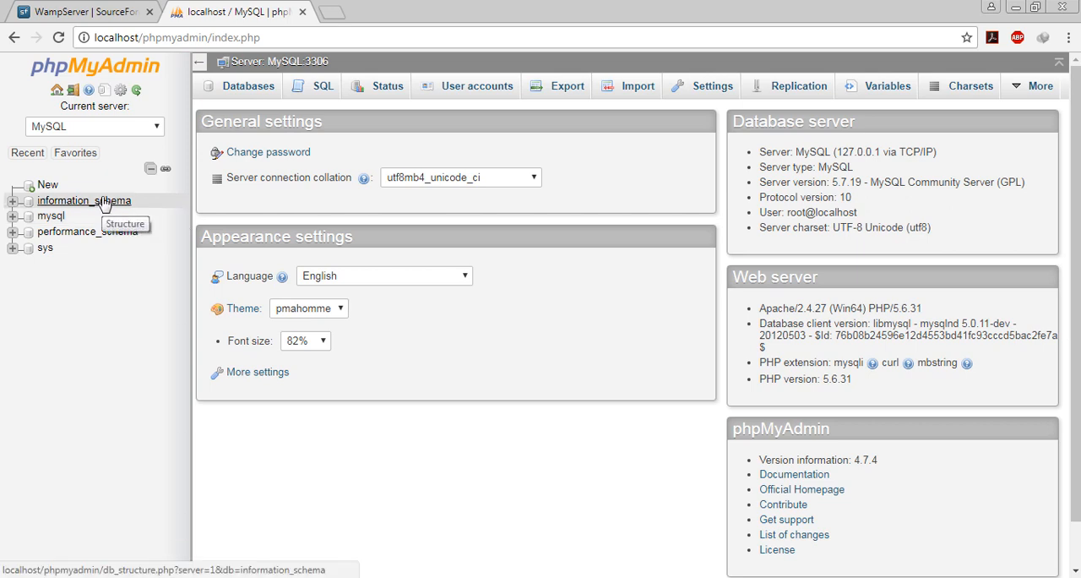
- Create a new database named wordpress without choosing a collation, and open its structure page
{"action": "left_click", "coordinate": [34, 184]}
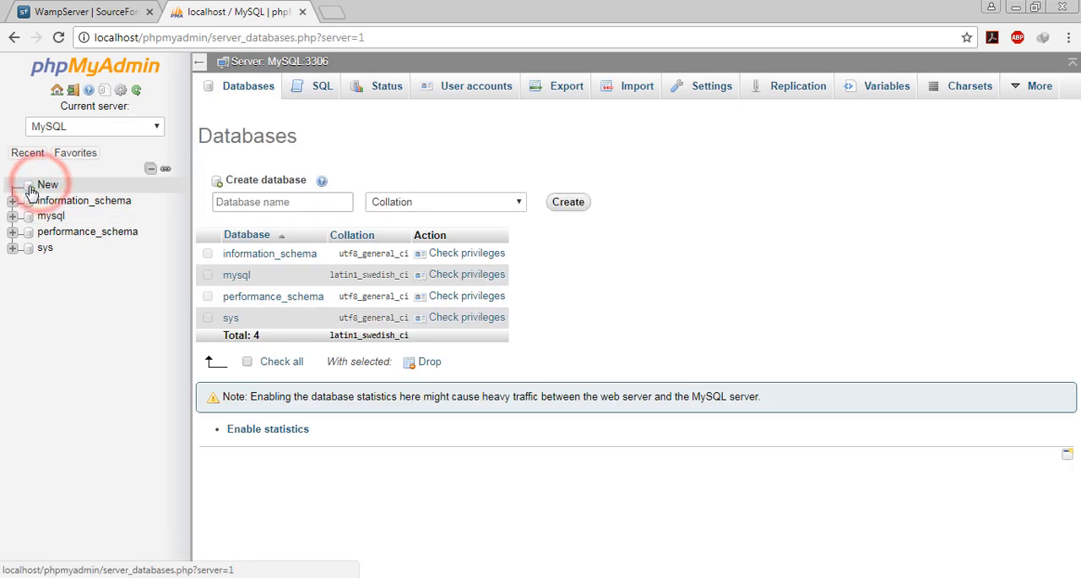
{"action": "left_click", "coordinate": [296, 202]}
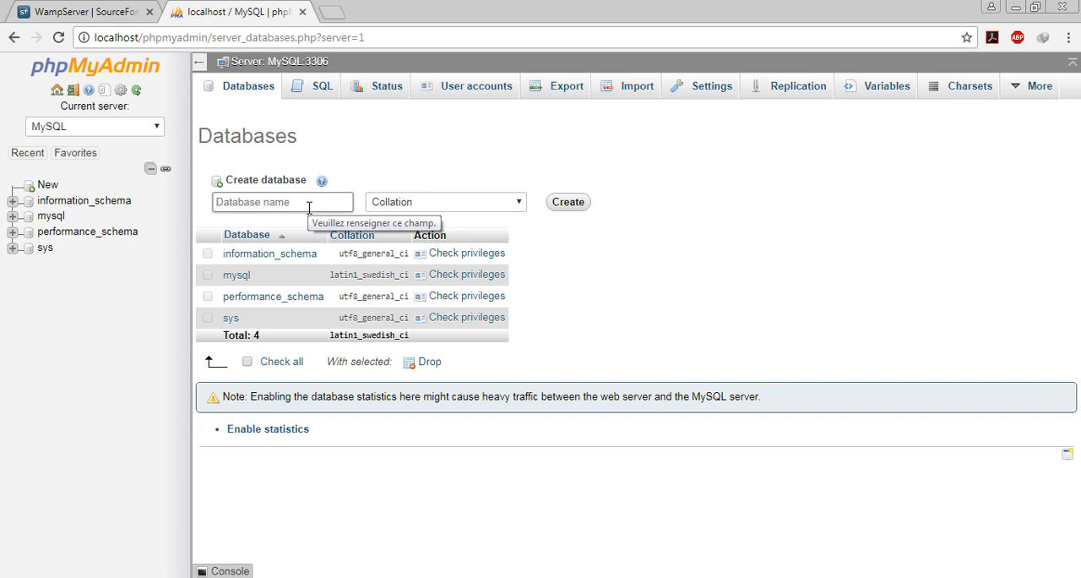
{"action": "type", "text": "wq"}
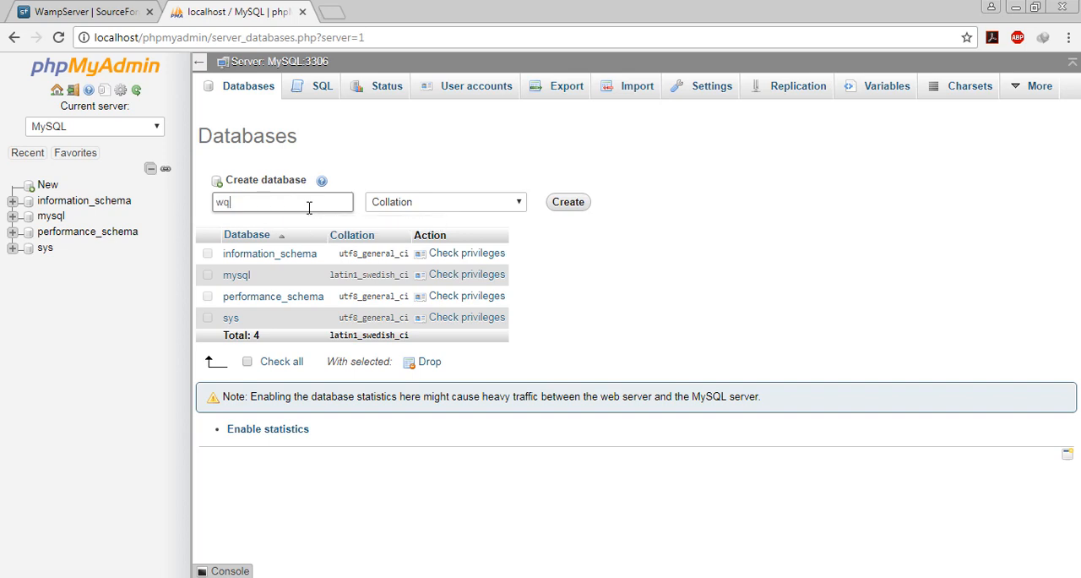
{"action": "key", "text": "BackSpace"}
{"action": "key", "text": "Down"}
{"action": "key", "text": "Return"}
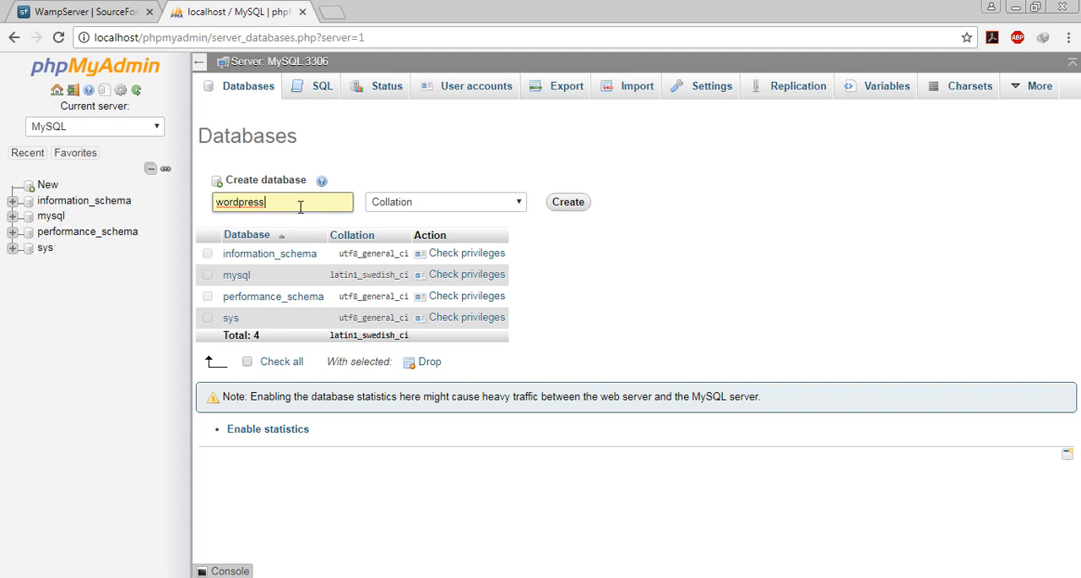
{"action": "left_click", "coordinate": [580, 205]}
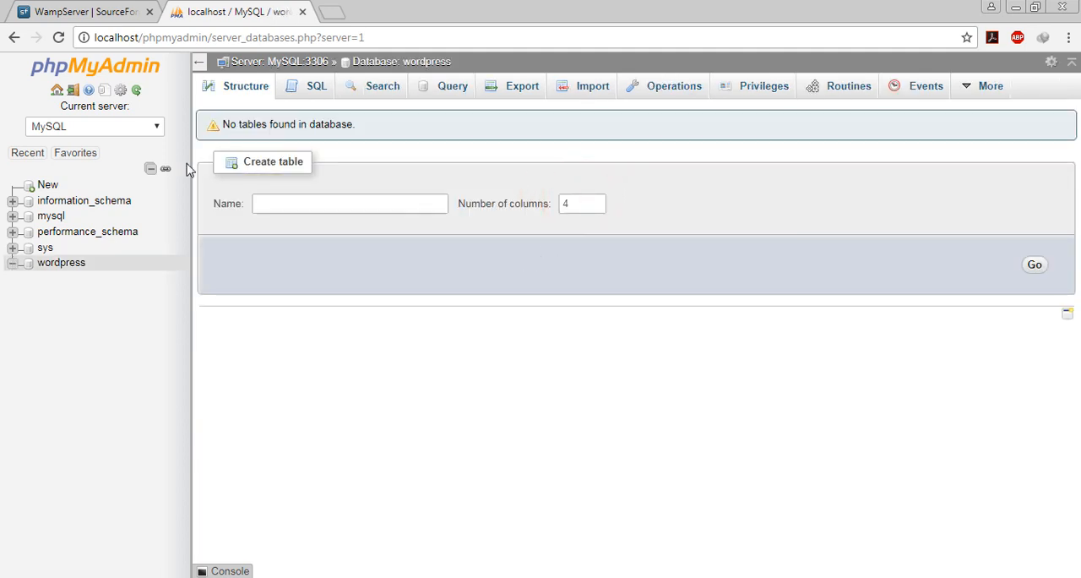
{"action": "left_click", "coordinate": [59, 266]}
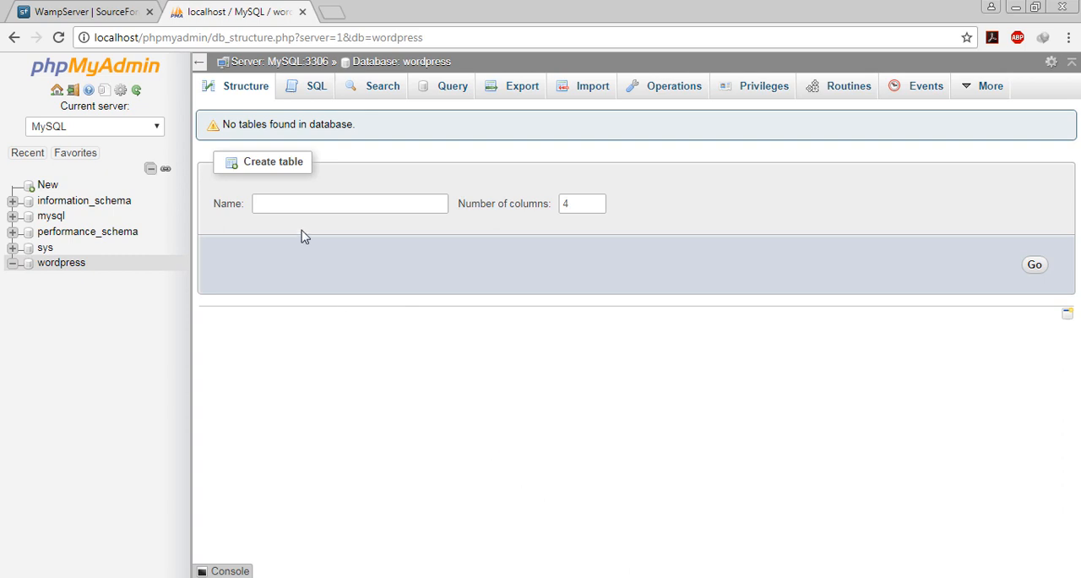
{"action": "left_click", "coordinate": [50, 271]}
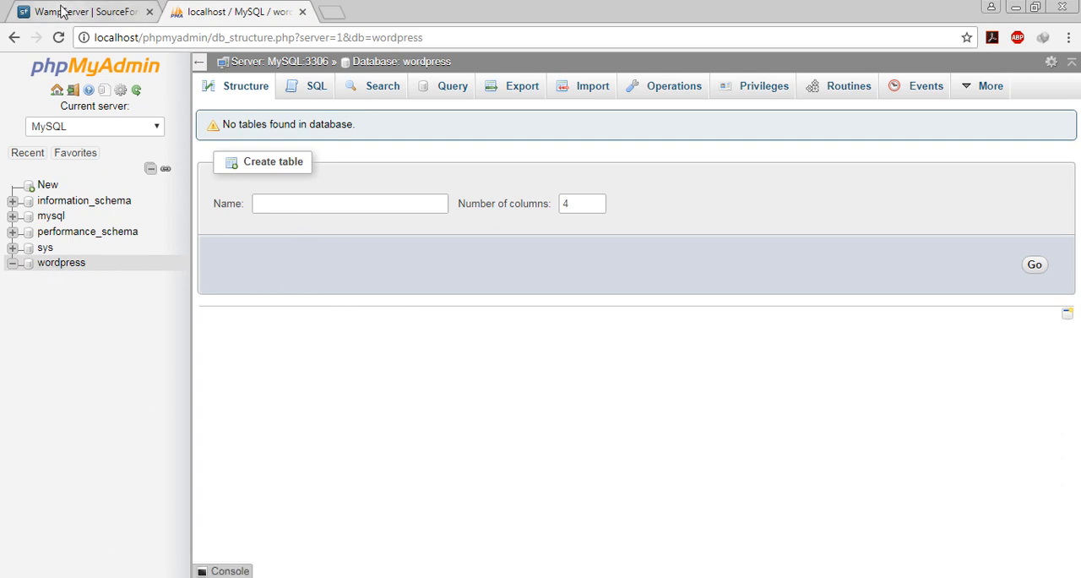
- Enter localhost/wordpress as the address in the phpMyAdmin browser tab
{"action": "left_click", "coordinate": [238, 37]}
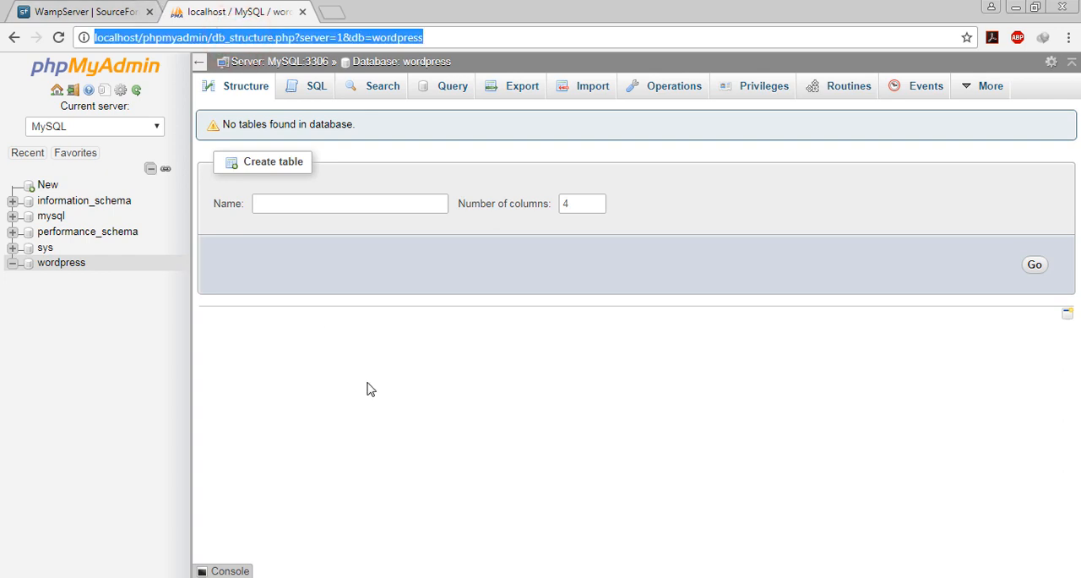
{"action": "type", "text": "local"}
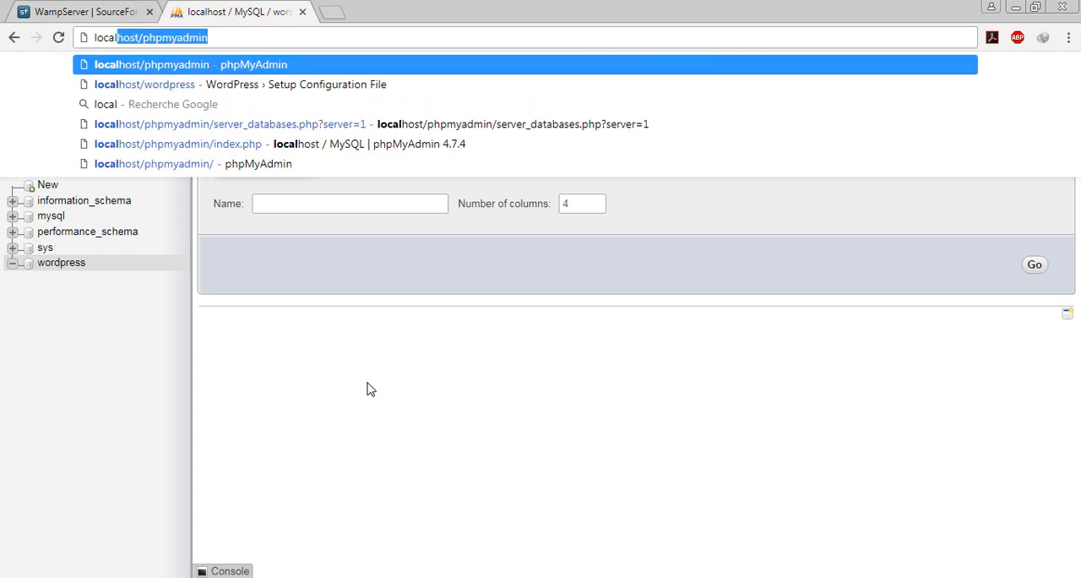
{"action": "type", "text": "host"}
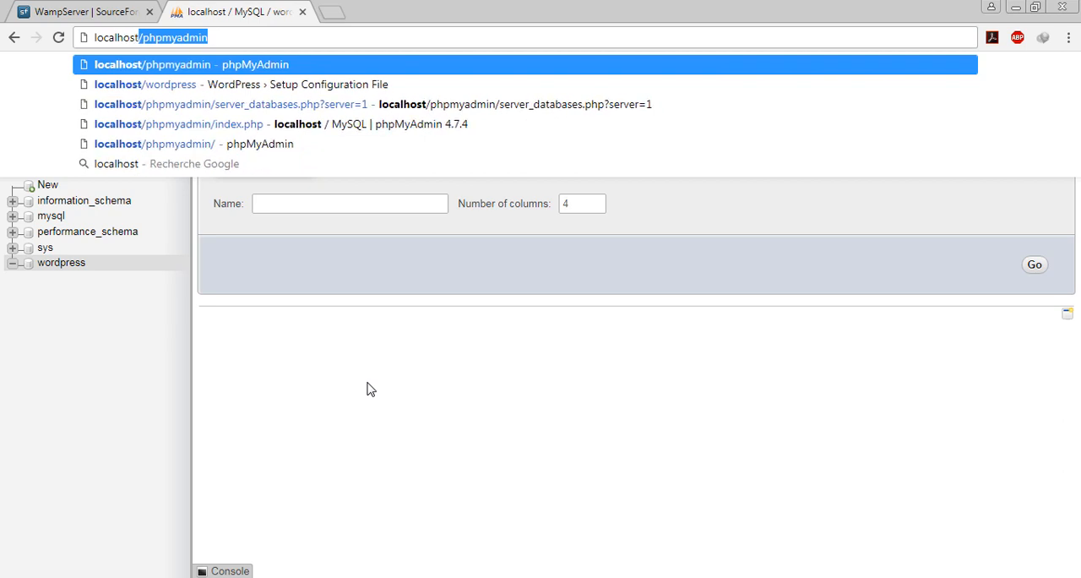
{"action": "type", "text": "/"}
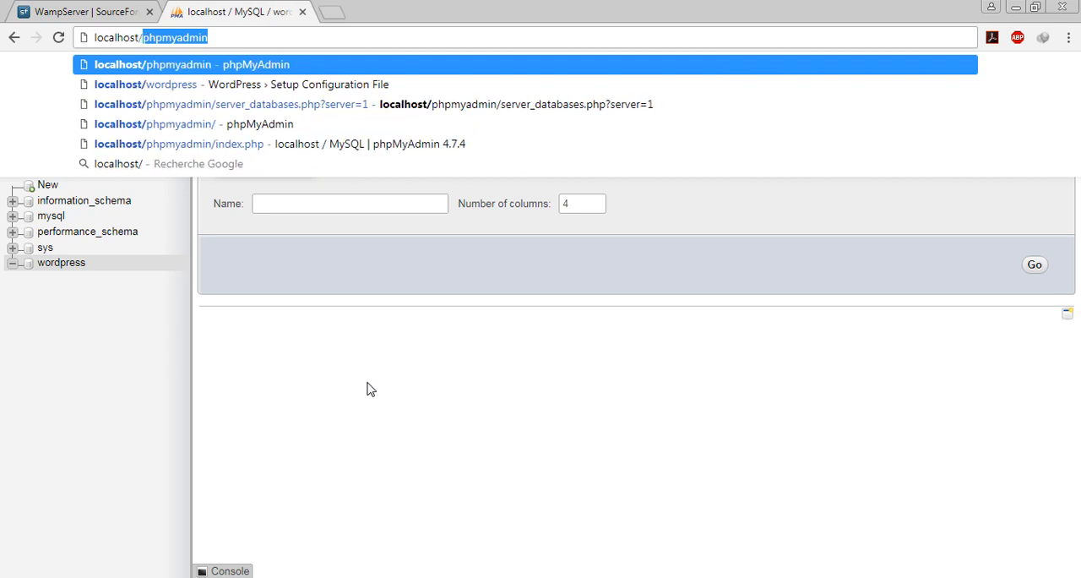
{"action": "type", "text": "wordpress"}
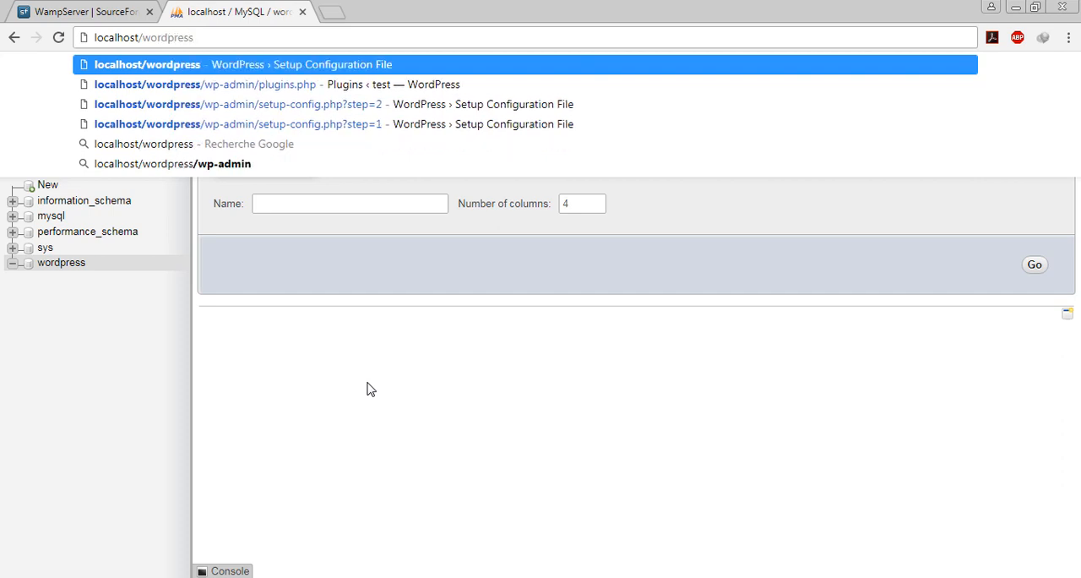
- Check the name of the wordpress folder in wamp64\www, and load localhost/wordpress in Chrome
{"action": "left_click", "coordinate": [105, 576]}
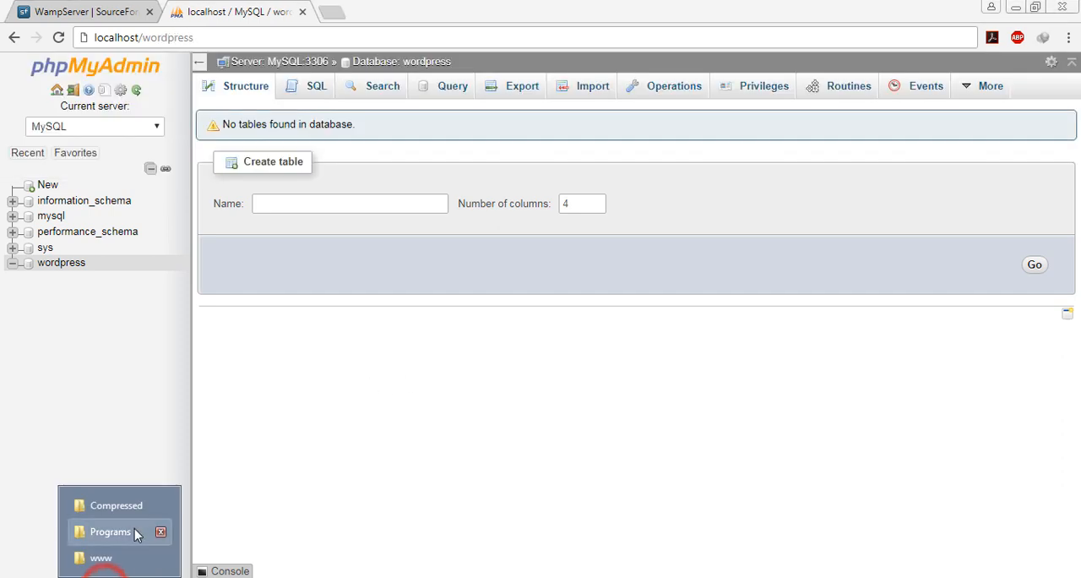
{"action": "left_click", "coordinate": [101, 557]}
{"action": "left_click", "coordinate": [103, 553]}
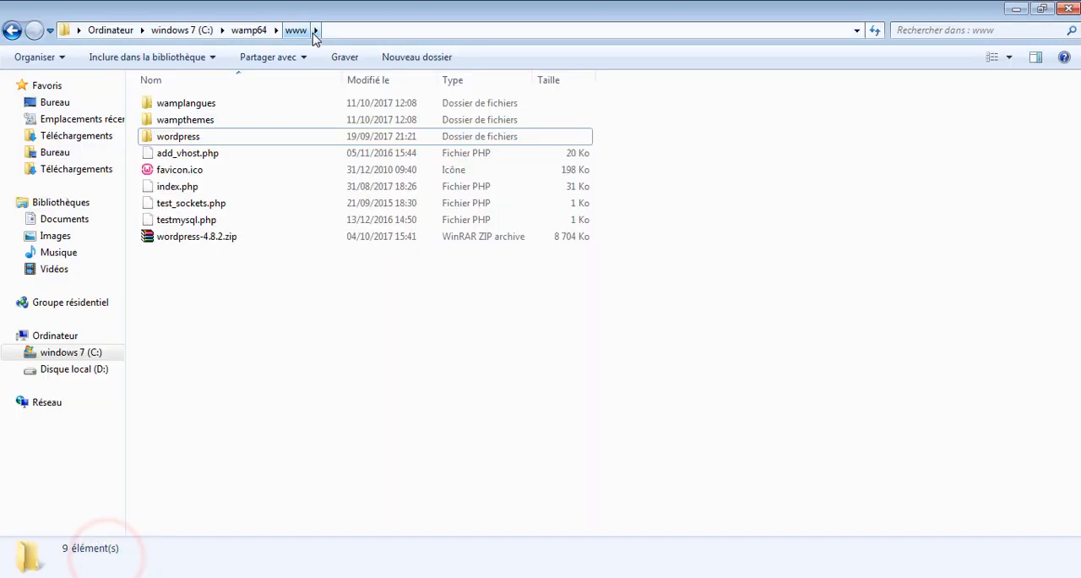
{"action": "left_click", "coordinate": [180, 137]}
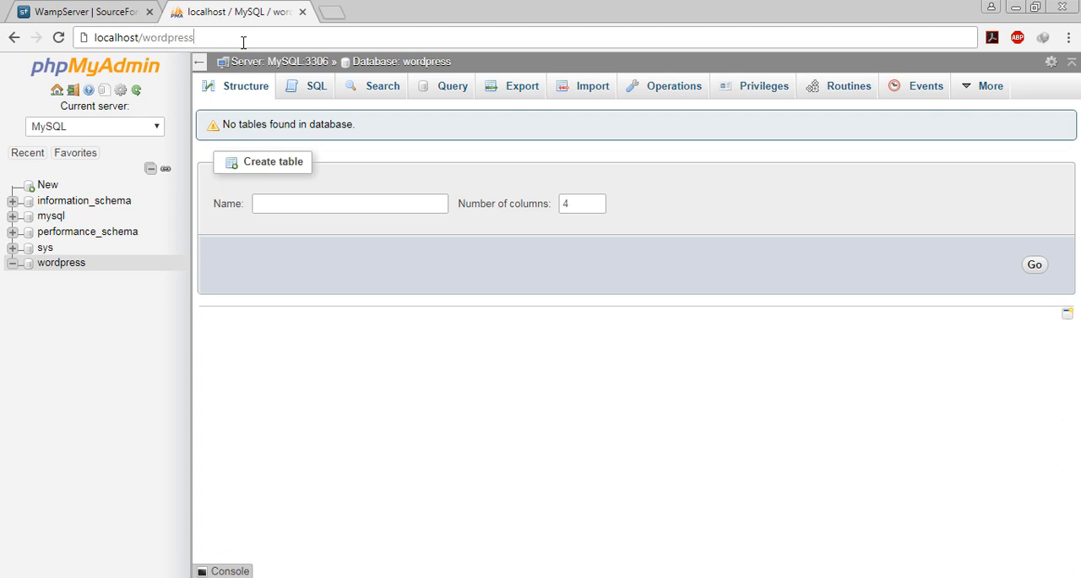
{"action": "key", "text": "Return"}
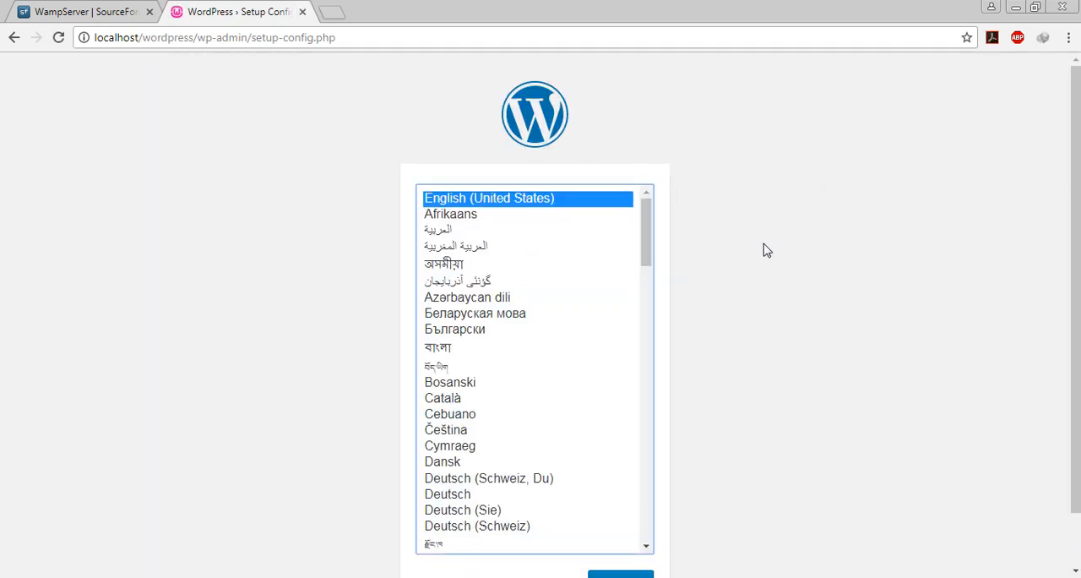
- Choose English (United States) as the WordPress installation language and continue
{"action": "left_click_drag", "start_coordinate": [645, 234], "coordinate": [637, 212]}
{"action": "left_click", "coordinate": [501, 206]}
{"action": "scroll", "coordinate": [719, 273], "scroll_direction": "down", "scroll_amount": 1}
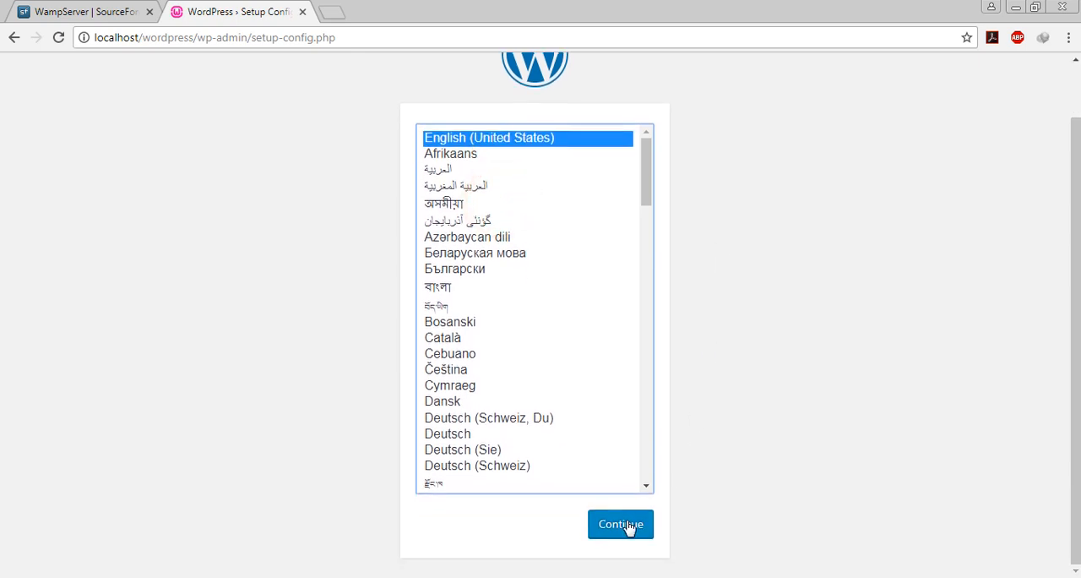
{"action": "left_click", "coordinate": [623, 524]}
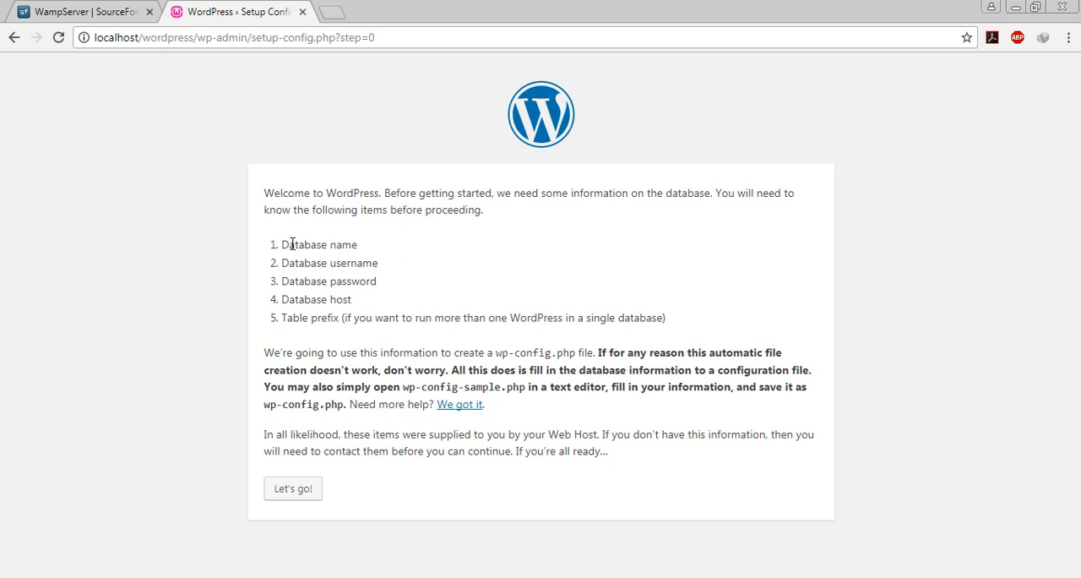
- Review the list of required database information and proceed to the database connection form
{"action": "left_click_drag", "start_coordinate": [304, 244], "coordinate": [351, 244]}
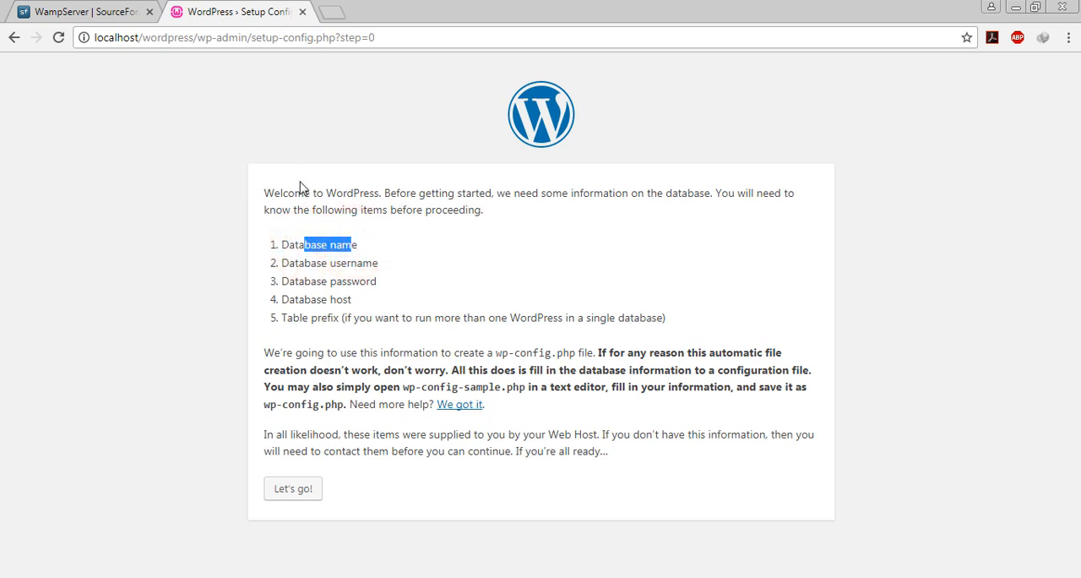
{"action": "left_click", "coordinate": [355, 245]}
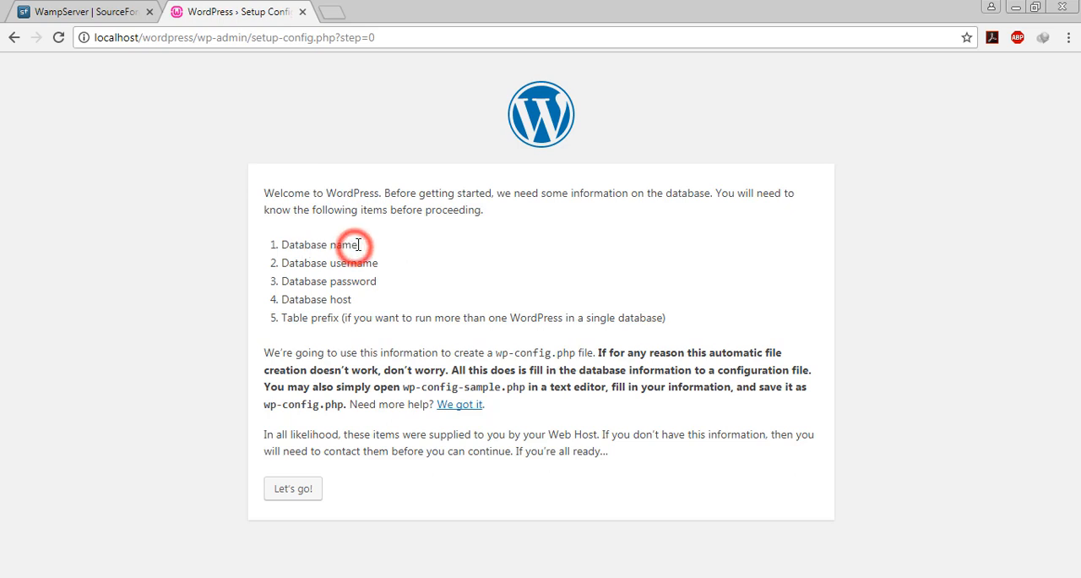
{"action": "left_click_drag", "start_coordinate": [340, 244], "coordinate": [408, 277]}
{"action": "left_click", "coordinate": [377, 246]}
{"action": "left_click", "coordinate": [407, 272]}
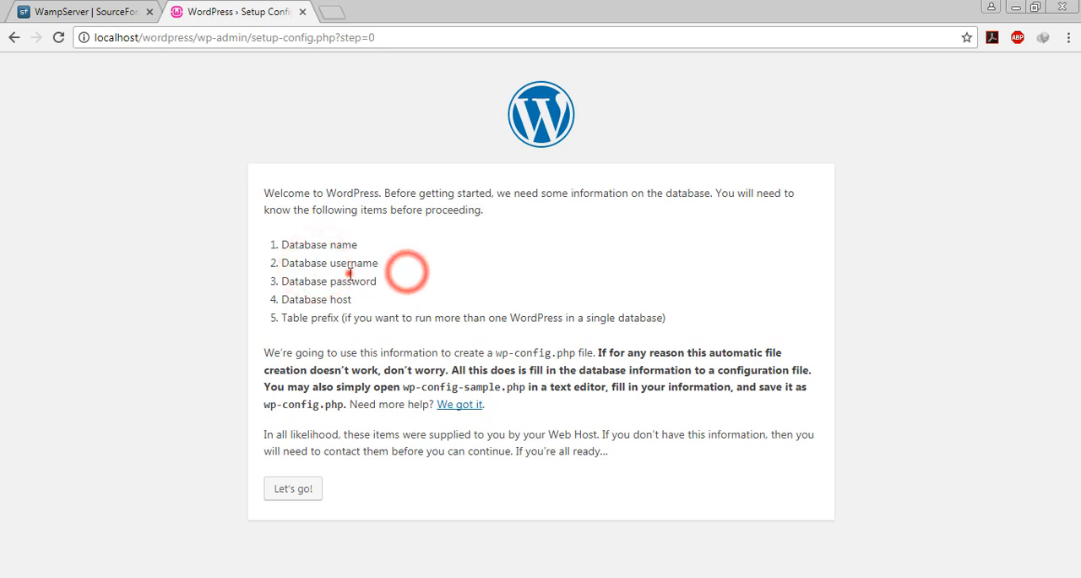
{"action": "double_click", "coordinate": [350, 273]}
{"action": "left_click", "coordinate": [514, 321]}
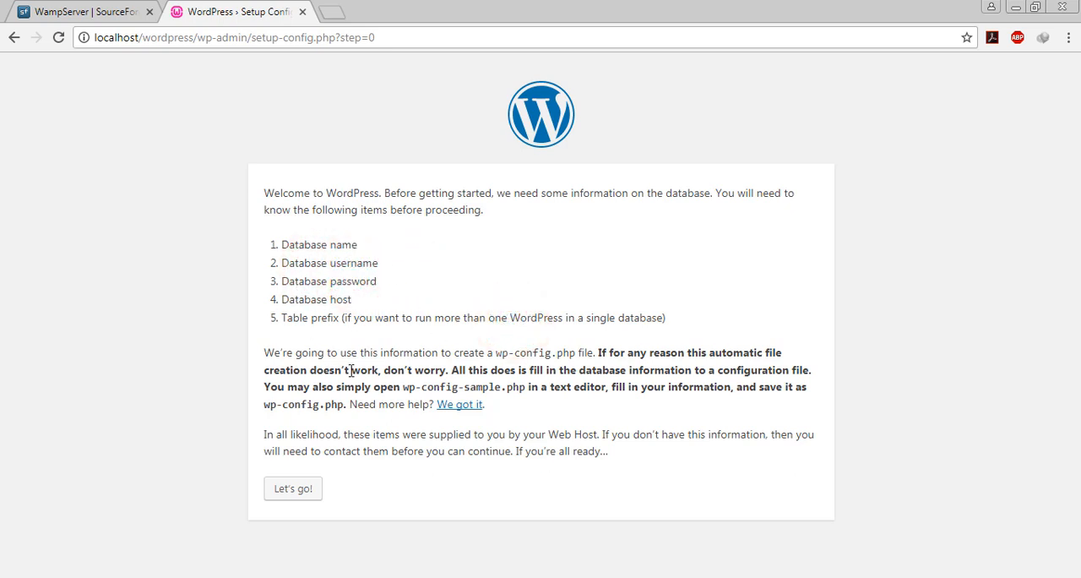
{"action": "left_click", "coordinate": [307, 490]}
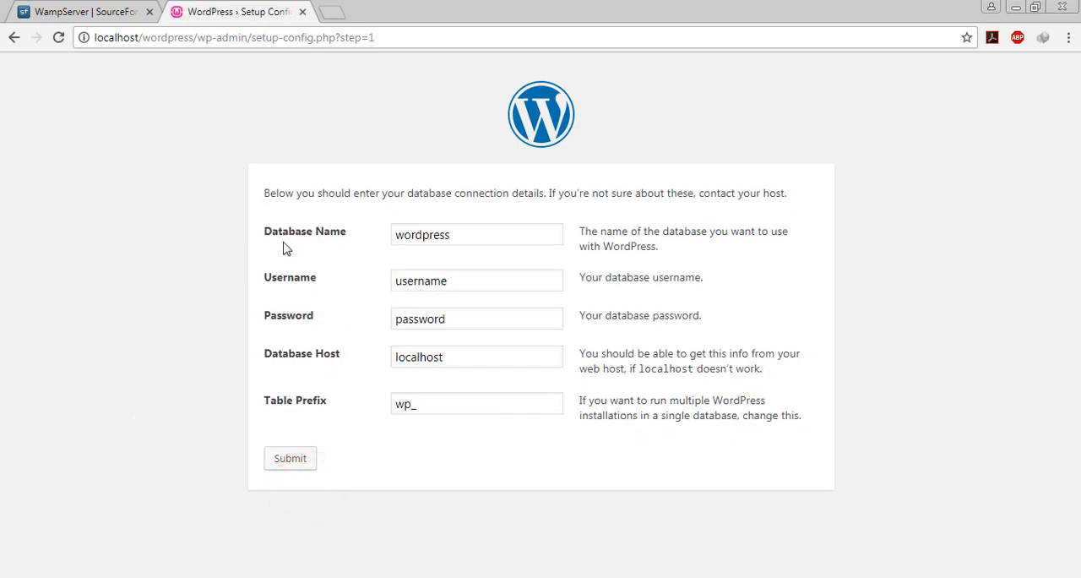
- Keep wordpress as the database name and set the database username to root
{"action": "left_click", "coordinate": [475, 235]}
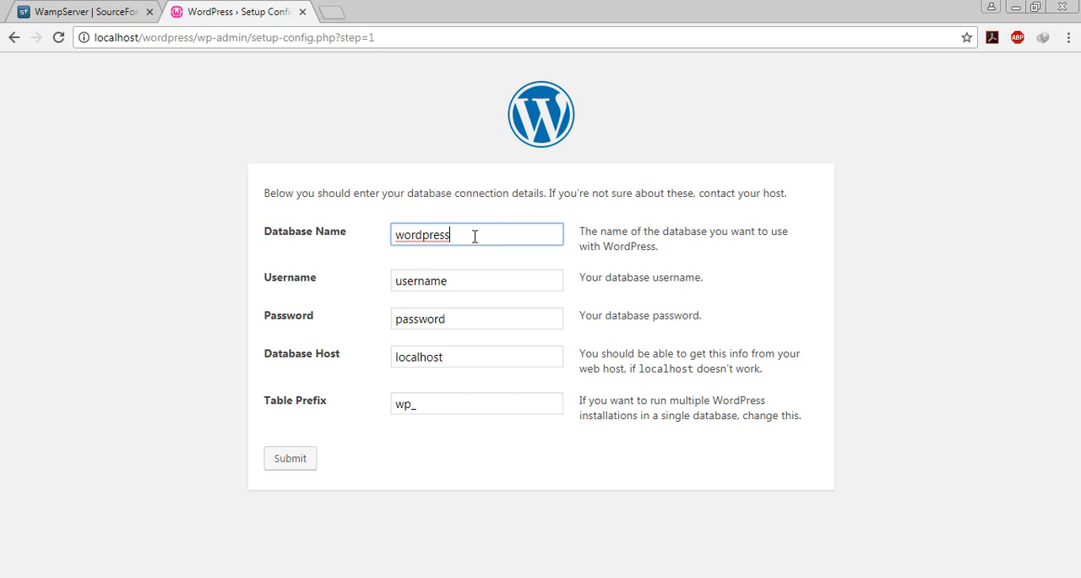
{"action": "left_click", "coordinate": [474, 236]}
{"action": "left_click", "coordinate": [478, 209]}
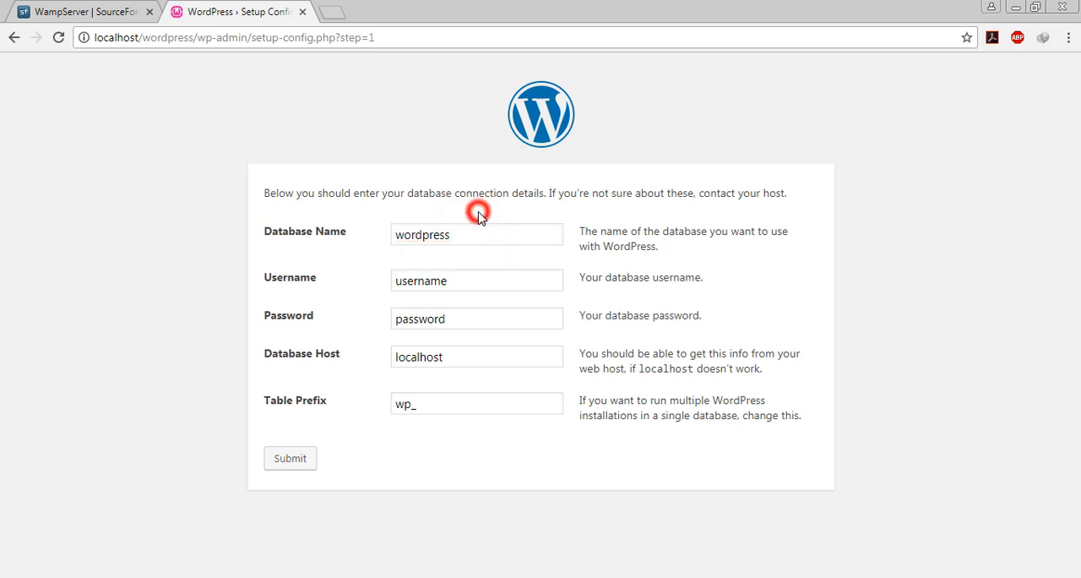
{"action": "left_click", "coordinate": [459, 235]}
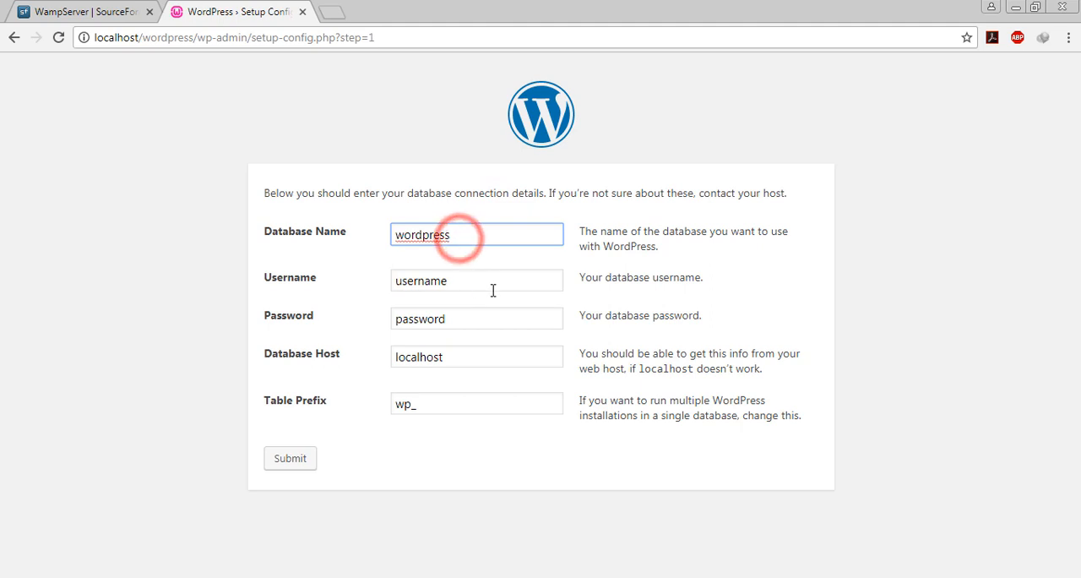
{"action": "double_click", "coordinate": [452, 281]}
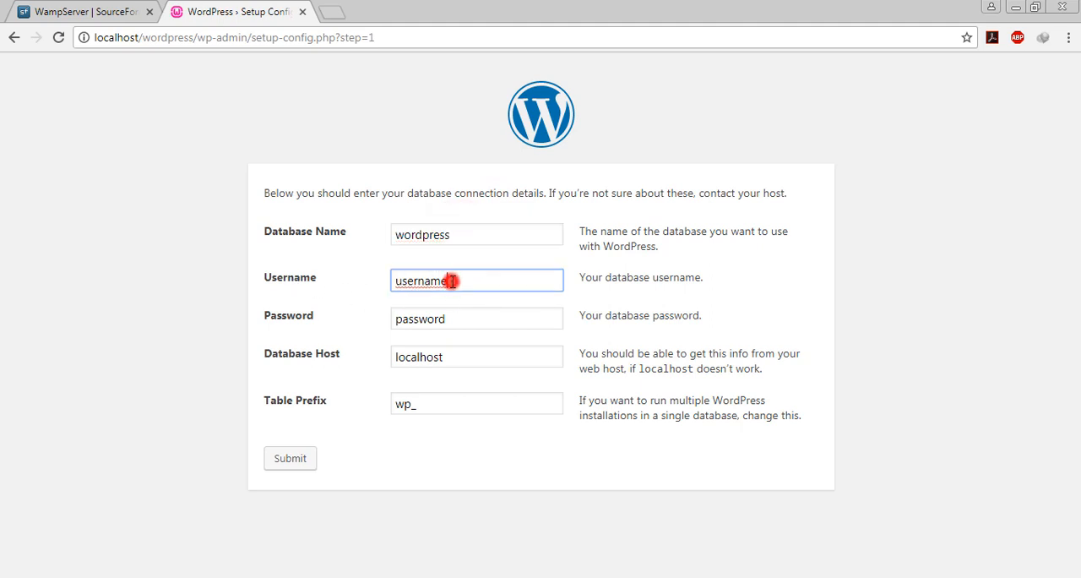
{"action": "type", "text": "root"}
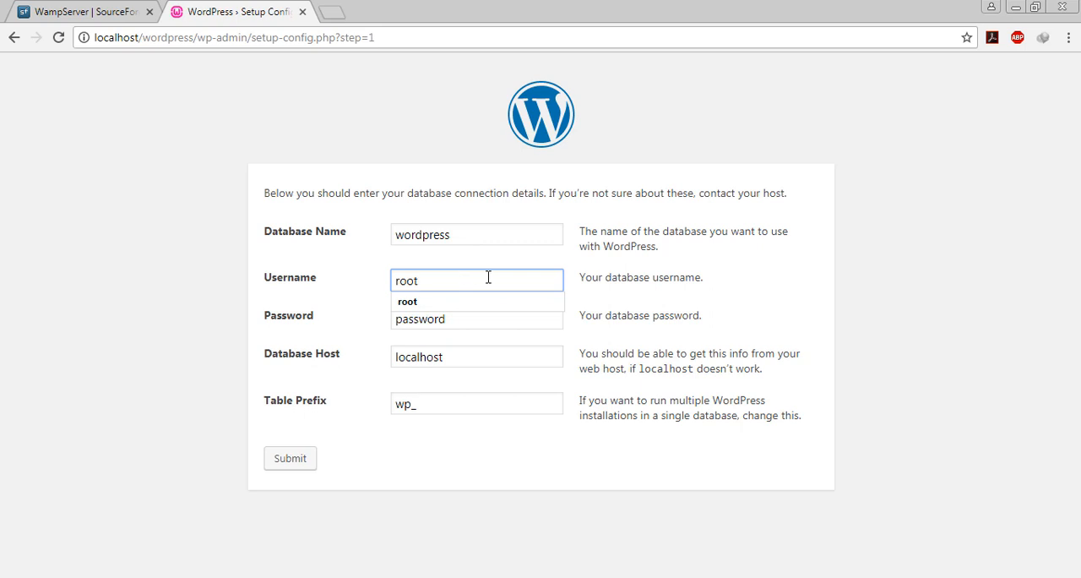
{"action": "left_click", "coordinate": [471, 301]}
- Clear the placeholder from the database password field and leave it empty
{"action": "double_click", "coordinate": [460, 319]}
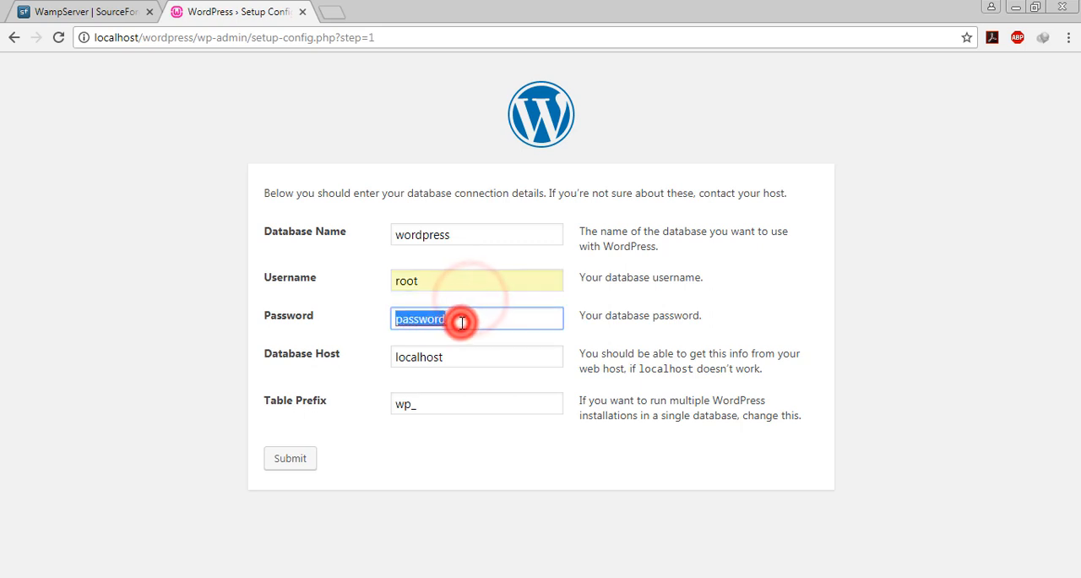
{"action": "key", "text": "BackSpace"}
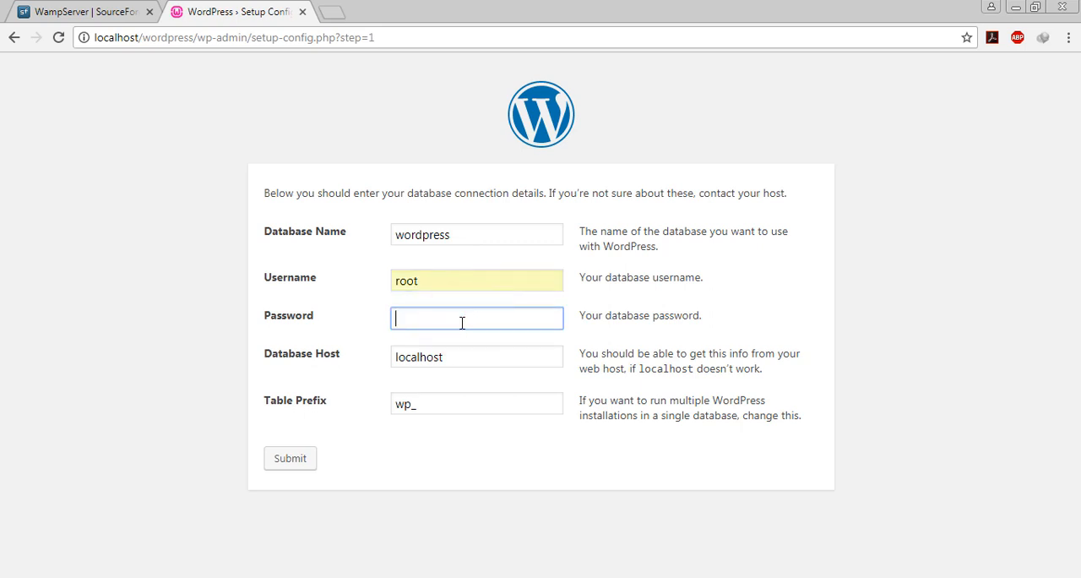
{"action": "left_click", "coordinate": [173, 391]}
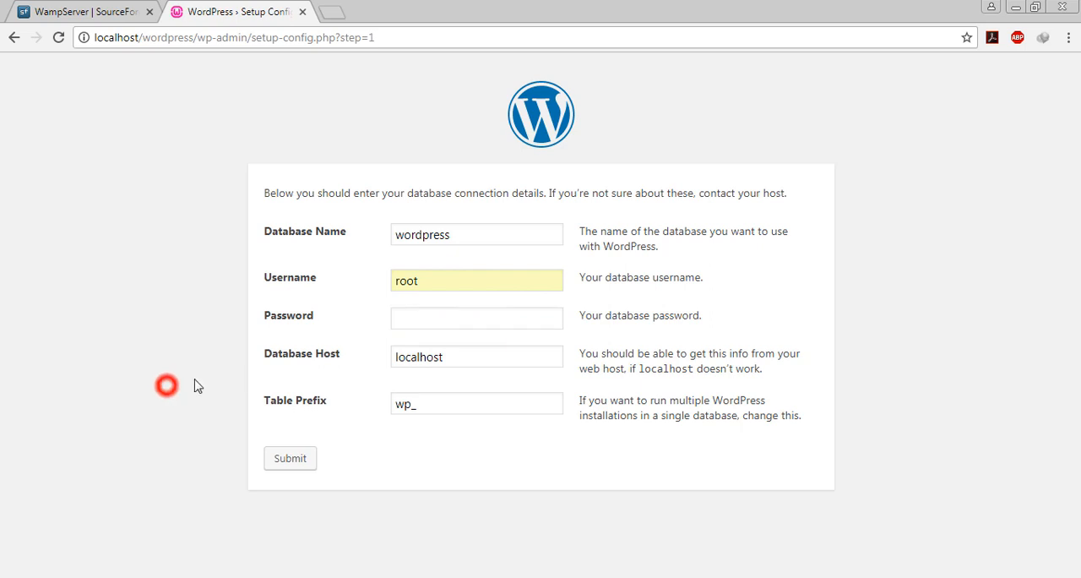
- Keep localhost as the database host and wp_ as the table prefix, and submit the connection details
{"action": "double_click", "coordinate": [482, 361]}
{"action": "left_click", "coordinate": [492, 356]}
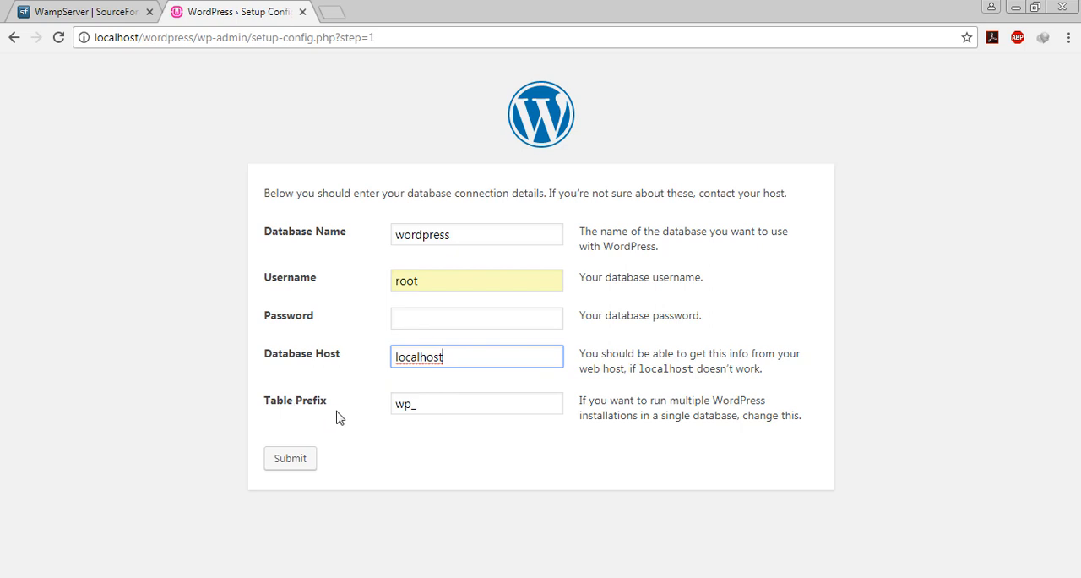
{"action": "left_click", "coordinate": [440, 411]}
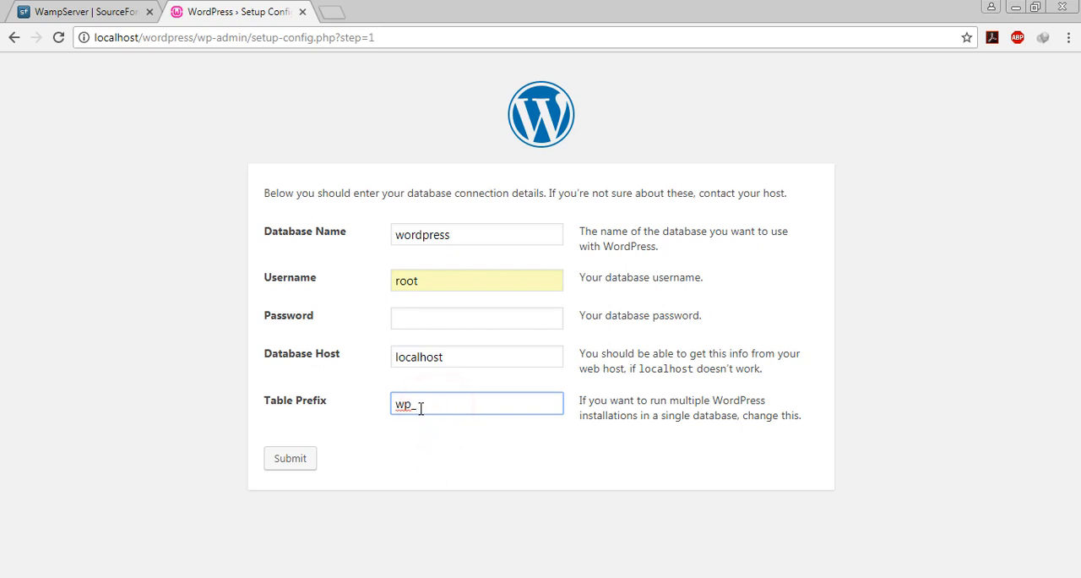
{"action": "left_click", "coordinate": [414, 441]}
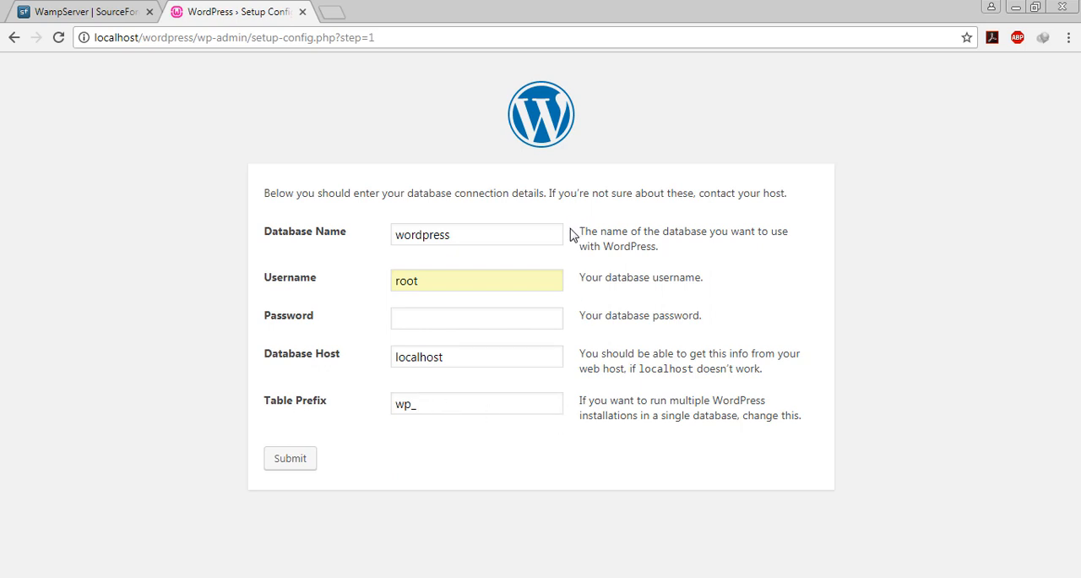
{"action": "left_click", "coordinate": [441, 405]}
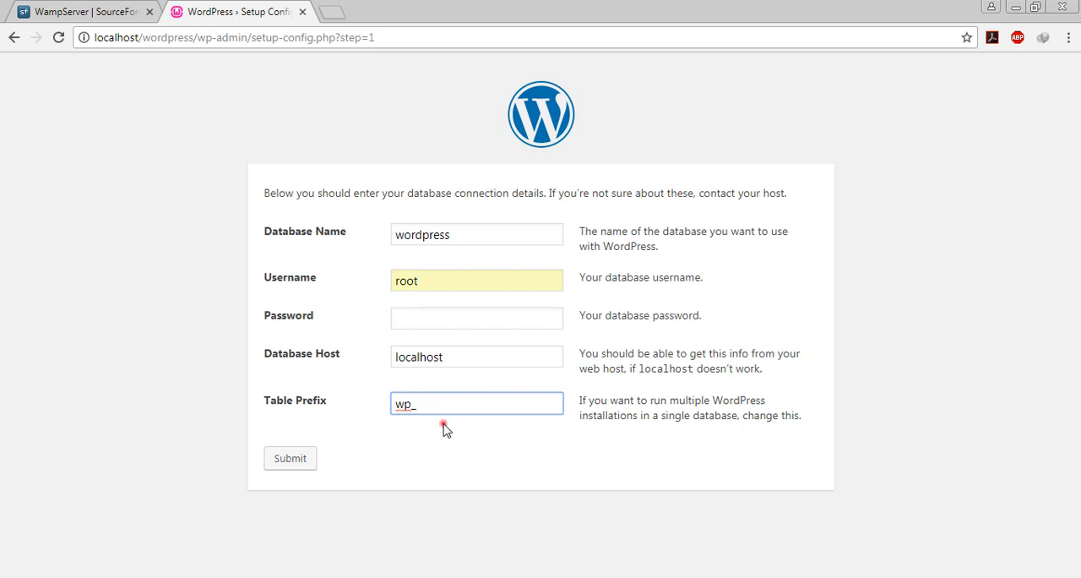
{"action": "left_click", "coordinate": [443, 425]}
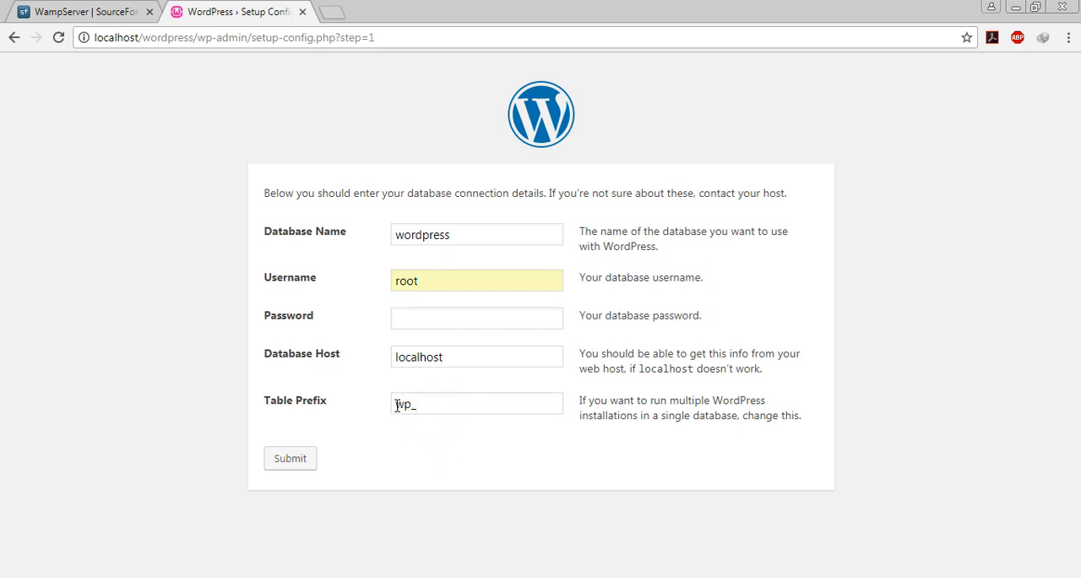
{"action": "left_click_drag", "start_coordinate": [396, 406], "coordinate": [429, 404]}
{"action": "left_click", "coordinate": [436, 405]}
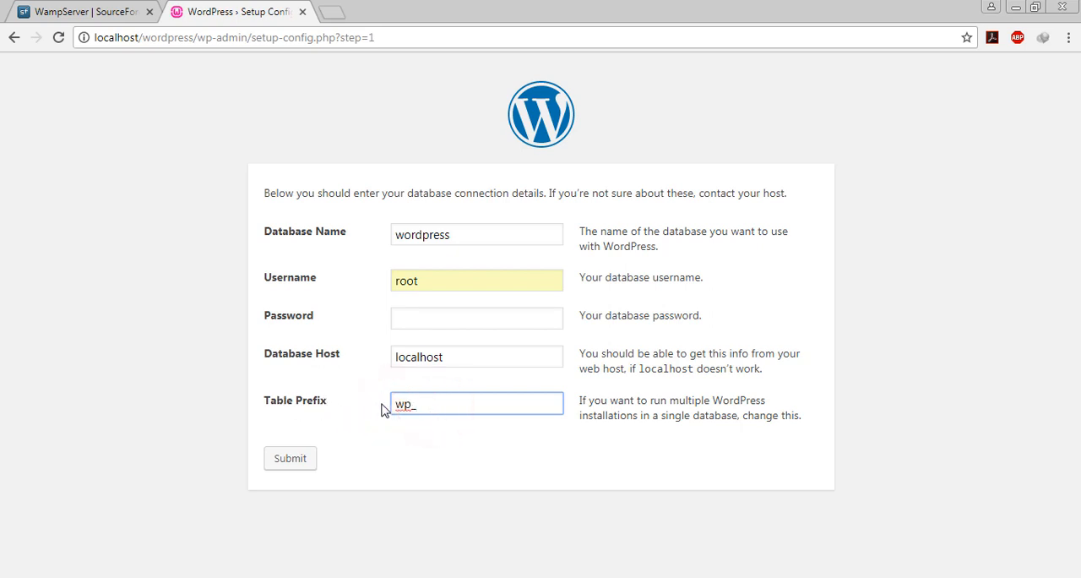
{"action": "left_click", "coordinate": [363, 498]}
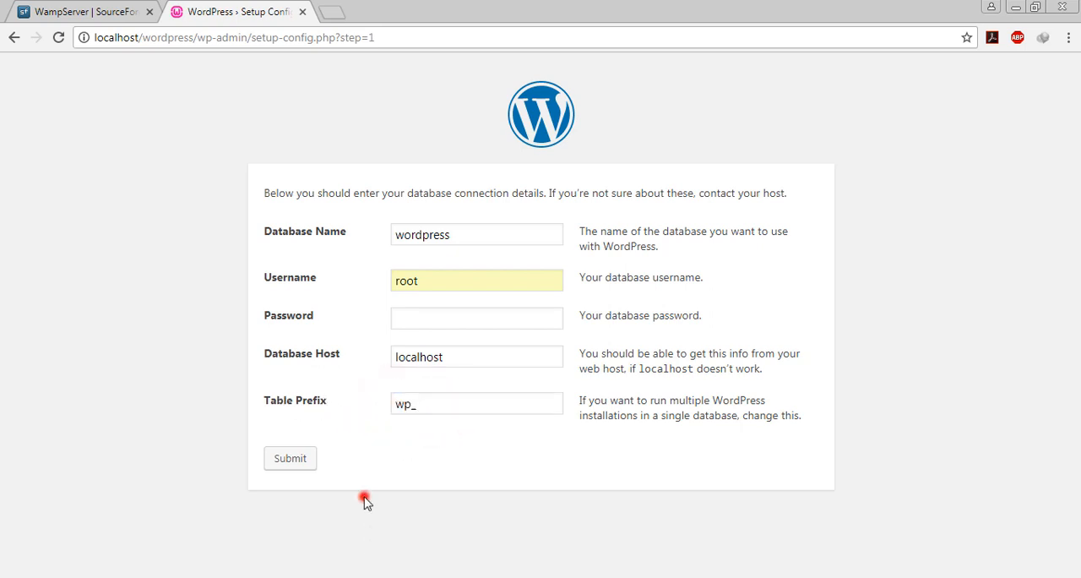
{"action": "left_click", "coordinate": [296, 460]}
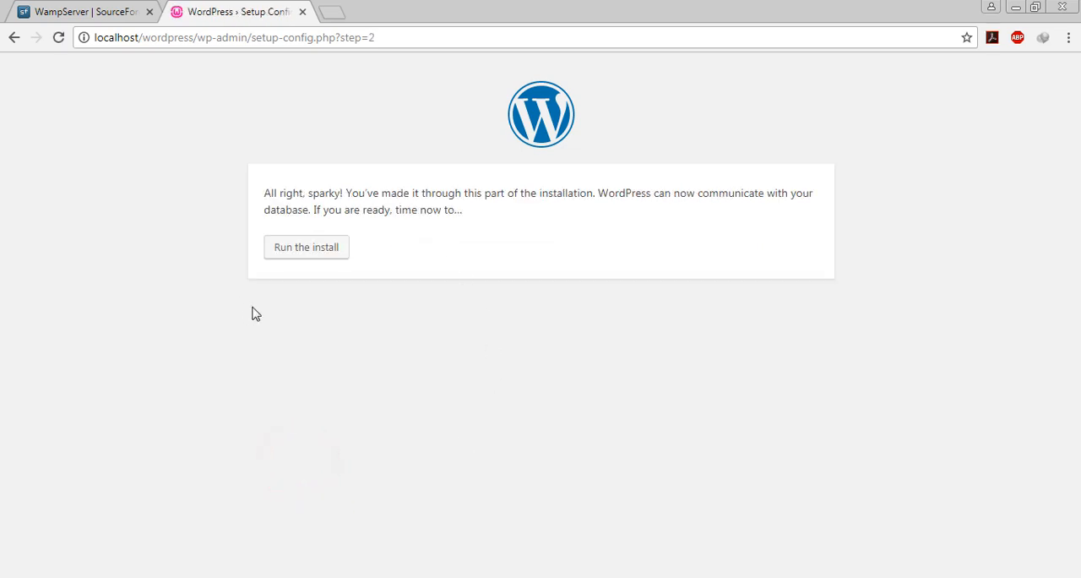
- Run the WordPress install and enter test as the site title
{"action": "left_click", "coordinate": [321, 255]}
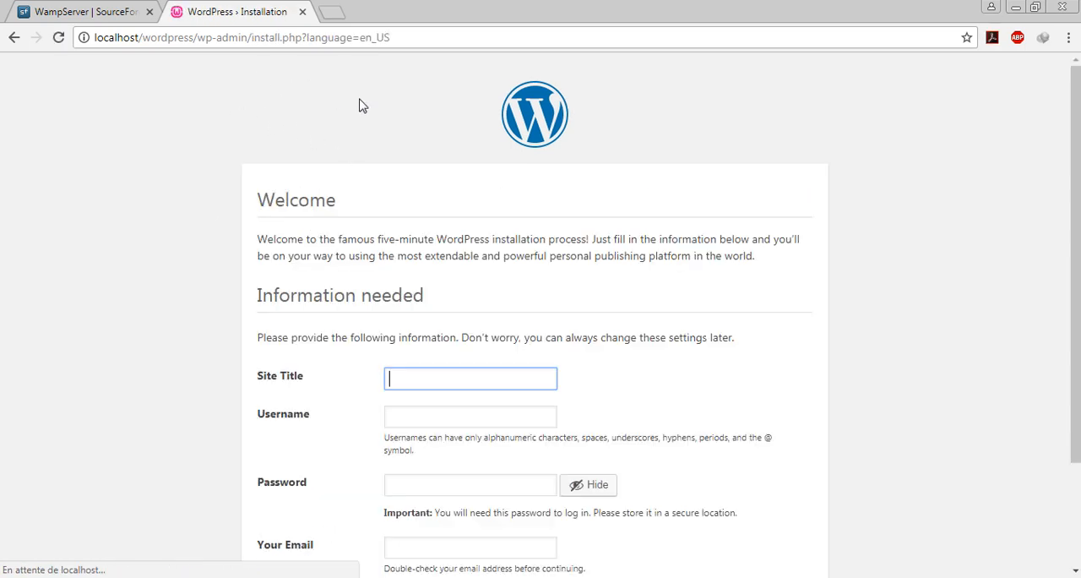
{"action": "scroll", "coordinate": [211, 313], "scroll_direction": "down", "scroll_amount": 3}
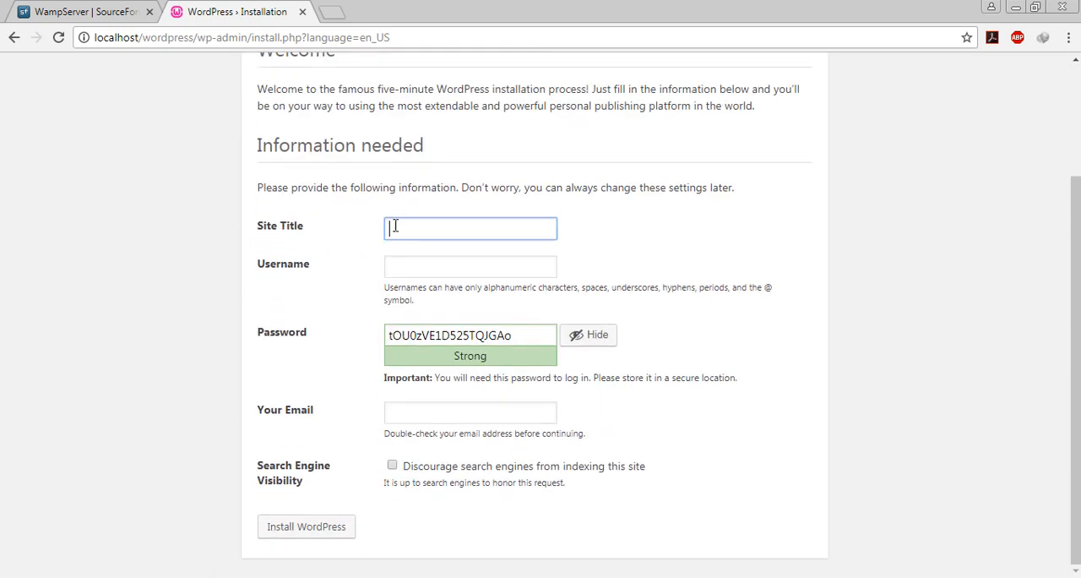
{"action": "left_click", "coordinate": [438, 226]}
{"action": "type", "text": "test"}
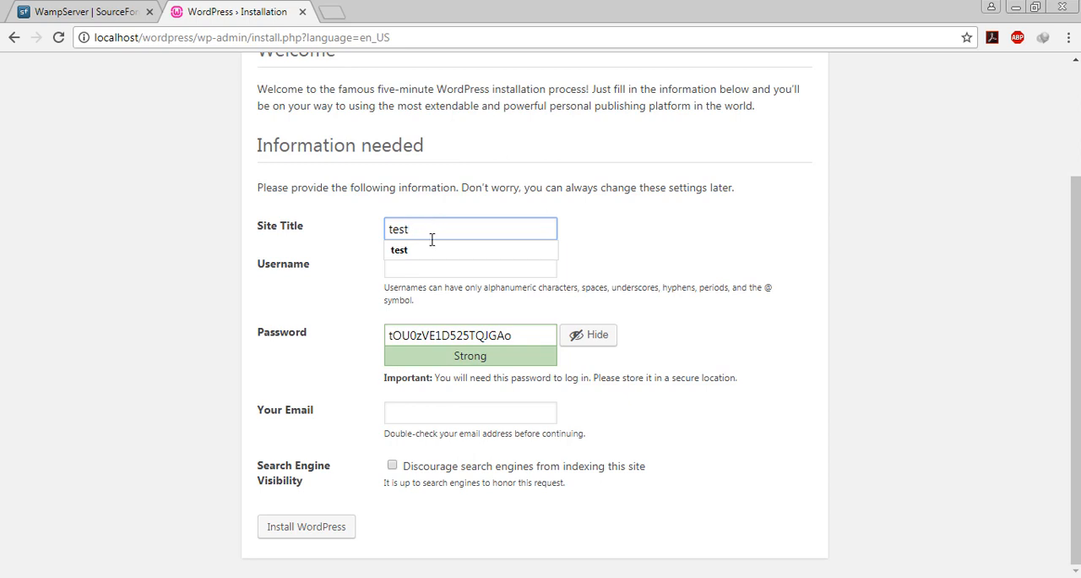
- Accept test as the site title and set the WordPress username to test
{"action": "left_click", "coordinate": [430, 247]}
{"action": "left_click", "coordinate": [428, 267]}
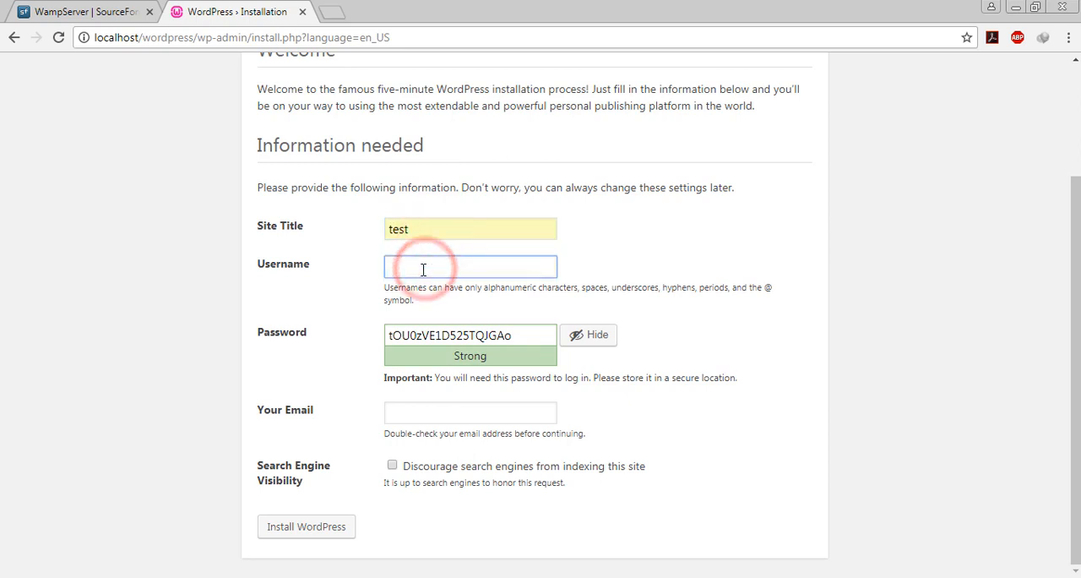
{"action": "type", "text": "t"}
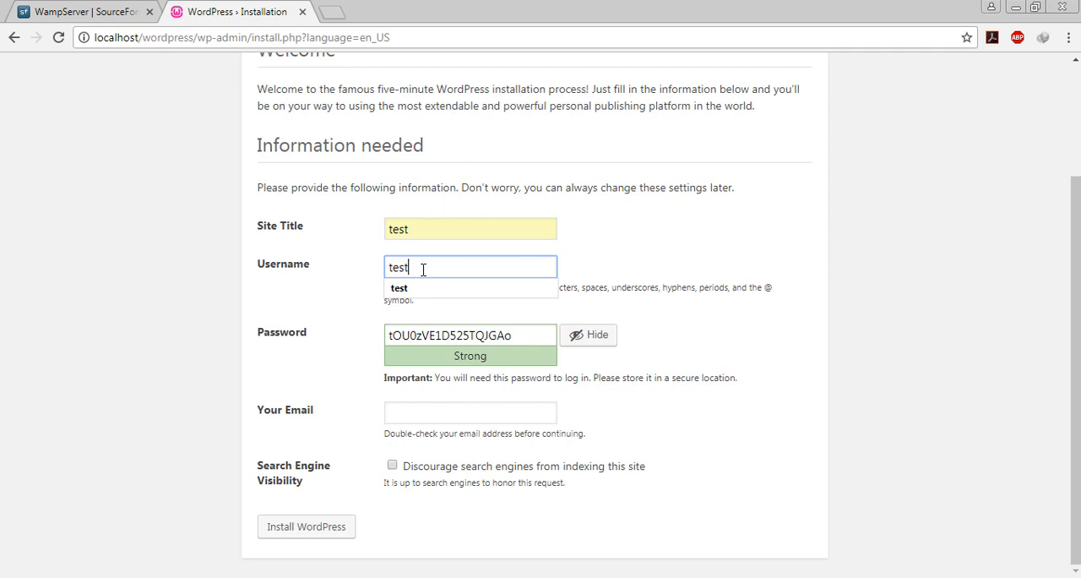
{"action": "type", "text": "est"}
{"action": "left_click", "coordinate": [410, 288]}
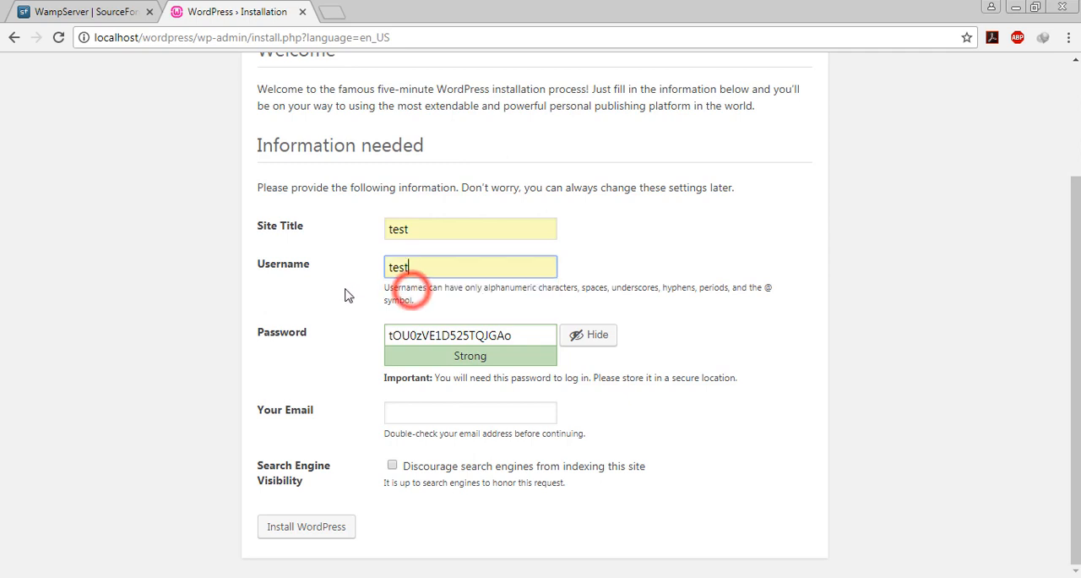
{"action": "left_click", "coordinate": [345, 289]}
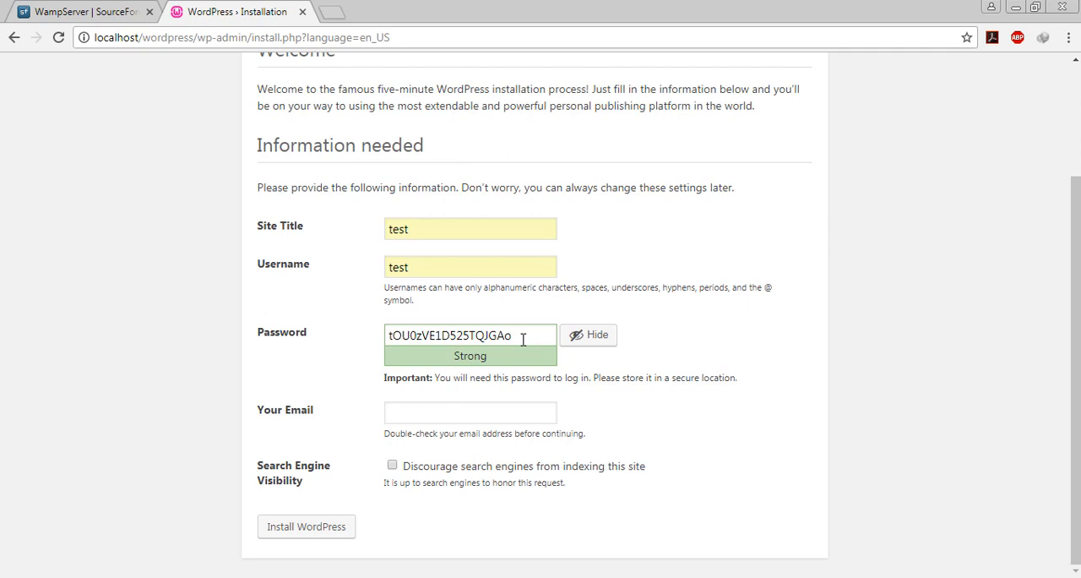
- Replace the generated password with a custom account password and confirm the use of a weak password
{"action": "left_click_drag", "start_coordinate": [523, 338], "coordinate": [357, 321]}
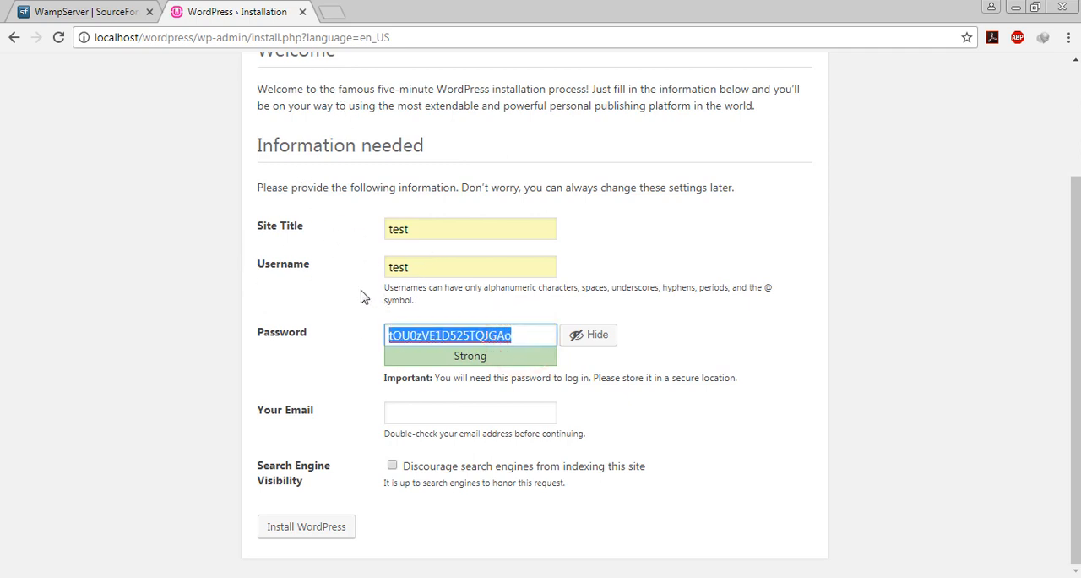
{"action": "left_click", "coordinate": [309, 268]}
{"action": "left_click", "coordinate": [284, 331]}
{"action": "type", "text": "test"}
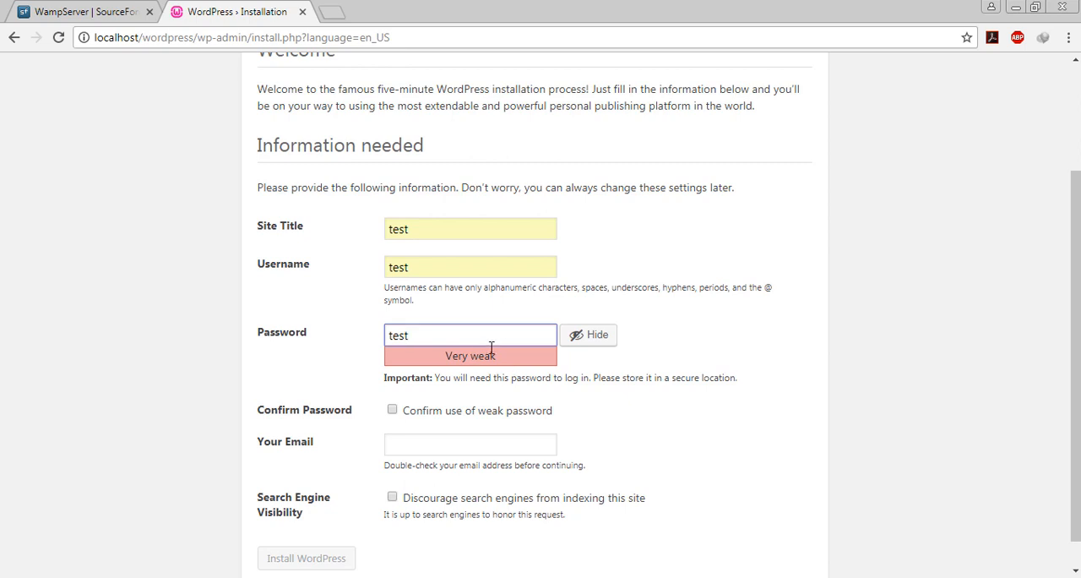
{"action": "left_click", "coordinate": [392, 410]}
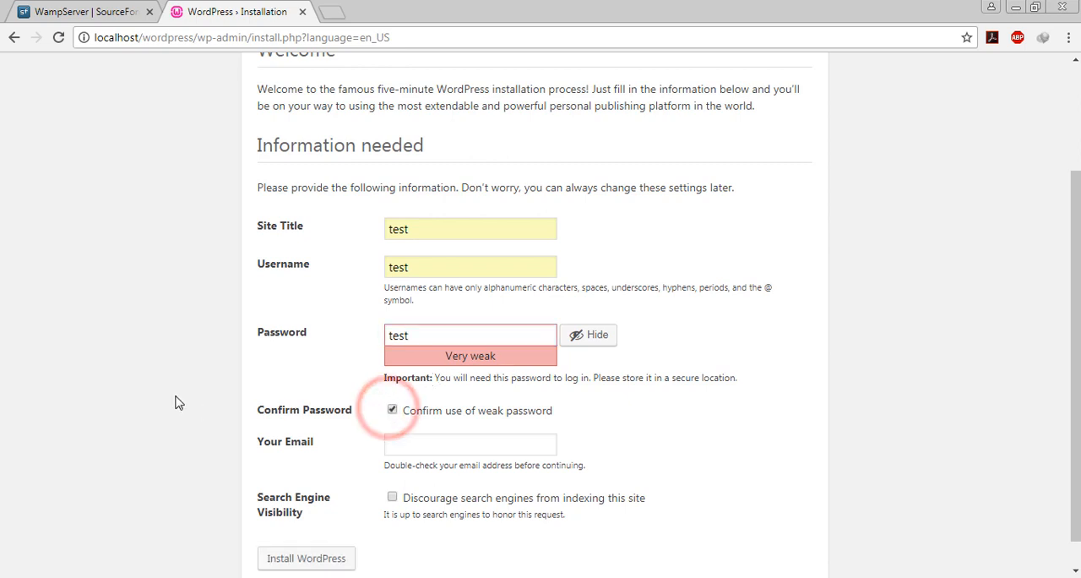
{"action": "left_click", "coordinate": [399, 326]}
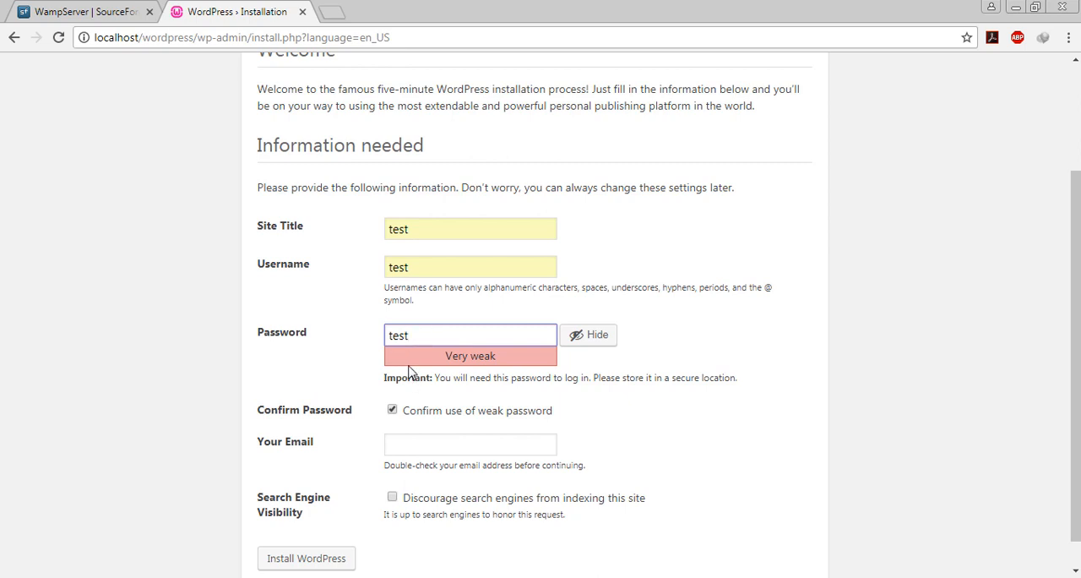
- Fill in the administrator's e-mail address, leave search engine indexing allowed, and install WordPress
{"action": "scroll", "coordinate": [236, 395], "scroll_direction": "down", "scroll_amount": 1}
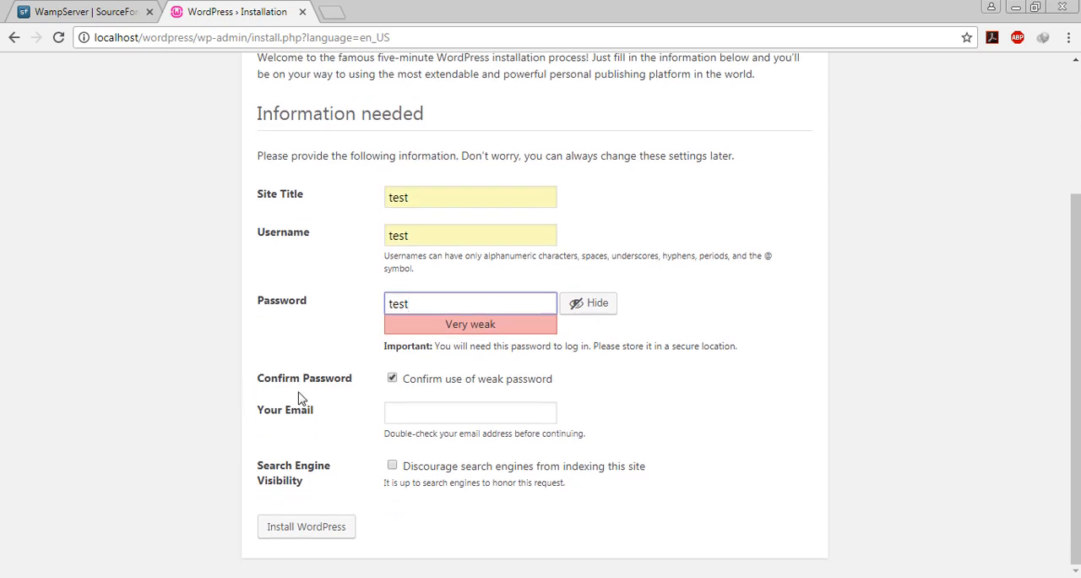
{"action": "left_click", "coordinate": [434, 411]}
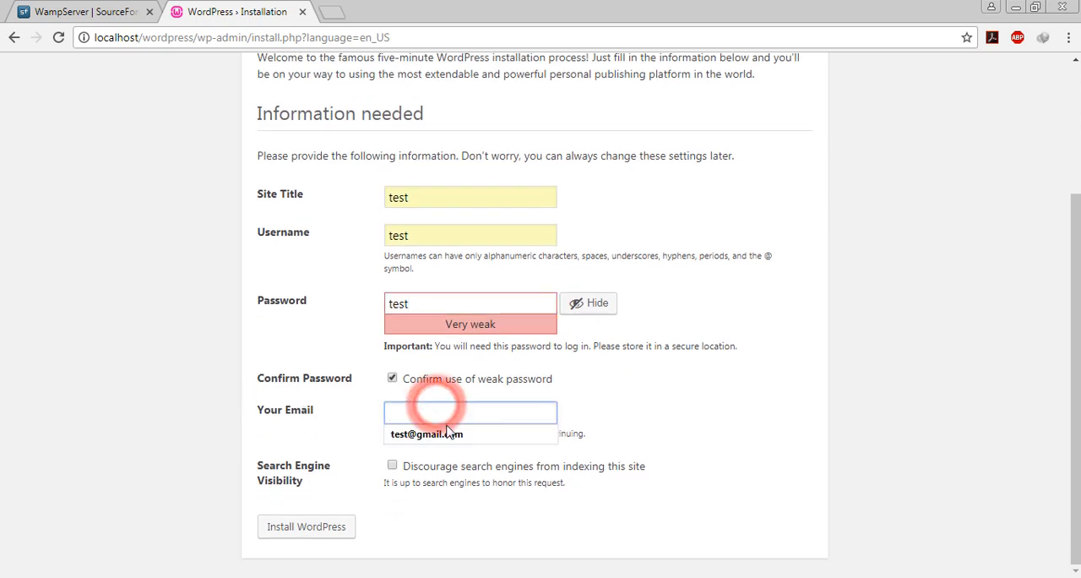
{"action": "left_click", "coordinate": [434, 430]}
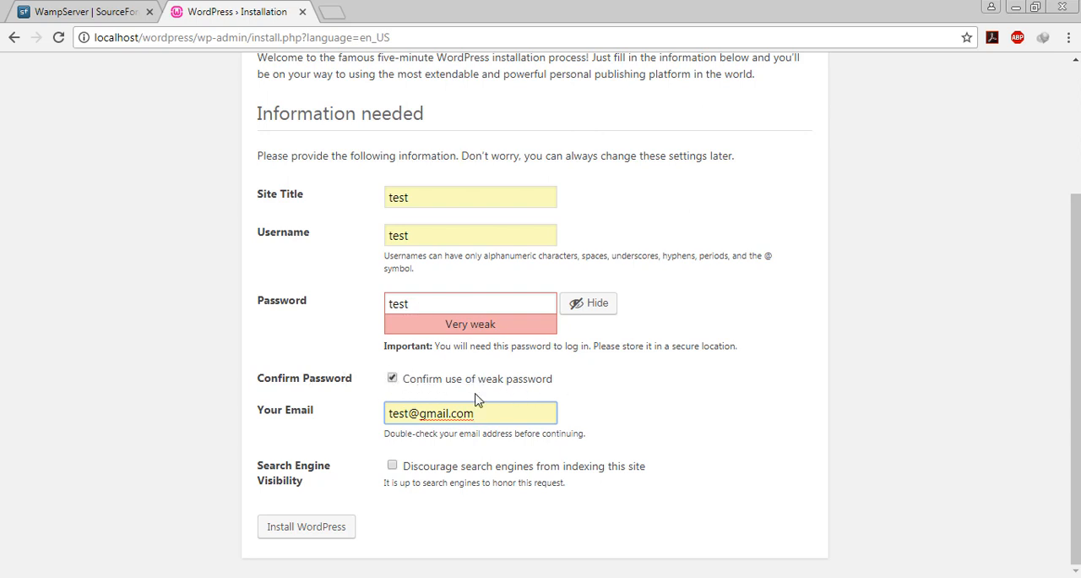
{"action": "left_click", "coordinate": [348, 530]}
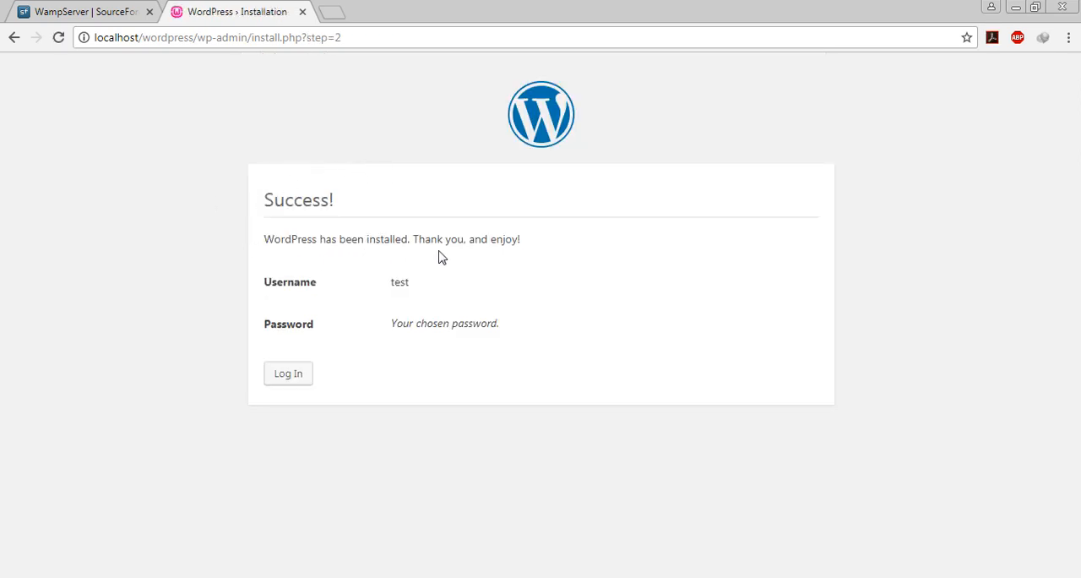
- Check the username and password lines on the installation success page and continue to the login page
{"action": "double_click", "coordinate": [405, 277]}
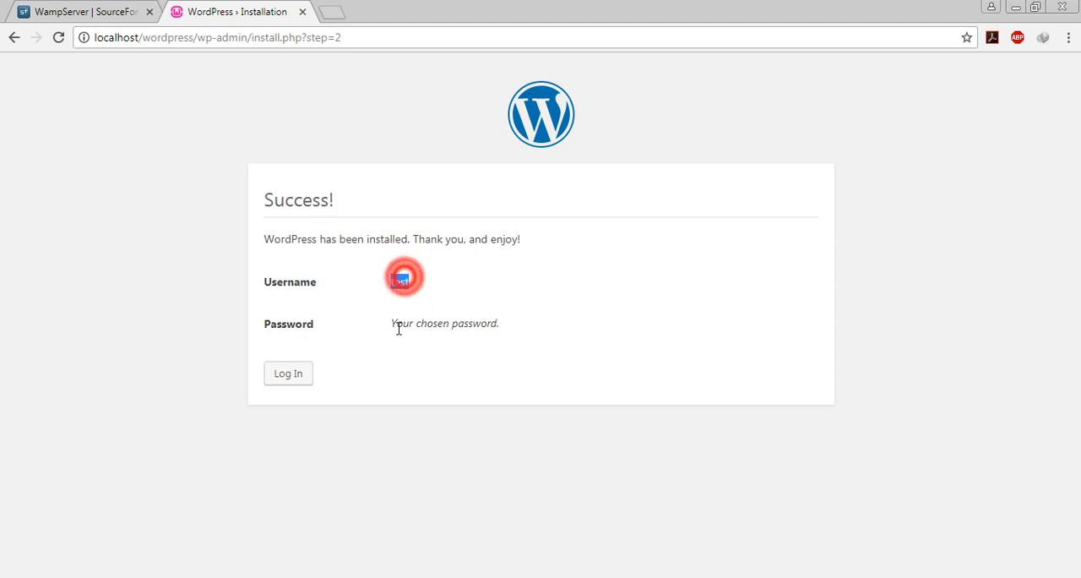
{"action": "left_click", "coordinate": [398, 328]}
{"action": "left_click_drag", "start_coordinate": [412, 325], "coordinate": [598, 340]}
{"action": "left_click", "coordinate": [598, 341]}
{"action": "left_click", "coordinate": [291, 377]}
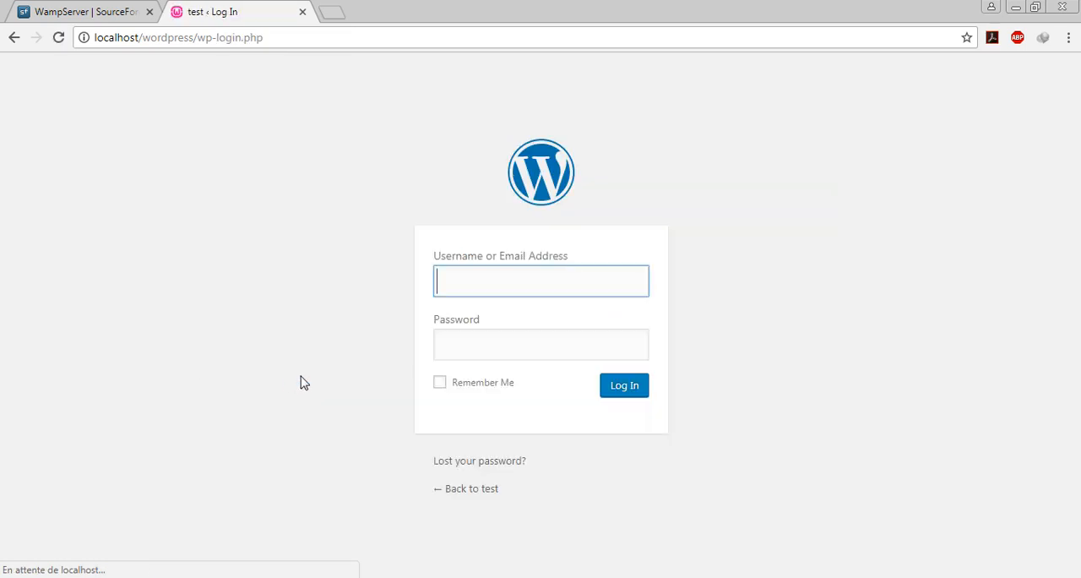
- Log in to the WordPress admin with the username test and the account password
{"action": "left_click", "coordinate": [509, 289]}
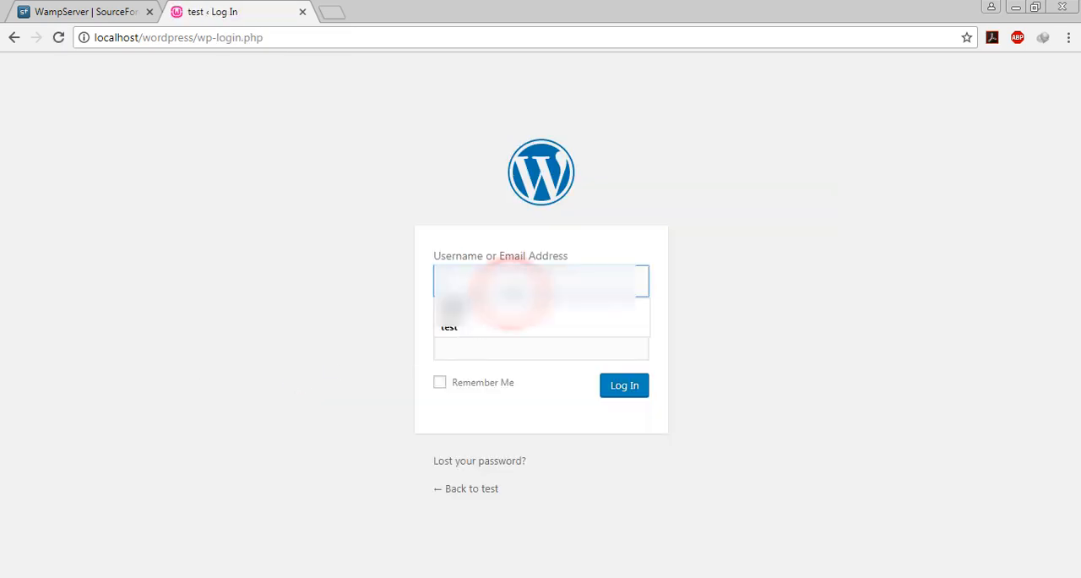
{"action": "left_click", "coordinate": [503, 333]}
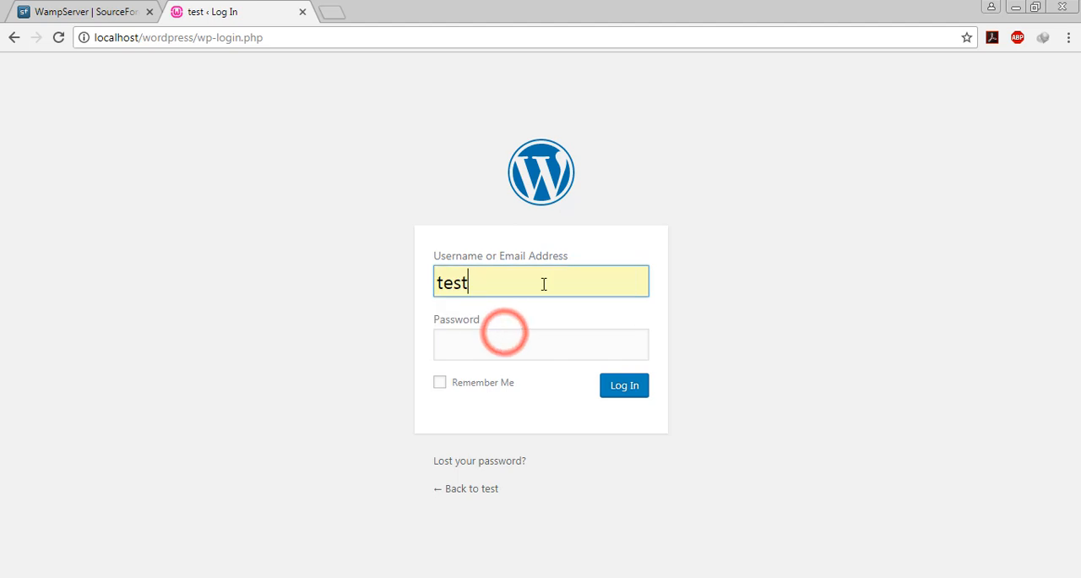
{"action": "left_click", "coordinate": [495, 281]}
{"action": "left_click", "coordinate": [509, 338]}
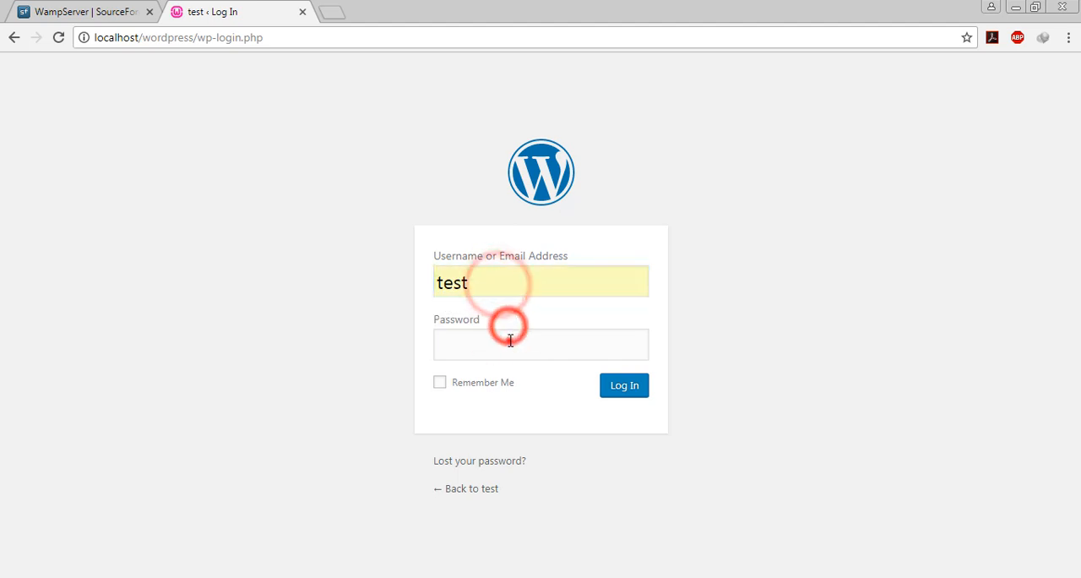
{"action": "type", "text": "t"}
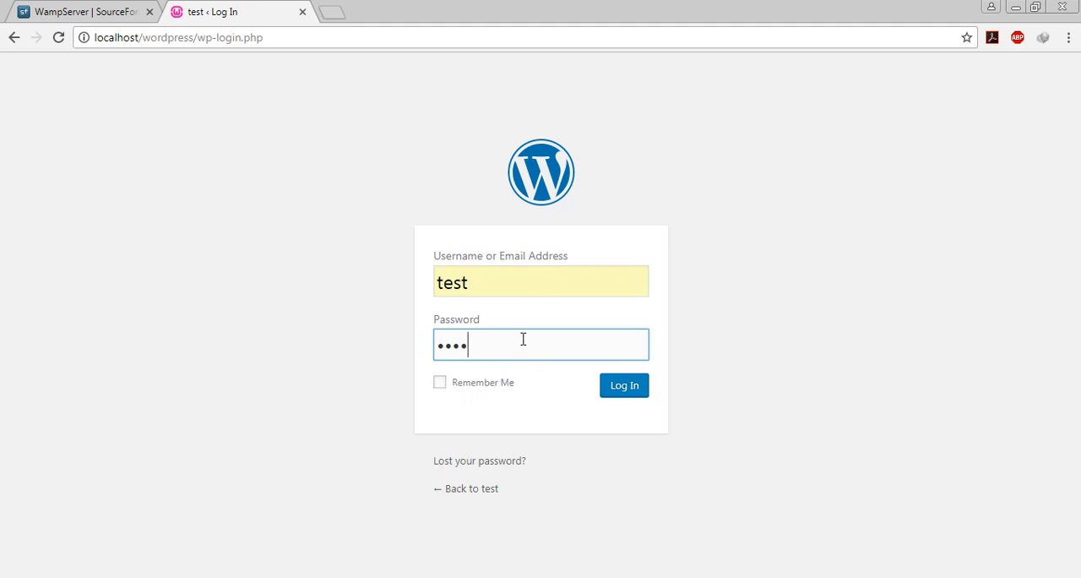
{"action": "left_click", "coordinate": [628, 395]}
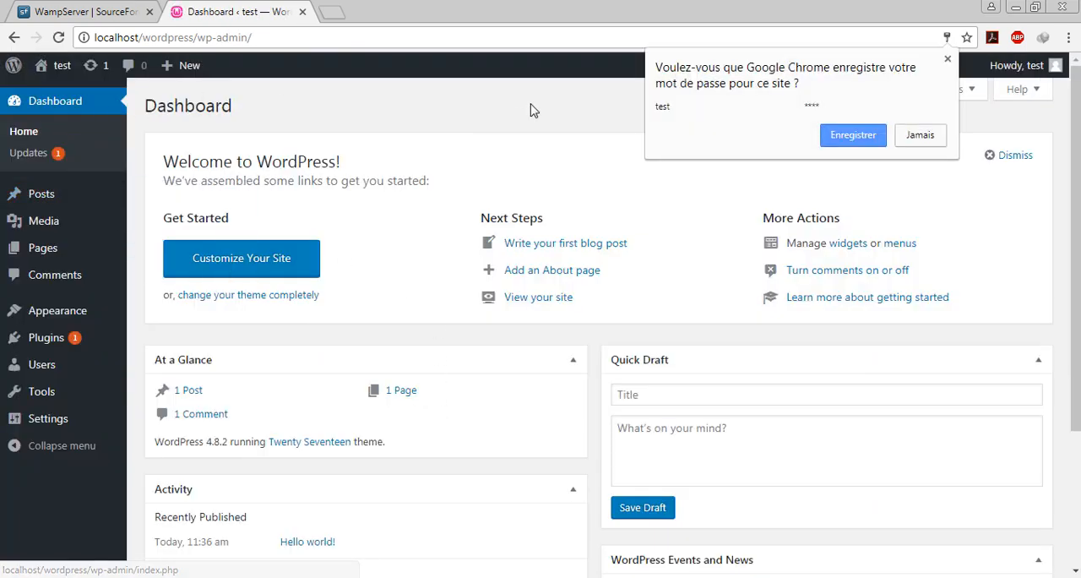
{"action": "left_click", "coordinate": [532, 104]}
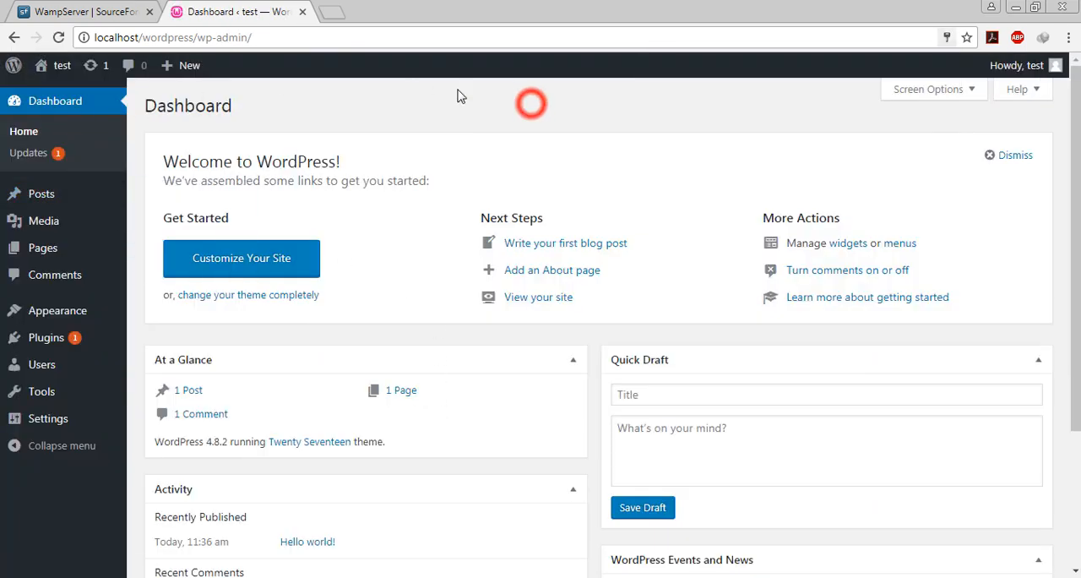
- Look over the dashboard widgets and admin menu entries, collapsing the menu and expanding it again
{"action": "scroll", "coordinate": [583, 270], "scroll_direction": "down", "scroll_amount": 3}
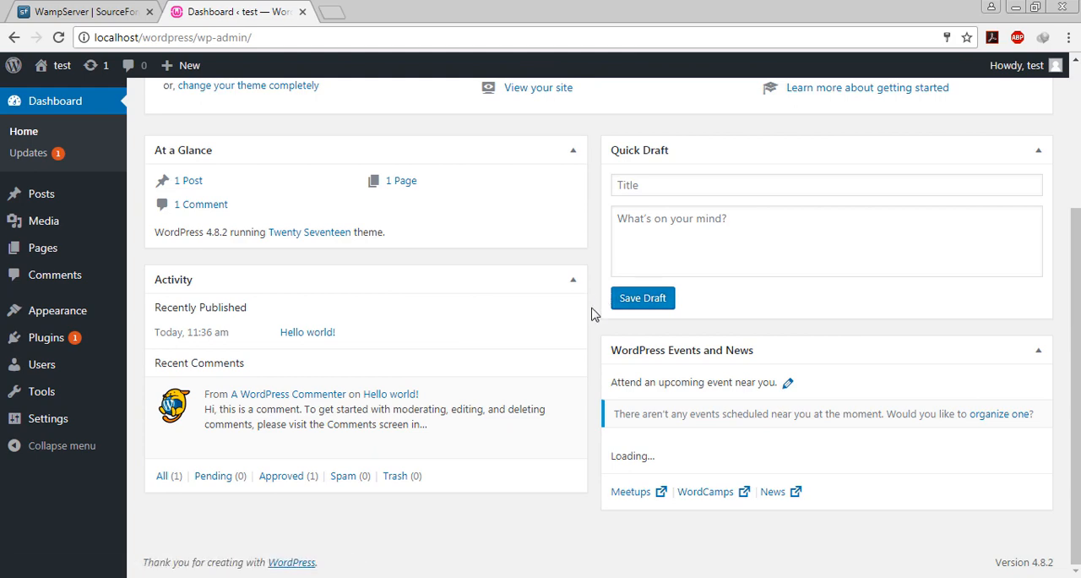
{"action": "scroll", "coordinate": [590, 337], "scroll_direction": "up", "scroll_amount": 3}
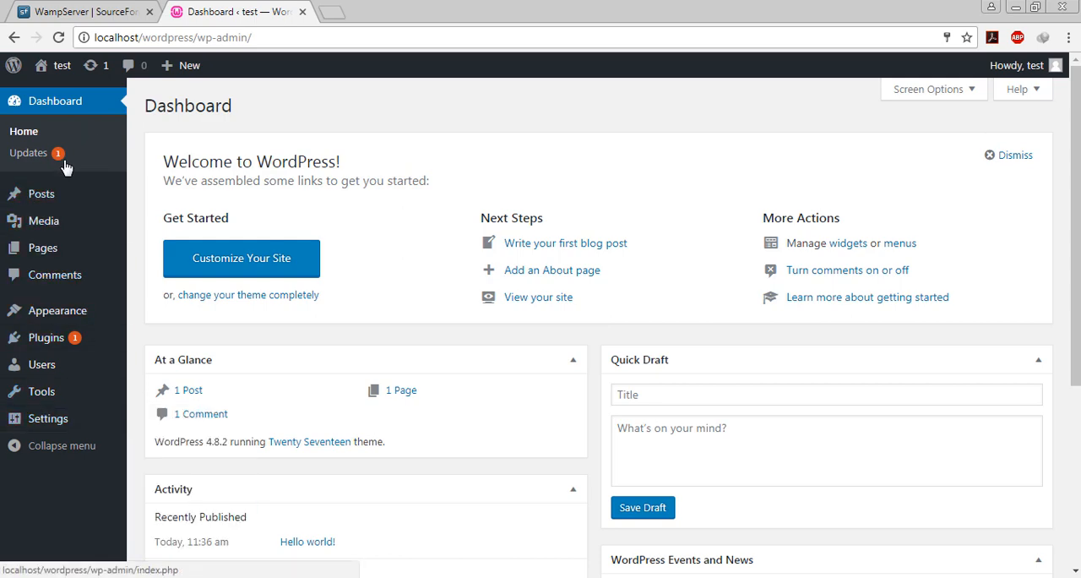
{"action": "scroll", "coordinate": [546, 292], "scroll_direction": "down", "scroll_amount": 3}
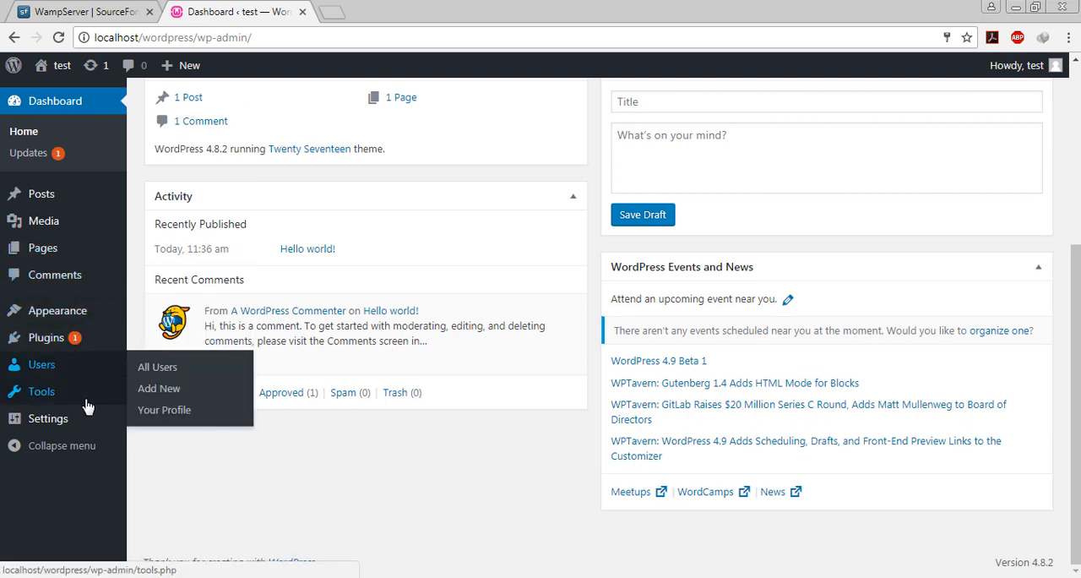
{"action": "left_click", "coordinate": [97, 454]}
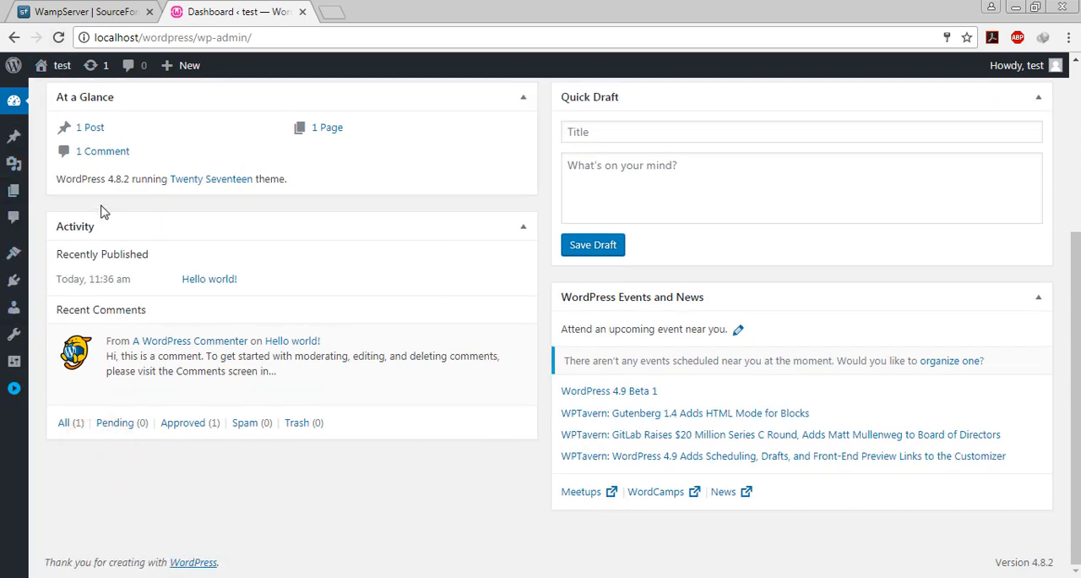
{"action": "left_click", "coordinate": [19, 402]}
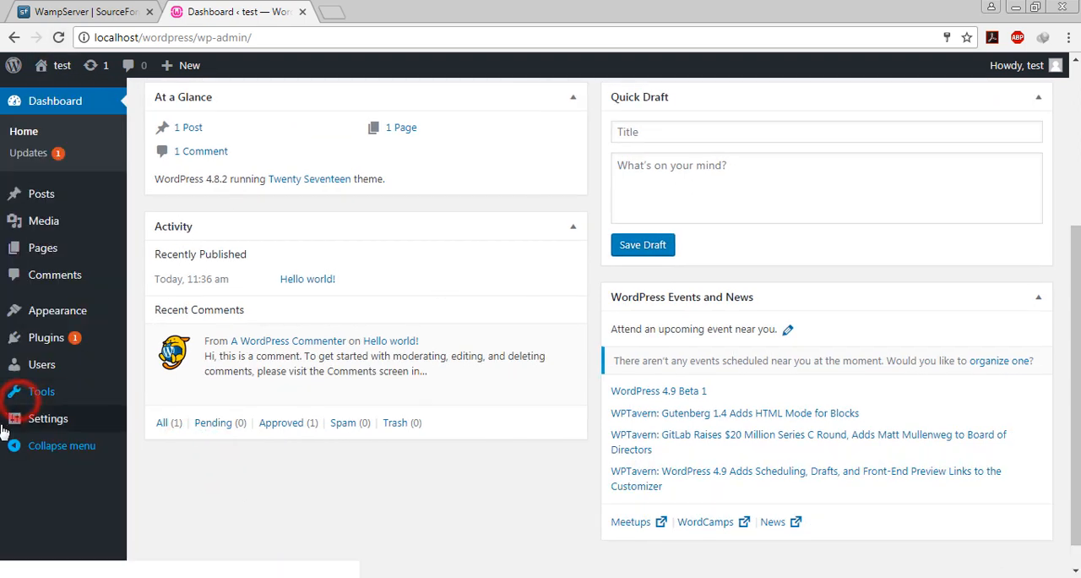
{"action": "mouse_move", "coordinate": [71, 324]}
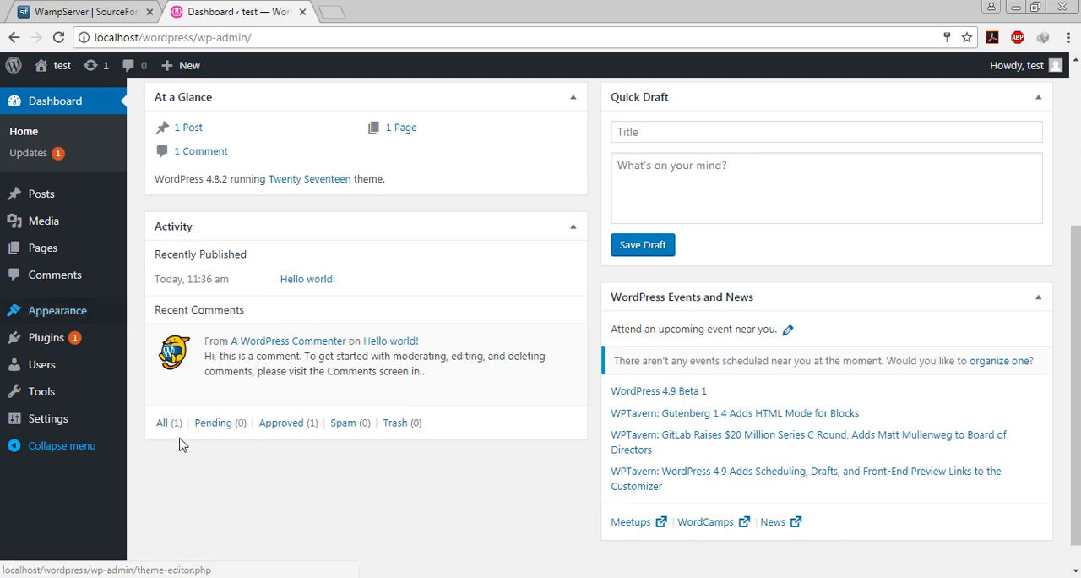
- Open the WordPress Updates page and examine the core, plugin and theme update sections
{"action": "left_click", "coordinate": [37, 161]}
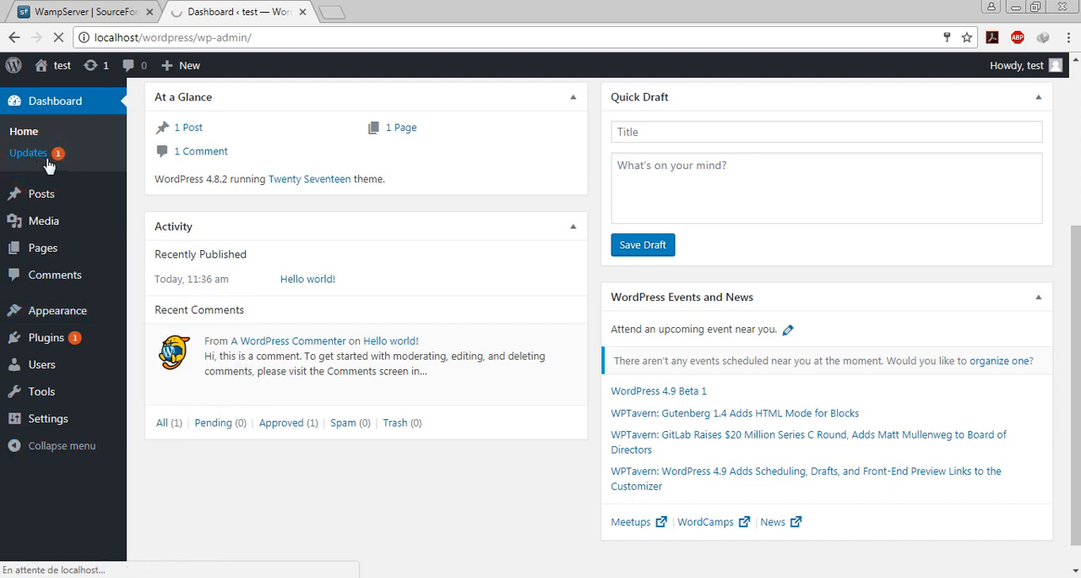
{"action": "scroll", "coordinate": [360, 222], "scroll_direction": "down", "scroll_amount": 1}
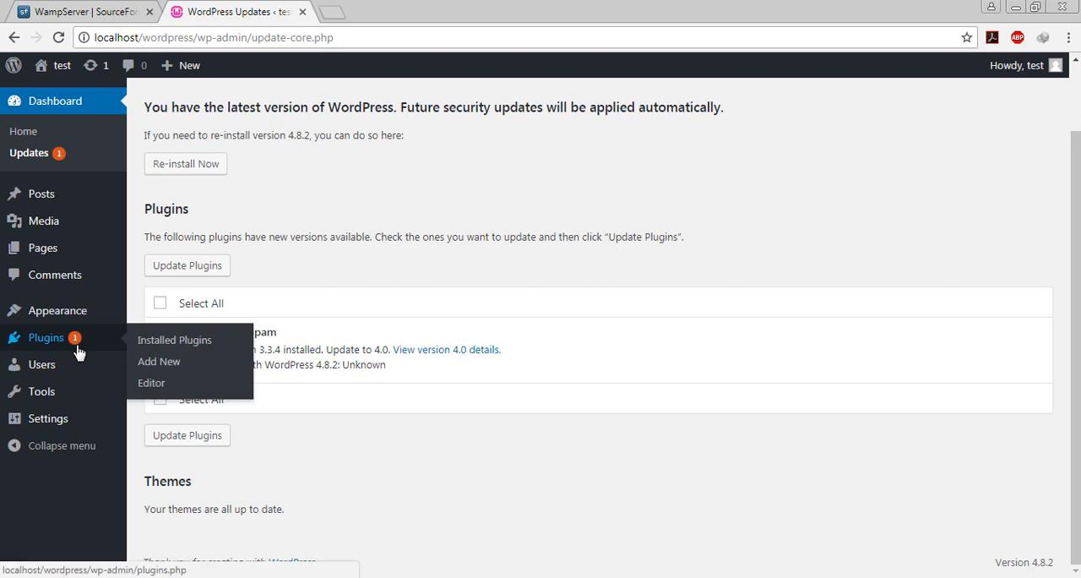
{"action": "left_click", "coordinate": [466, 305]}
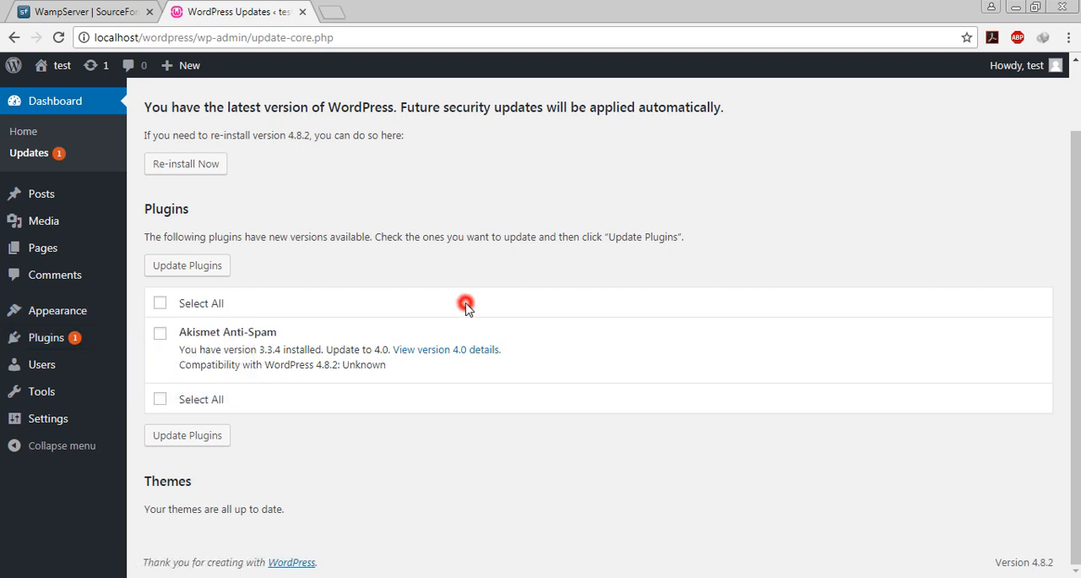
{"action": "left_click_drag", "start_coordinate": [152, 210], "coordinate": [196, 218]}
{"action": "left_click", "coordinate": [195, 216]}
{"action": "scroll", "coordinate": [346, 213], "scroll_direction": "up", "scroll_amount": 1}
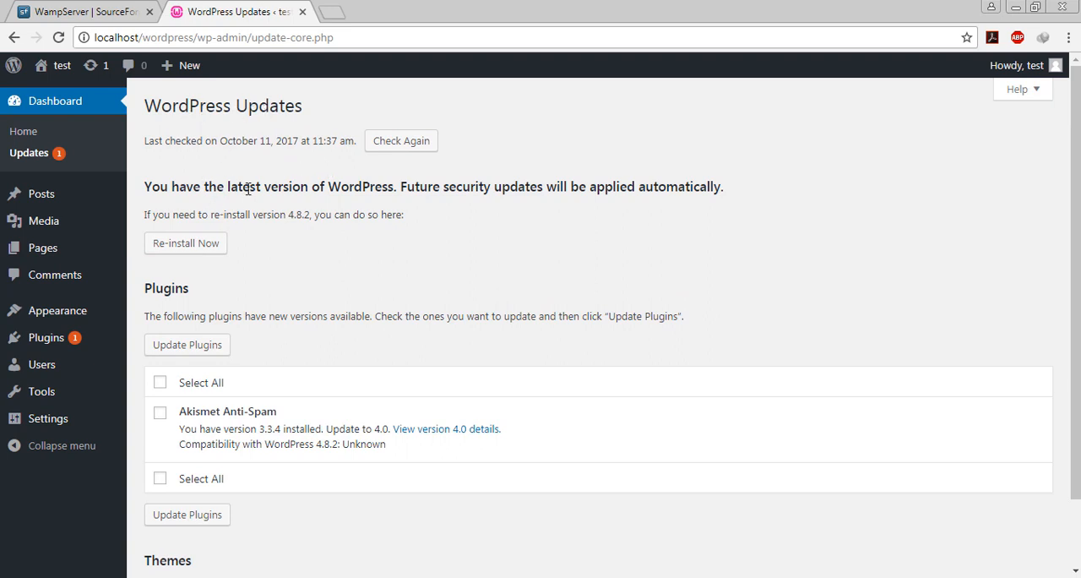
{"action": "left_click", "coordinate": [482, 238]}
{"action": "scroll", "coordinate": [297, 239], "scroll_direction": "down", "scroll_amount": 2}
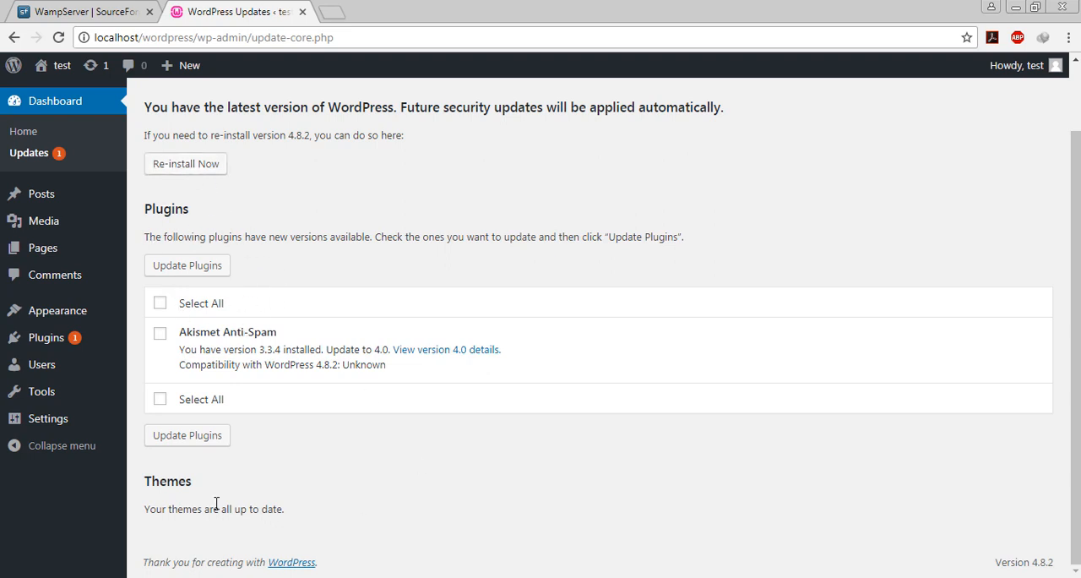
- Select Akismet Anti-Spam and Hello Dolly in the installed plugins list and bulk delete both plugins
{"action": "left_click", "coordinate": [67, 338]}
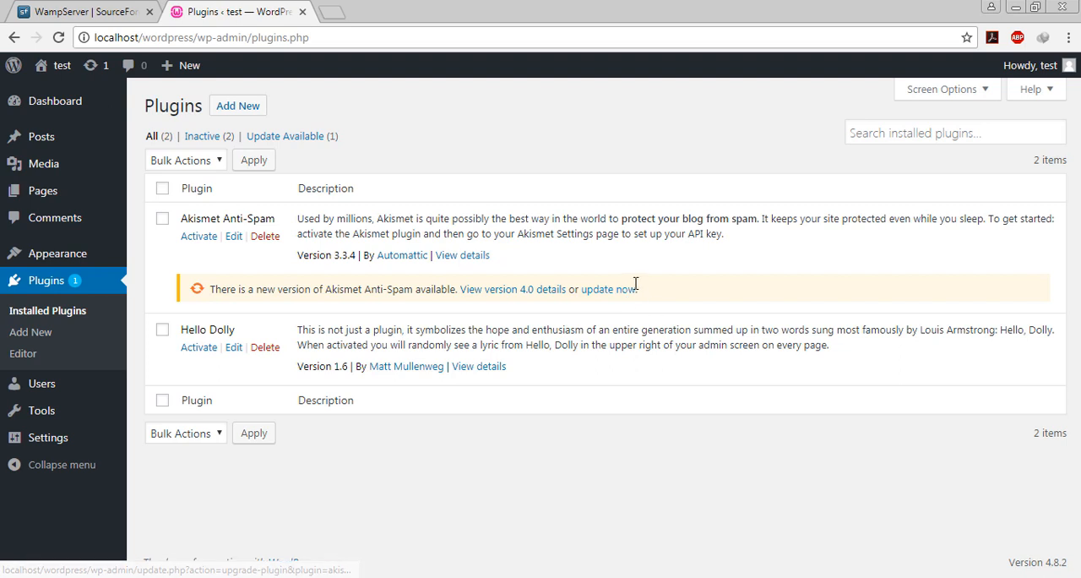
{"action": "left_click", "coordinate": [162, 218]}
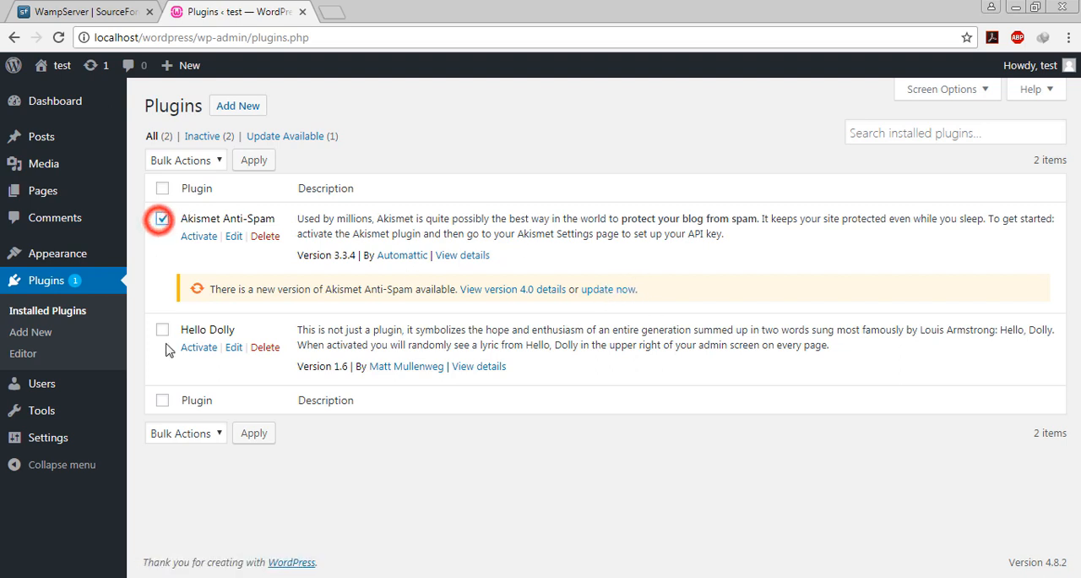
{"action": "left_click", "coordinate": [162, 330]}
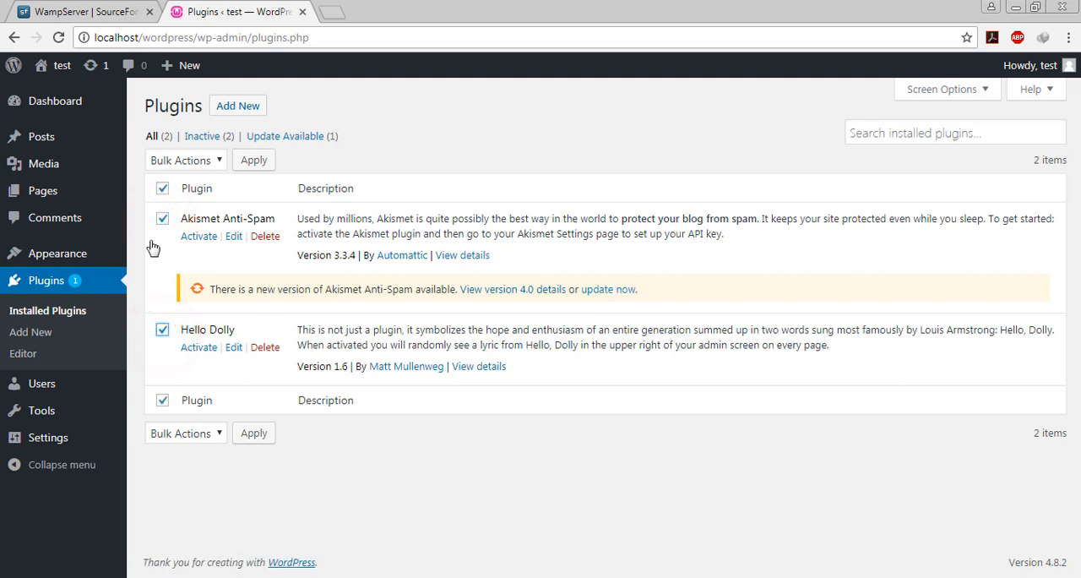
{"action": "left_click", "coordinate": [194, 161]}
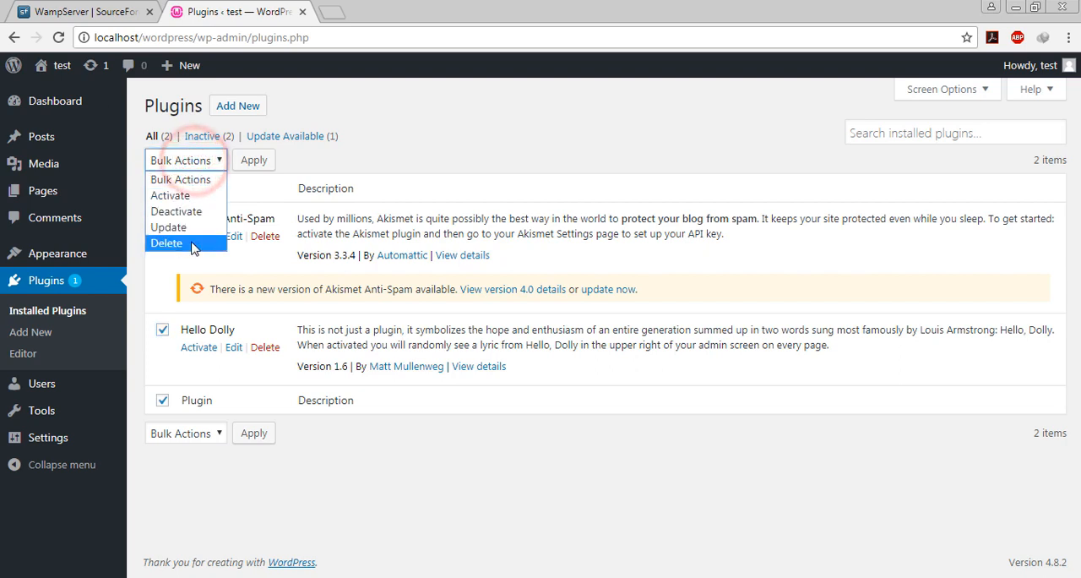
{"action": "left_click", "coordinate": [341, 171]}
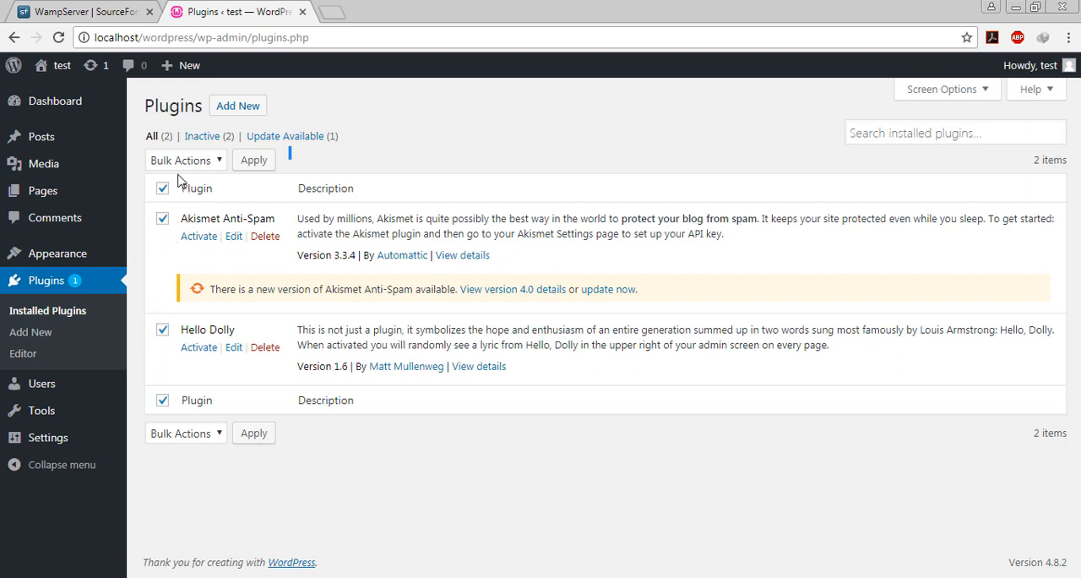
{"action": "left_click", "coordinate": [203, 438]}
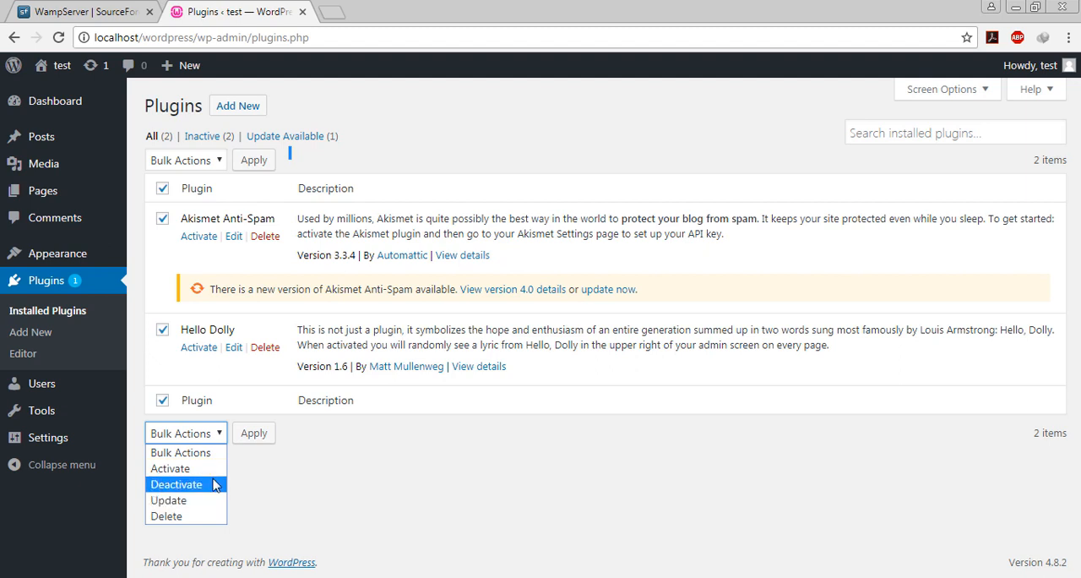
{"action": "left_click", "coordinate": [199, 512]}
{"action": "left_click", "coordinate": [255, 437]}
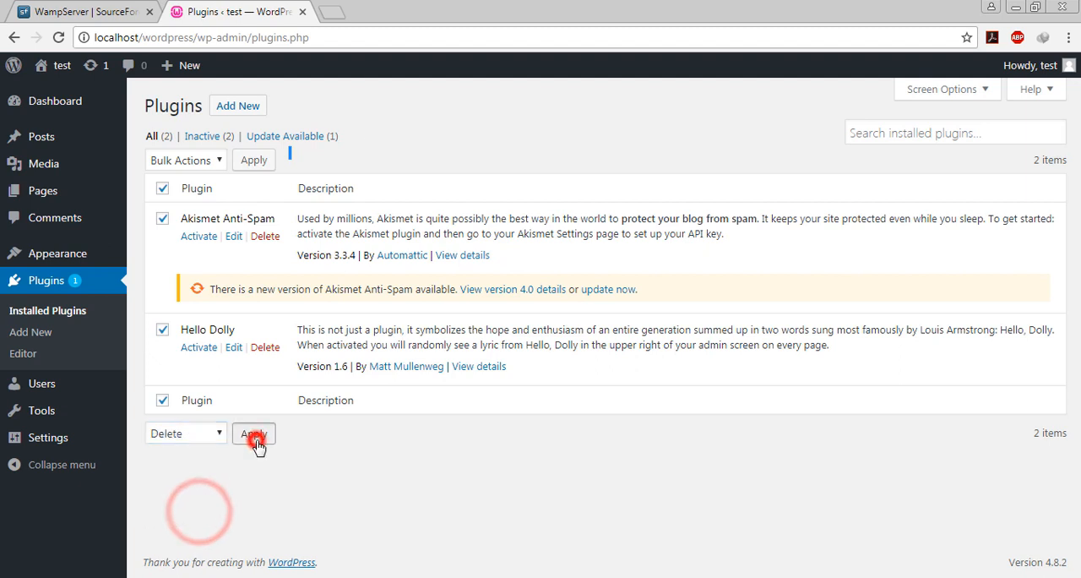
{"action": "left_click", "coordinate": [613, 123]}
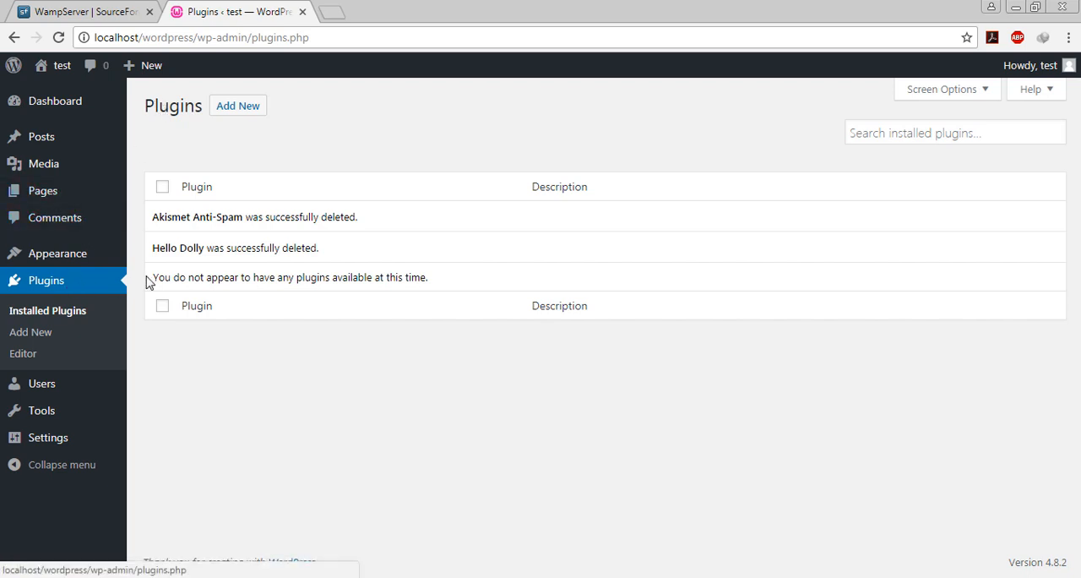
- Look through the featured plugins available to add and install BuddyPress
{"action": "left_click", "coordinate": [233, 118]}
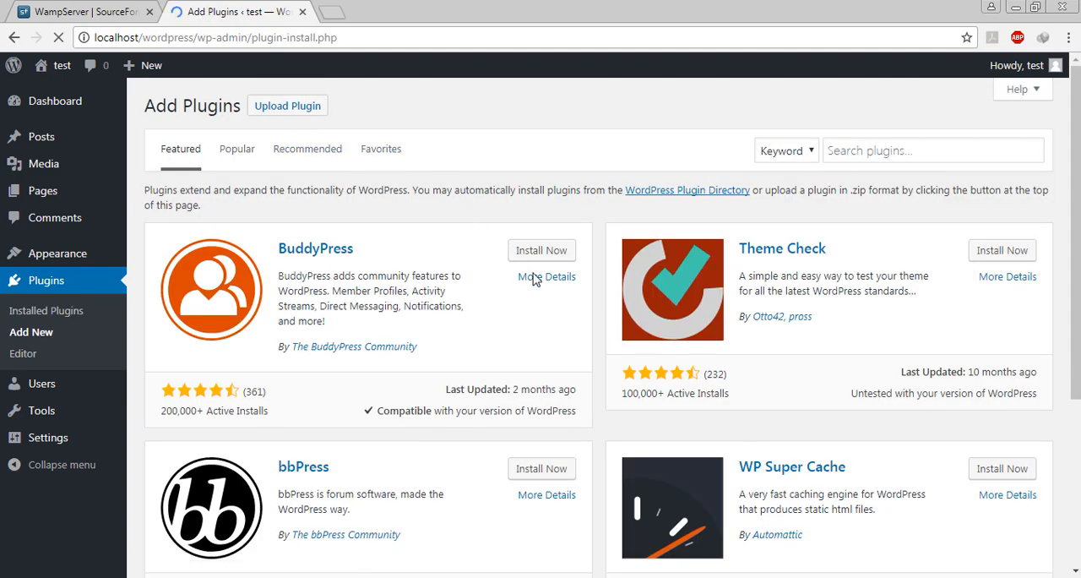
{"action": "scroll", "coordinate": [586, 290], "scroll_direction": "down", "scroll_amount": 6}
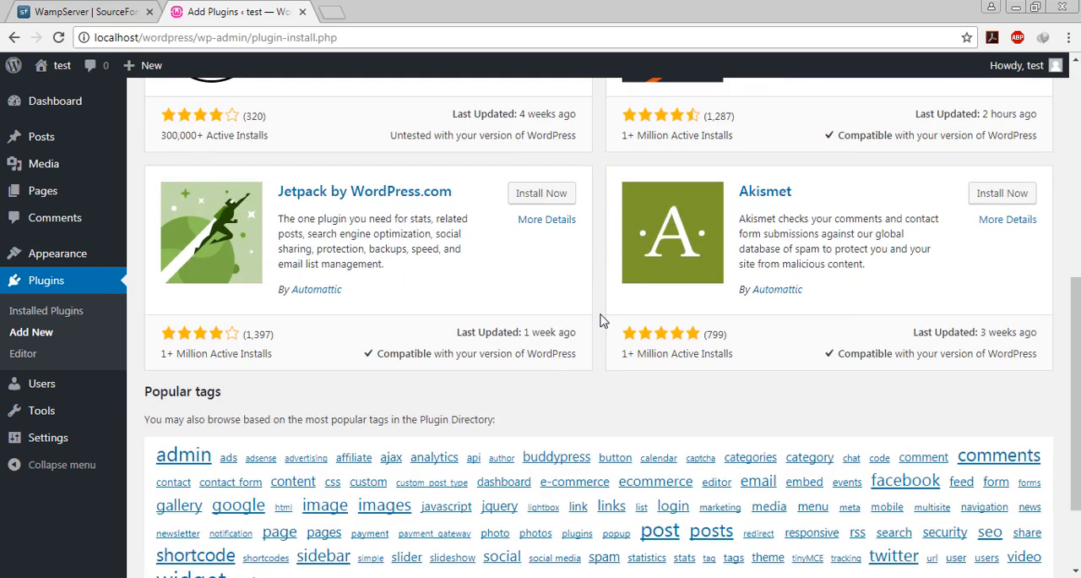
{"action": "scroll", "coordinate": [601, 321], "scroll_direction": "down", "scroll_amount": 2}
{"action": "scroll", "coordinate": [603, 327], "scroll_direction": "up", "scroll_amount": 8}
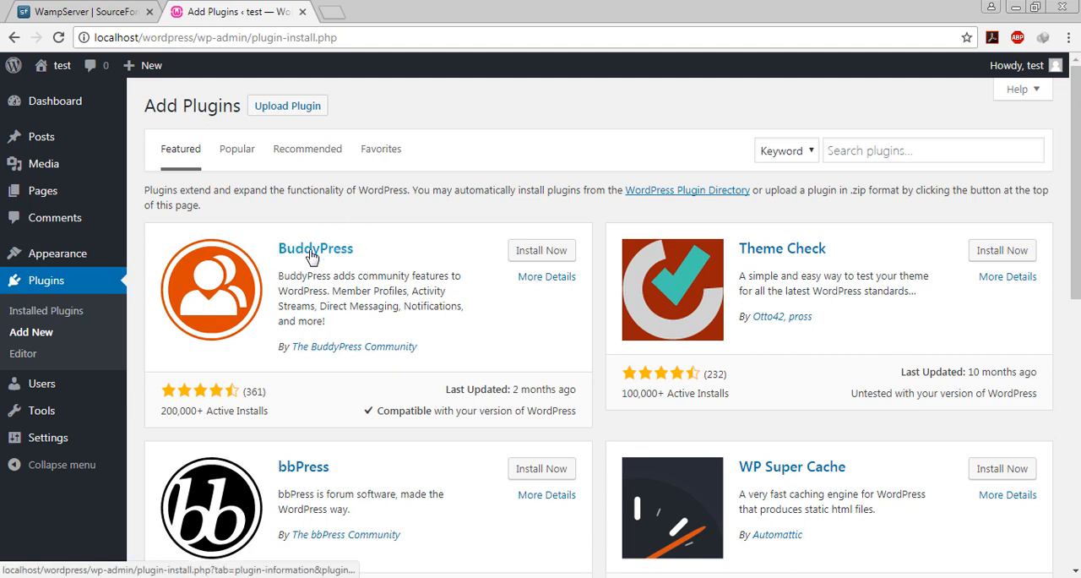
{"action": "left_click", "coordinate": [528, 250]}
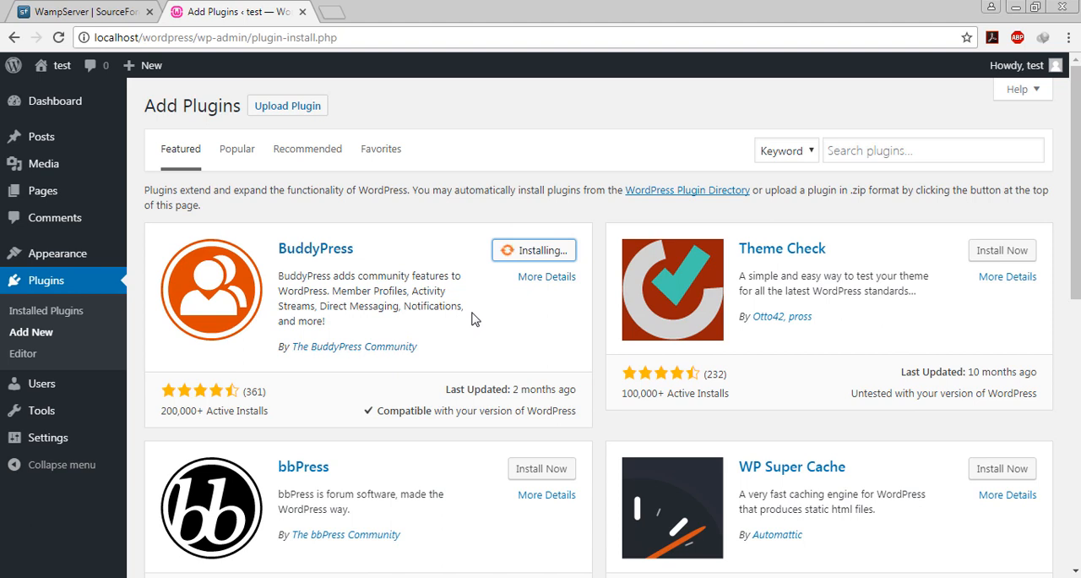
- Open wordpress.org in a new browser tab and go to its Plugins directory
{"action": "left_click", "coordinate": [357, 39]}
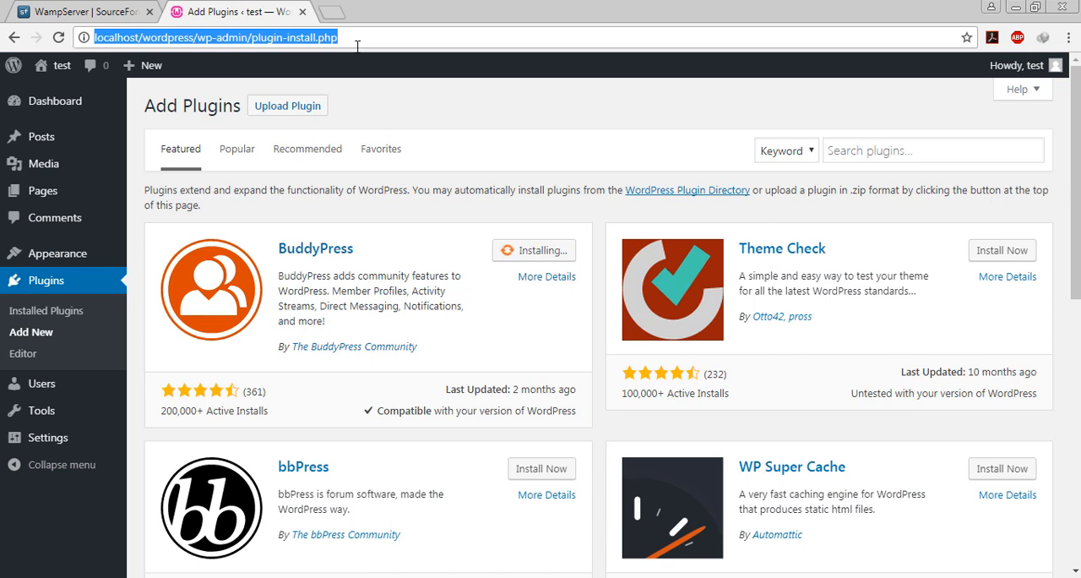
{"action": "type", "text": "word"}
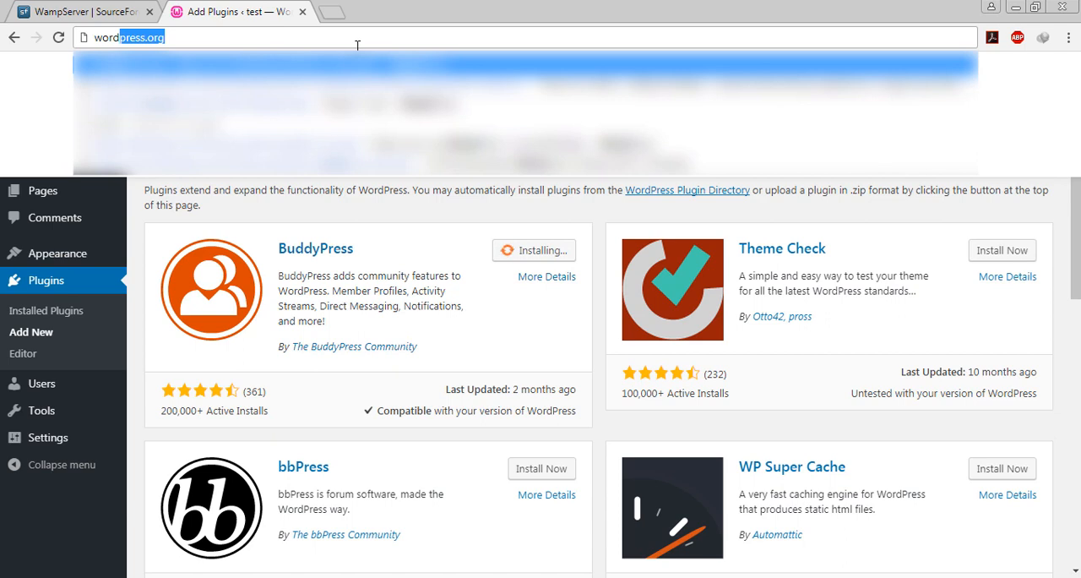
{"action": "key", "text": "alt+Return"}
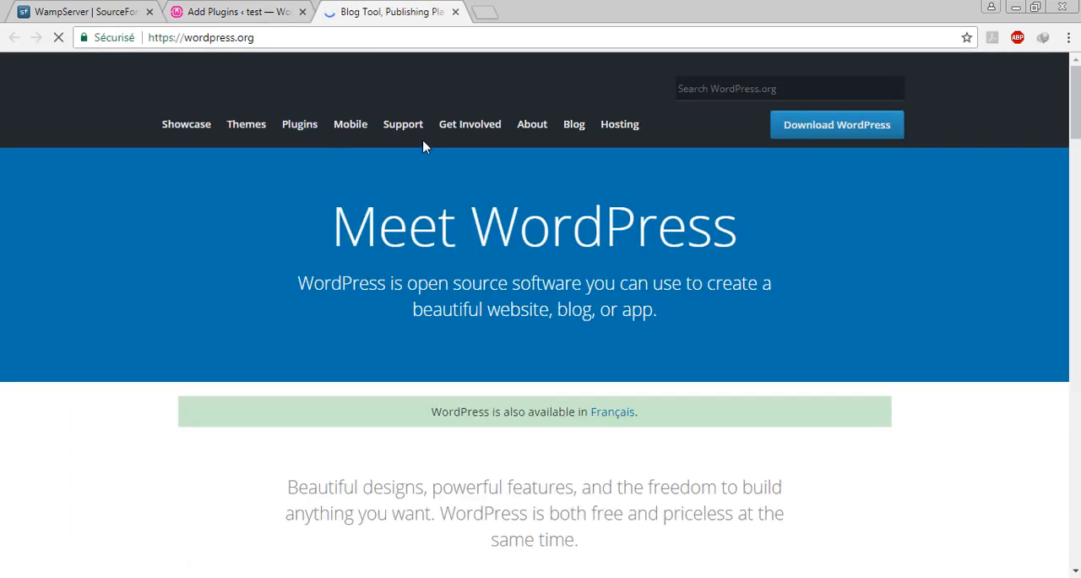
{"action": "left_click", "coordinate": [299, 125]}
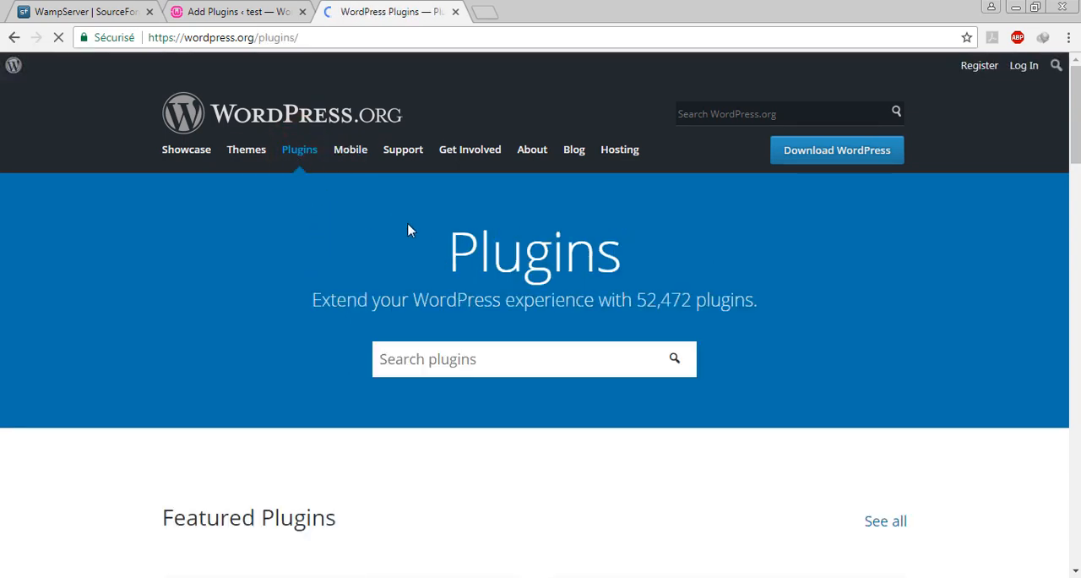
- Examine the plugin search box and the Featured, Popular and Beta Plugins sections of the directory
{"action": "scroll", "coordinate": [456, 262], "scroll_direction": "down", "scroll_amount": 2}
{"action": "left_click", "coordinate": [466, 201]}
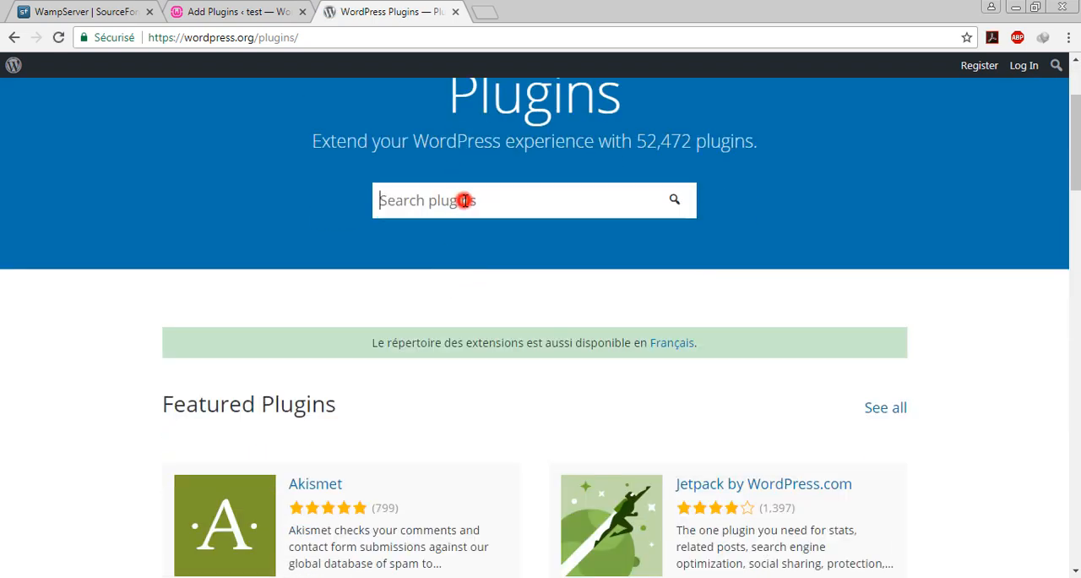
{"action": "left_click", "coordinate": [541, 282]}
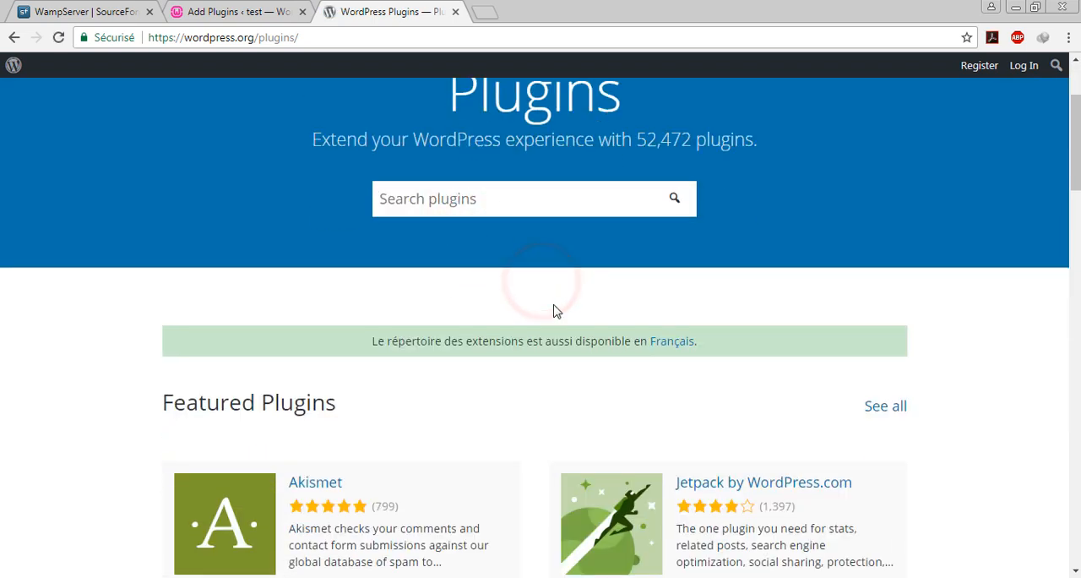
{"action": "scroll", "coordinate": [552, 309], "scroll_direction": "down", "scroll_amount": 2}
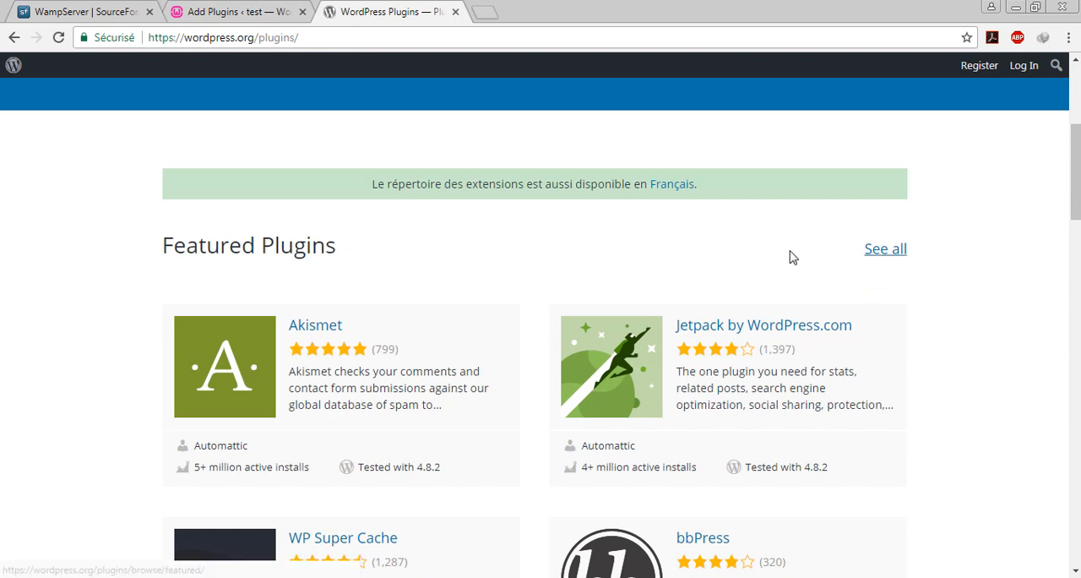
{"action": "scroll", "coordinate": [525, 303], "scroll_direction": "down", "scroll_amount": 2}
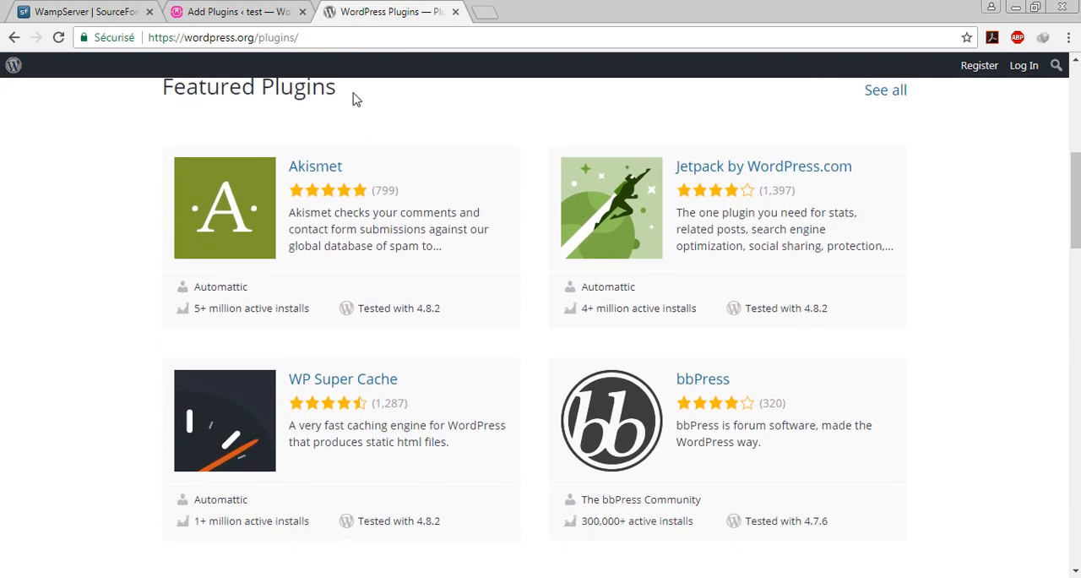
{"action": "scroll", "coordinate": [415, 138], "scroll_direction": "down", "scroll_amount": 6}
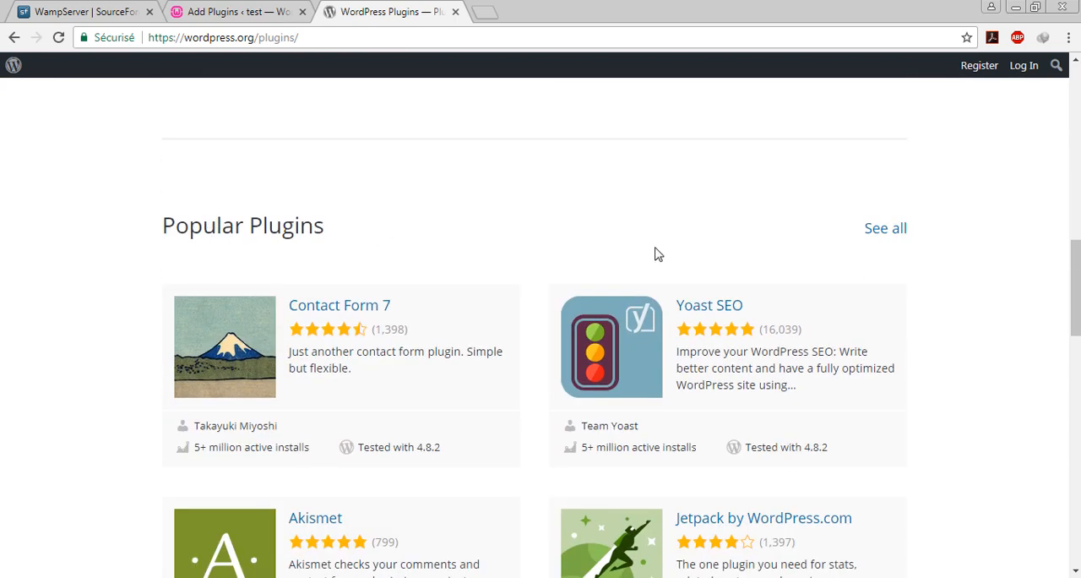
{"action": "scroll", "coordinate": [465, 345], "scroll_direction": "down", "scroll_amount": 7}
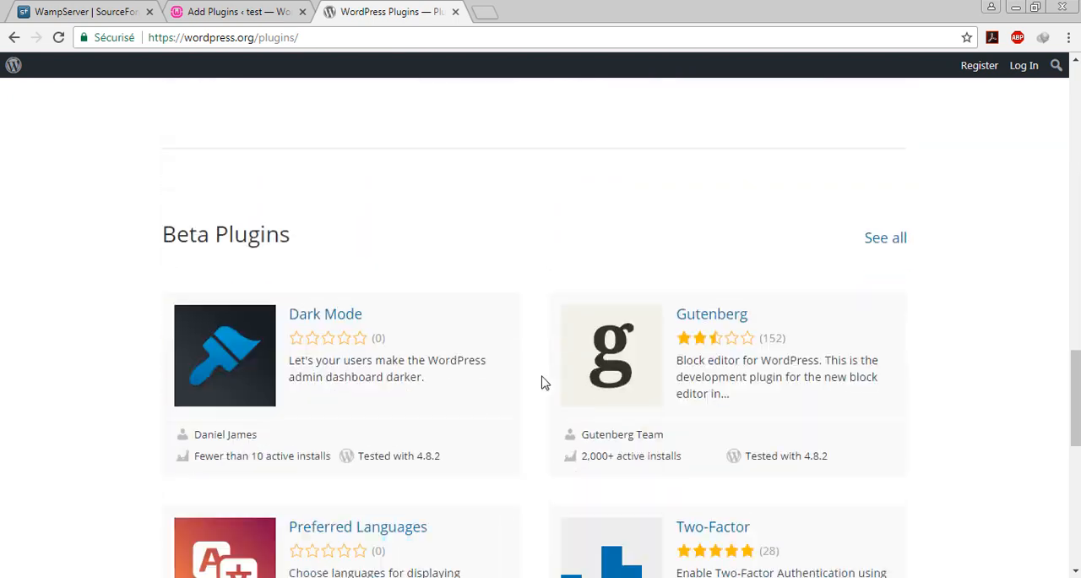
{"action": "scroll", "coordinate": [544, 382], "scroll_direction": "down", "scroll_amount": 1}
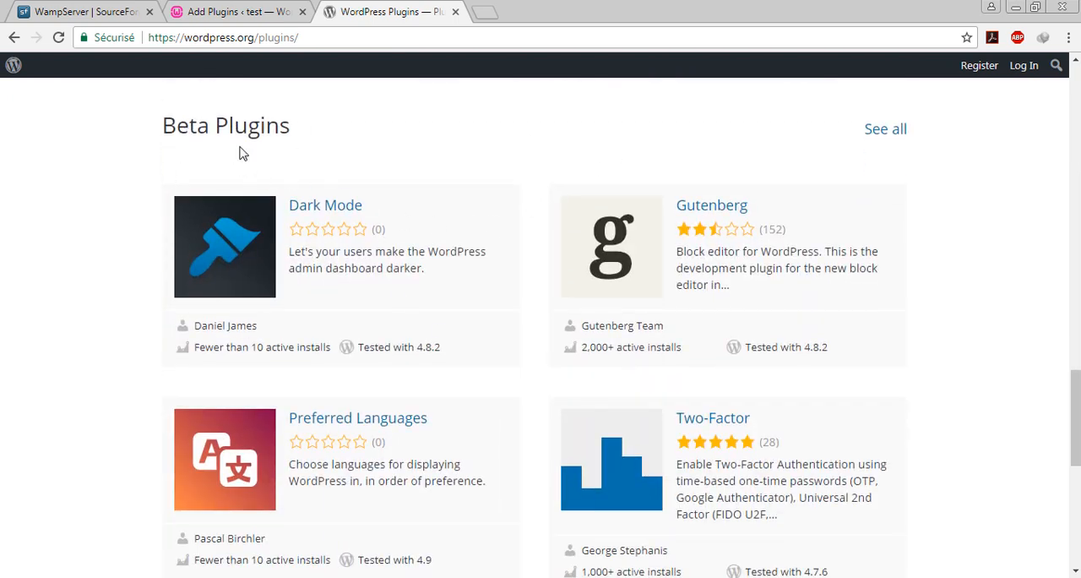
{"action": "scroll", "coordinate": [415, 185], "scroll_direction": "down", "scroll_amount": 5}
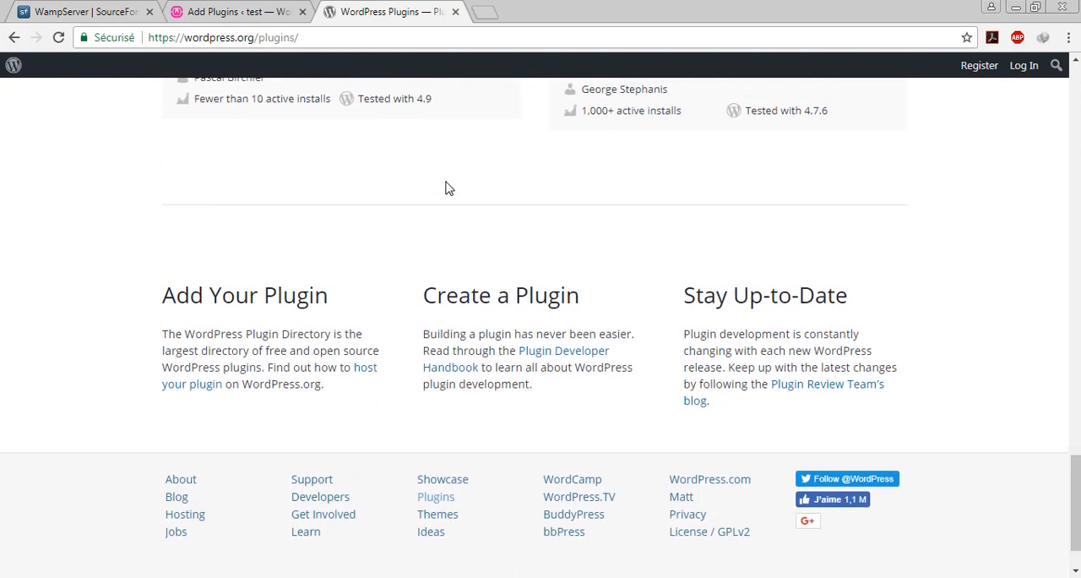
{"action": "scroll", "coordinate": [253, 211], "scroll_direction": "up", "scroll_amount": 5}
{"action": "scroll", "coordinate": [377, 205], "scroll_direction": "up", "scroll_amount": 8}
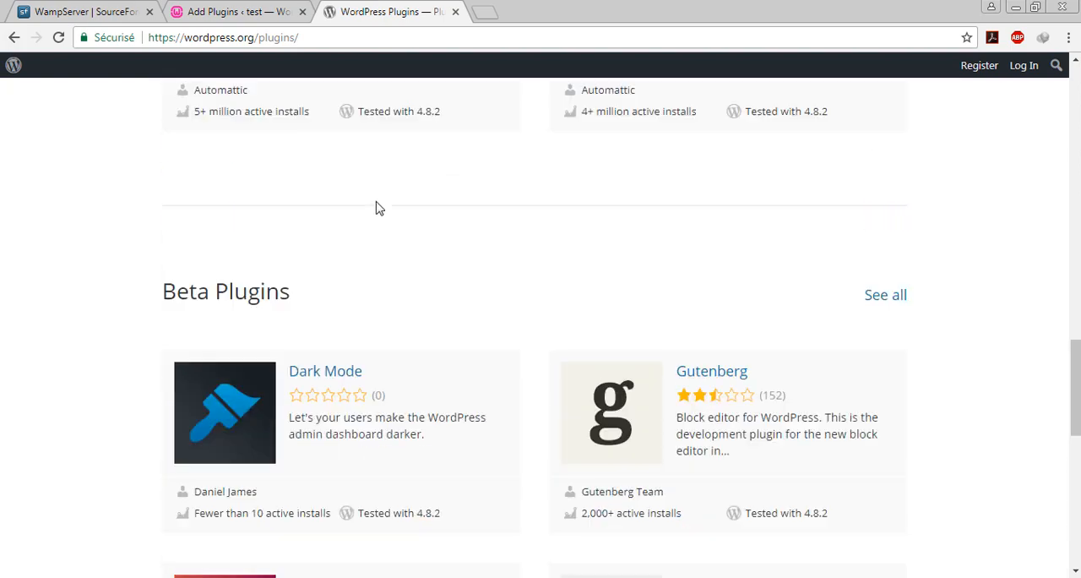
{"action": "scroll", "coordinate": [418, 209], "scroll_direction": "down", "scroll_amount": 4}
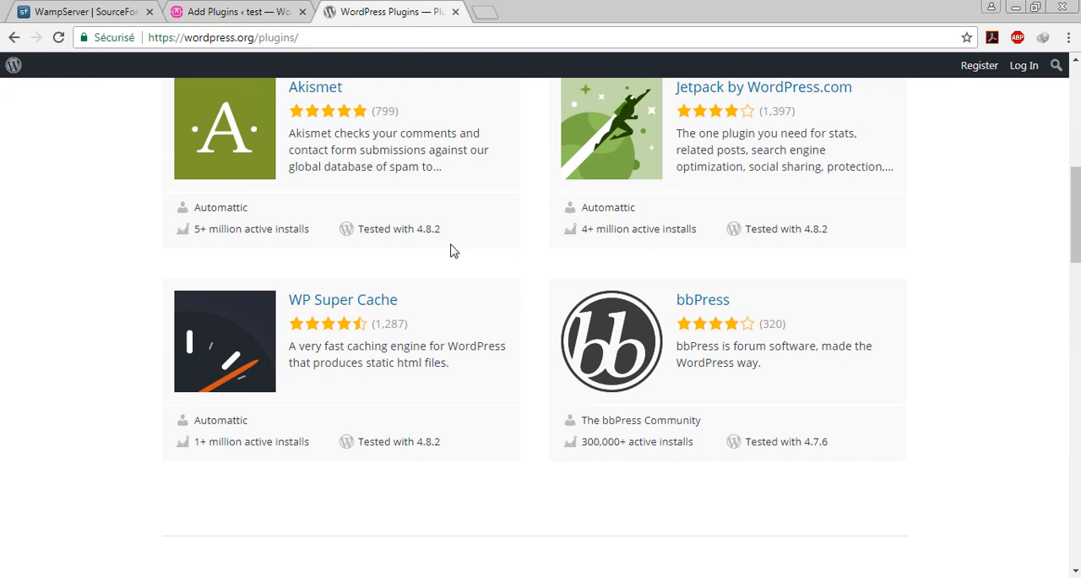
{"action": "scroll", "coordinate": [554, 240], "scroll_direction": "up", "scroll_amount": 2}
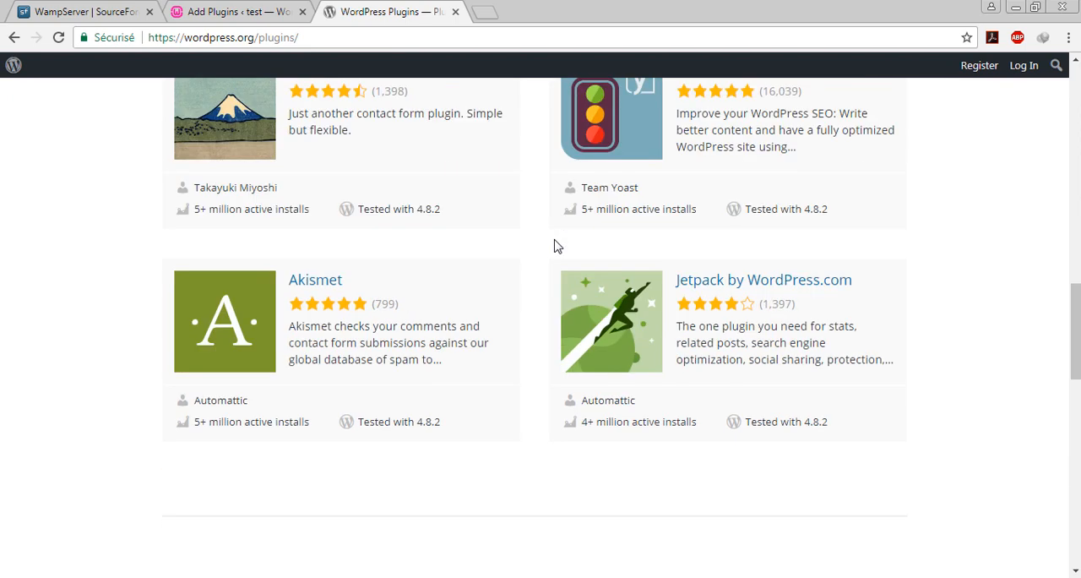
{"action": "scroll", "coordinate": [707, 181], "scroll_direction": "down", "scroll_amount": 2}
{"action": "scroll", "coordinate": [768, 217], "scroll_direction": "up", "scroll_amount": 5}
- View the full list of featured plugins in a separate browser tab, then close that tab
{"action": "middle_click", "coordinate": [885, 331]}
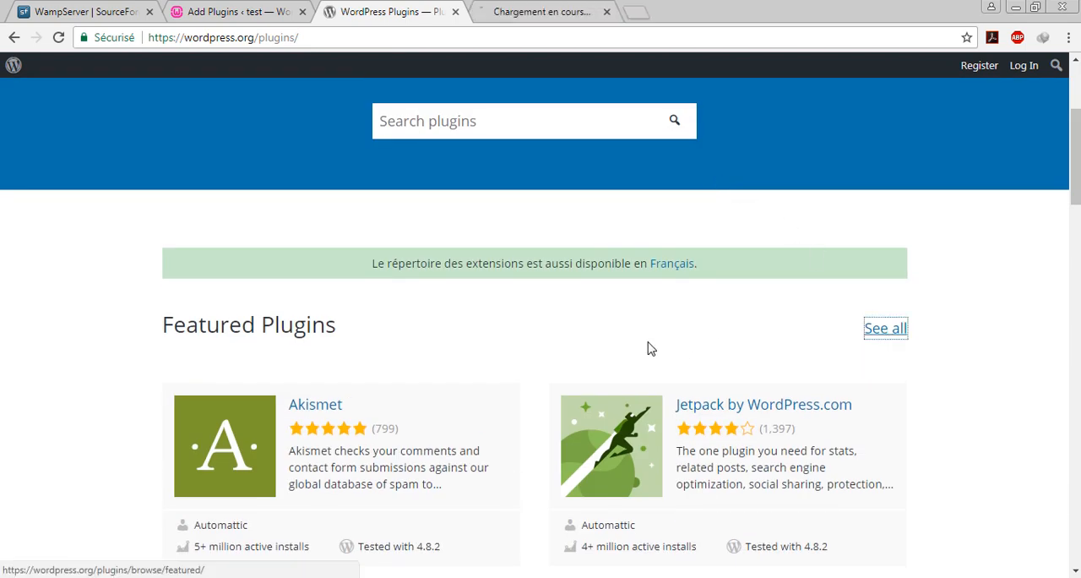
{"action": "scroll", "coordinate": [625, 346], "scroll_direction": "down", "scroll_amount": 2}
{"action": "left_click", "coordinate": [553, 11]}
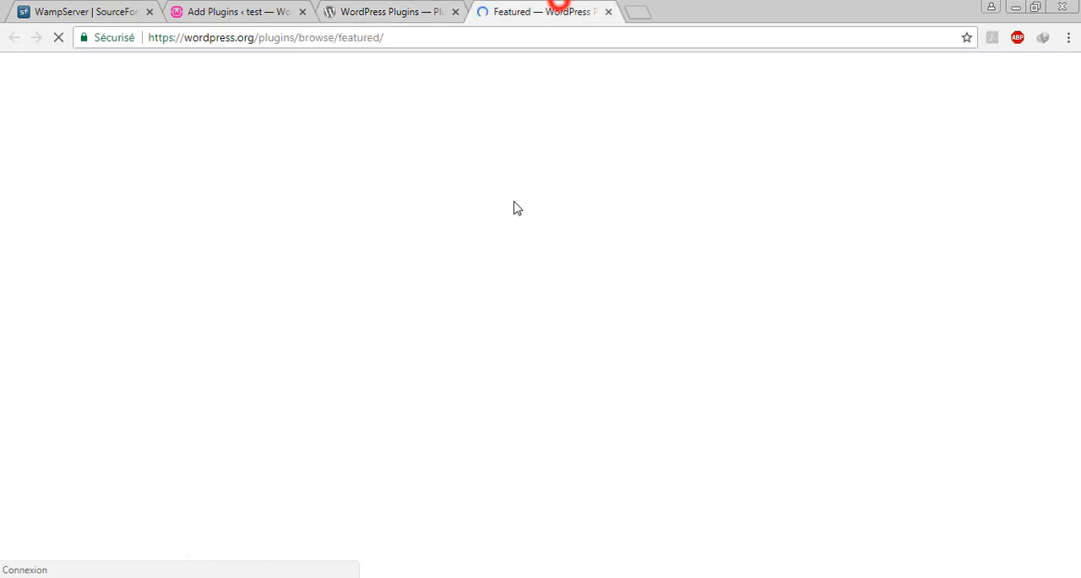
{"action": "scroll", "coordinate": [444, 241], "scroll_direction": "down", "scroll_amount": 9}
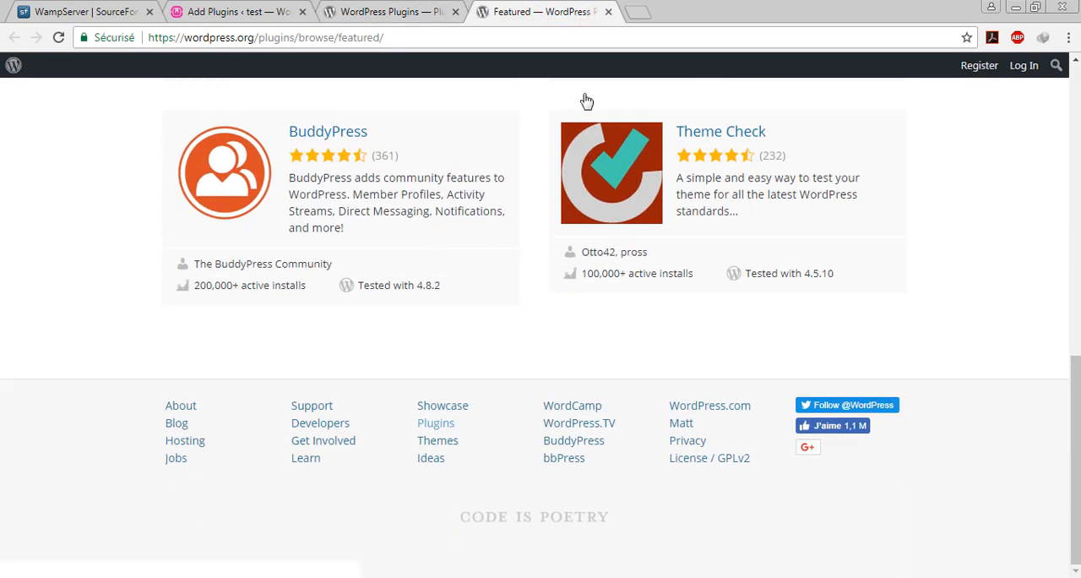
{"action": "middle_click", "coordinate": [562, 10]}
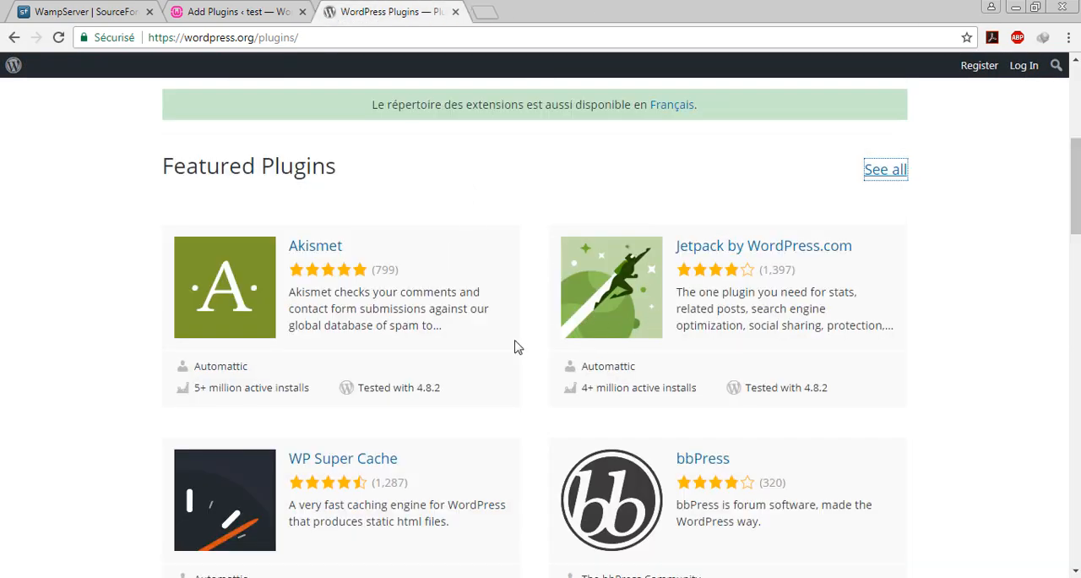
- Open the bbPress plugin page from the featured plugins and read its description and version details
{"action": "scroll", "coordinate": [544, 293], "scroll_direction": "down", "scroll_amount": 1}
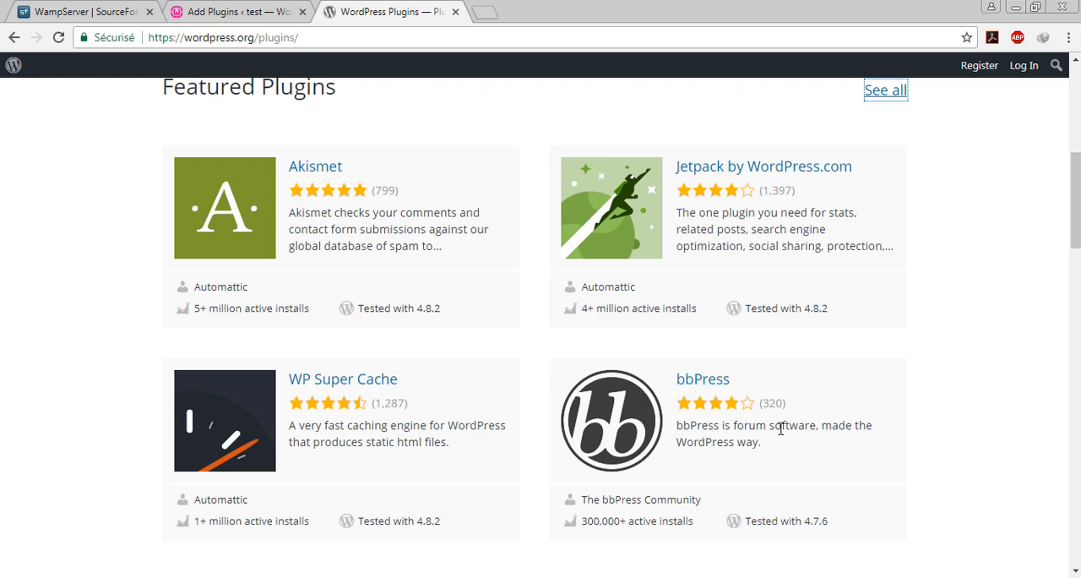
{"action": "left_click", "coordinate": [706, 380]}
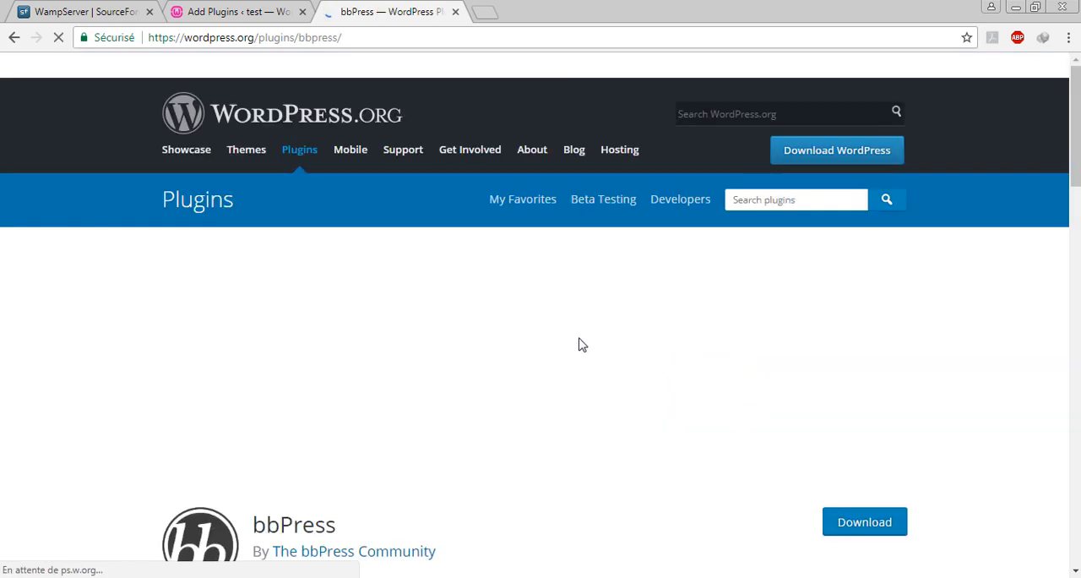
{"action": "scroll", "coordinate": [497, 360], "scroll_direction": "down", "scroll_amount": 2}
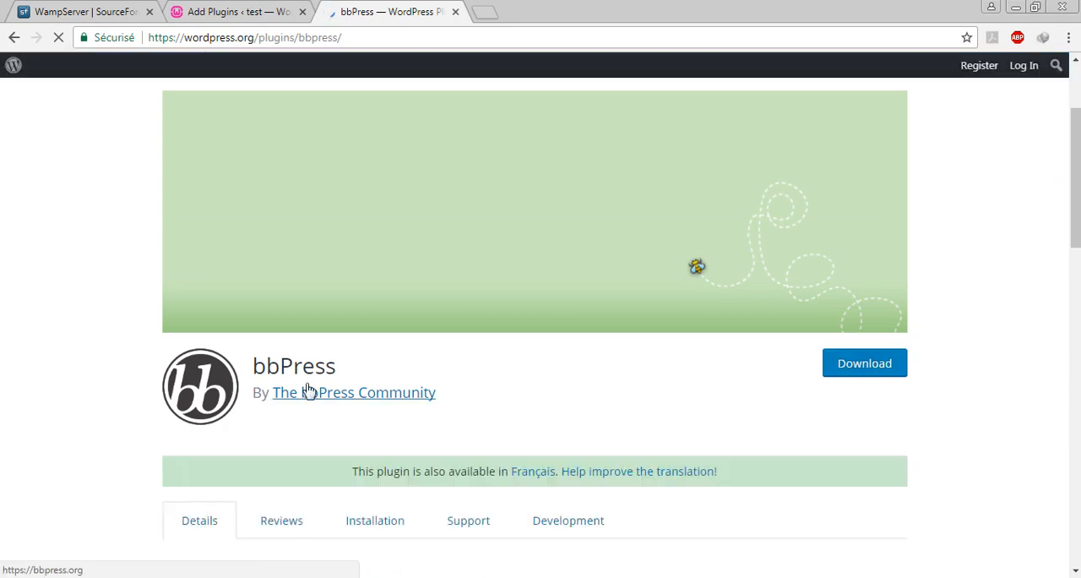
{"action": "scroll", "coordinate": [495, 384], "scroll_direction": "down", "scroll_amount": 3}
{"action": "scroll", "coordinate": [254, 367], "scroll_direction": "down", "scroll_amount": 1}
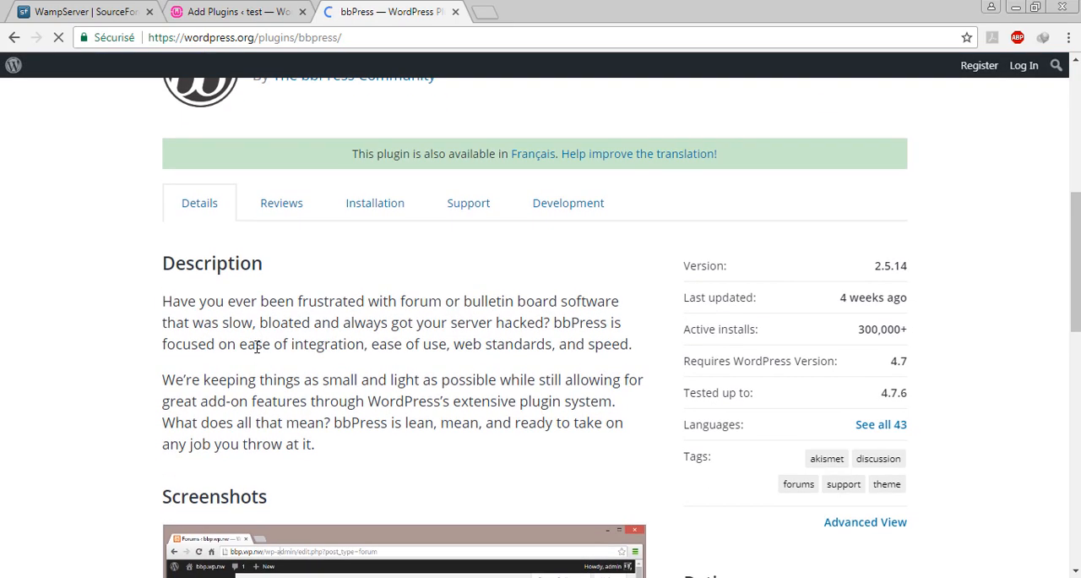
- Look through the bbPress plugin page's screenshots, ratings, FAQ and contributors sections
{"action": "scroll", "coordinate": [369, 441], "scroll_direction": "down", "scroll_amount": 8}
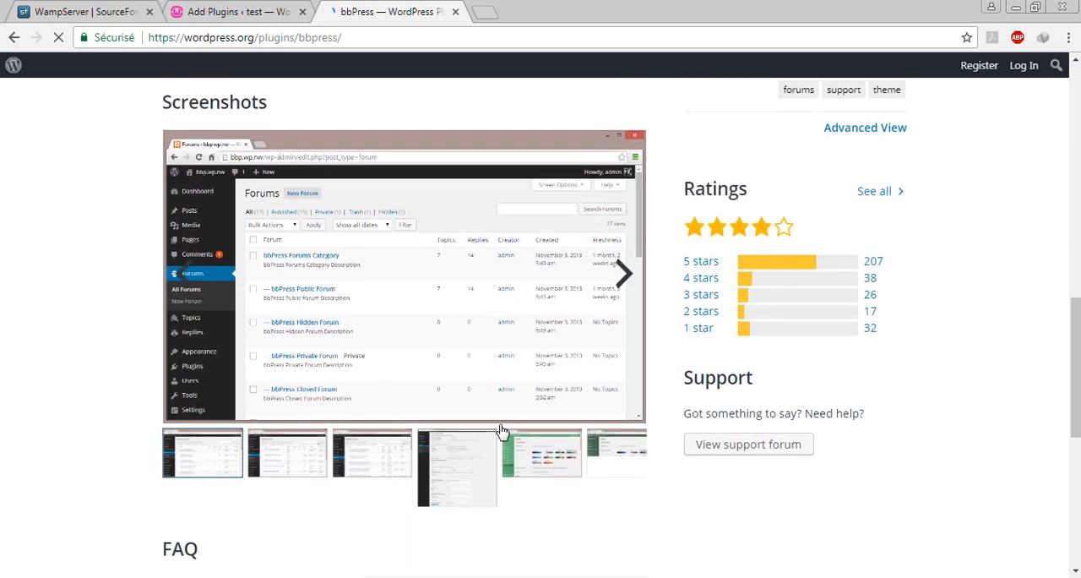
{"action": "left_click", "coordinate": [369, 221]}
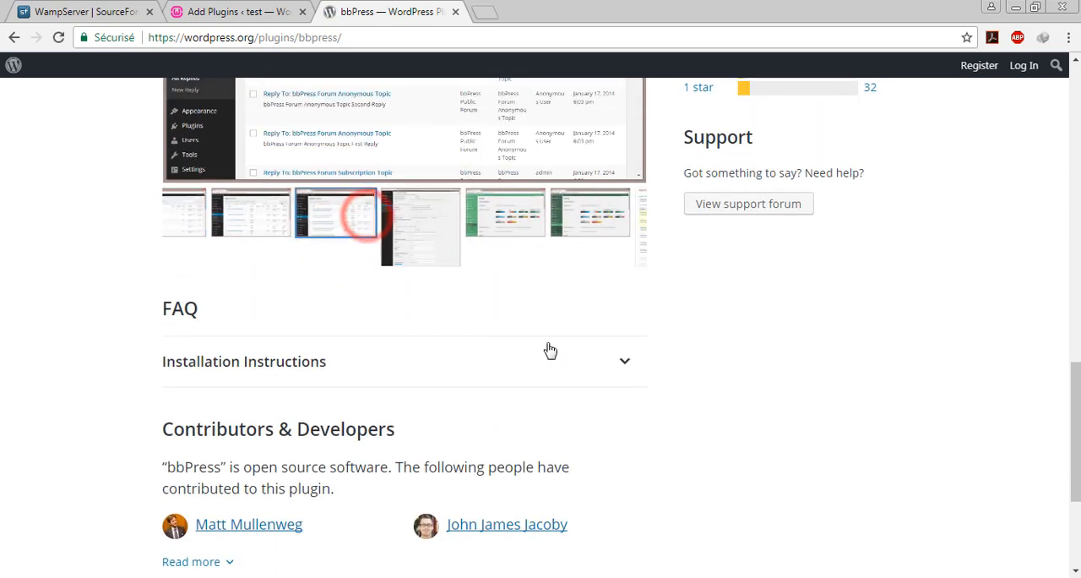
{"action": "scroll", "coordinate": [203, 251], "scroll_direction": "down", "scroll_amount": 1}
{"action": "scroll", "coordinate": [715, 397], "scroll_direction": "up", "scroll_amount": 12}
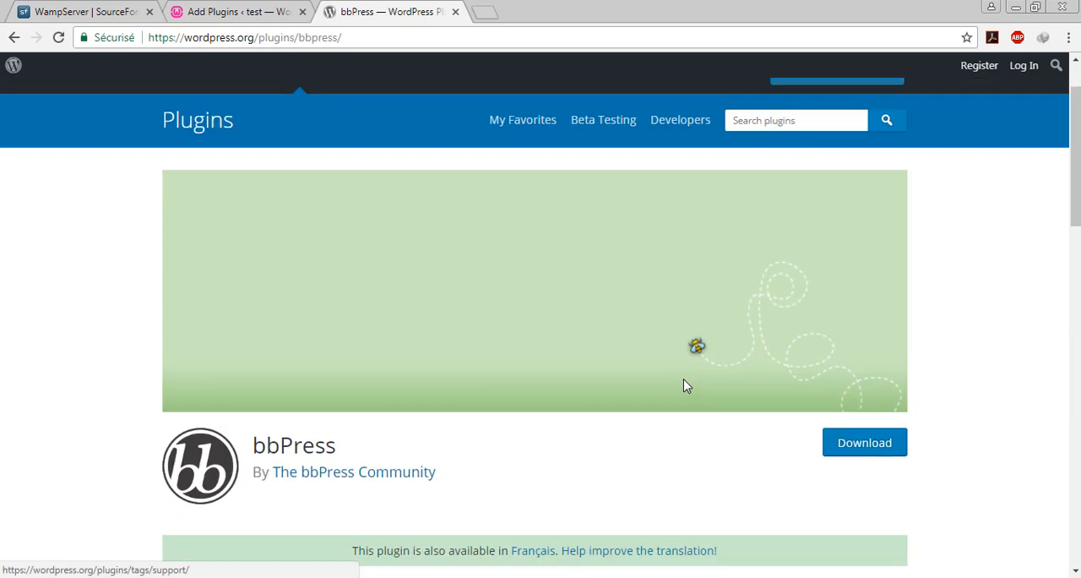
{"action": "scroll", "coordinate": [573, 404], "scroll_direction": "down", "scroll_amount": 4}
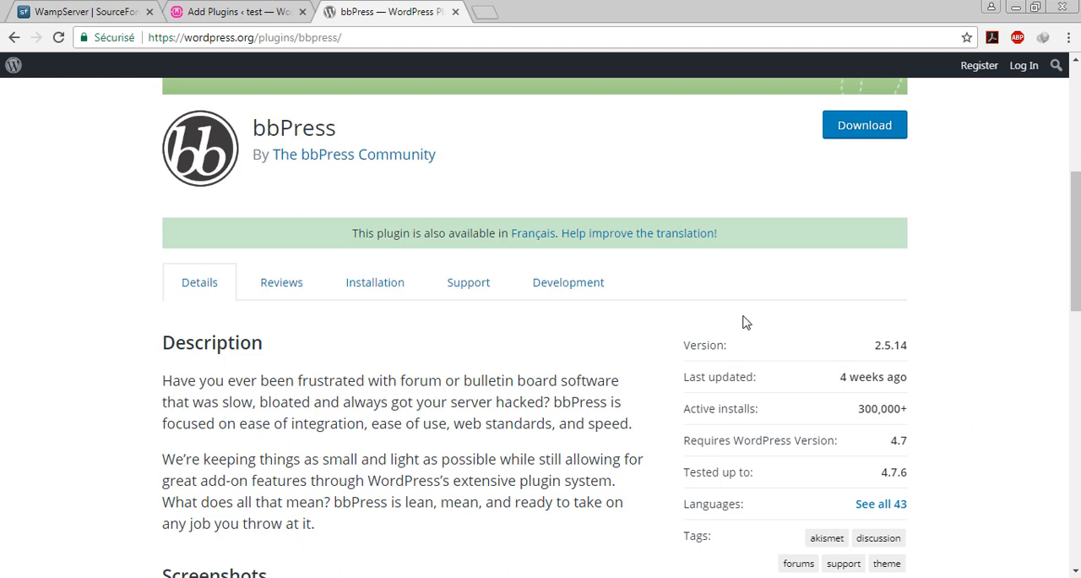
- Read the bbPress version, last update, active installs and WordPress compatibility details on its plugin page
{"action": "left_click_drag", "start_coordinate": [707, 344], "coordinate": [876, 354]}
{"action": "left_click", "coordinate": [876, 355]}
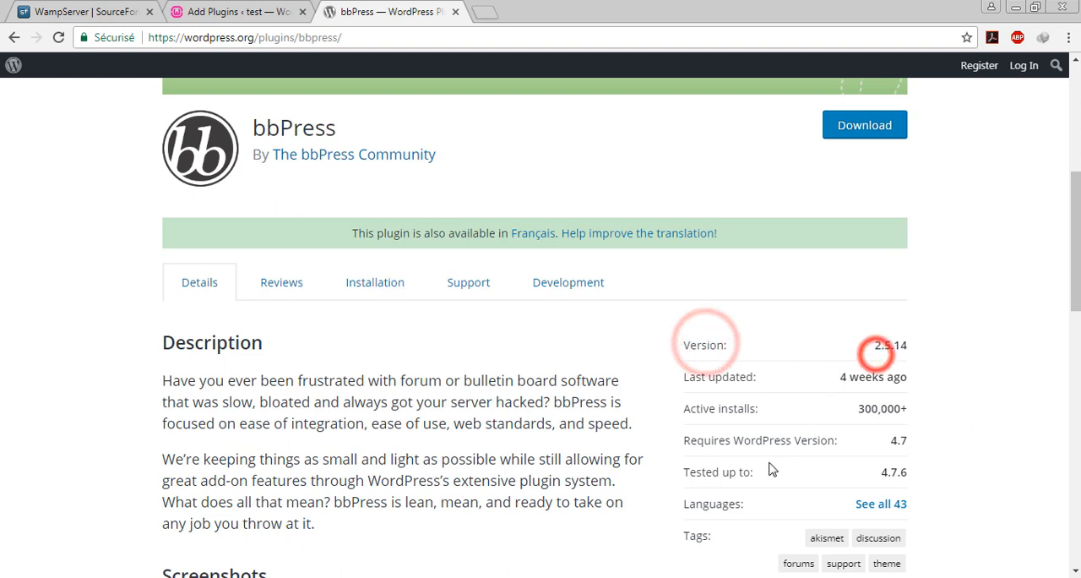
{"action": "left_click_drag", "start_coordinate": [709, 374], "coordinate": [833, 383]}
{"action": "left_click", "coordinate": [676, 383]}
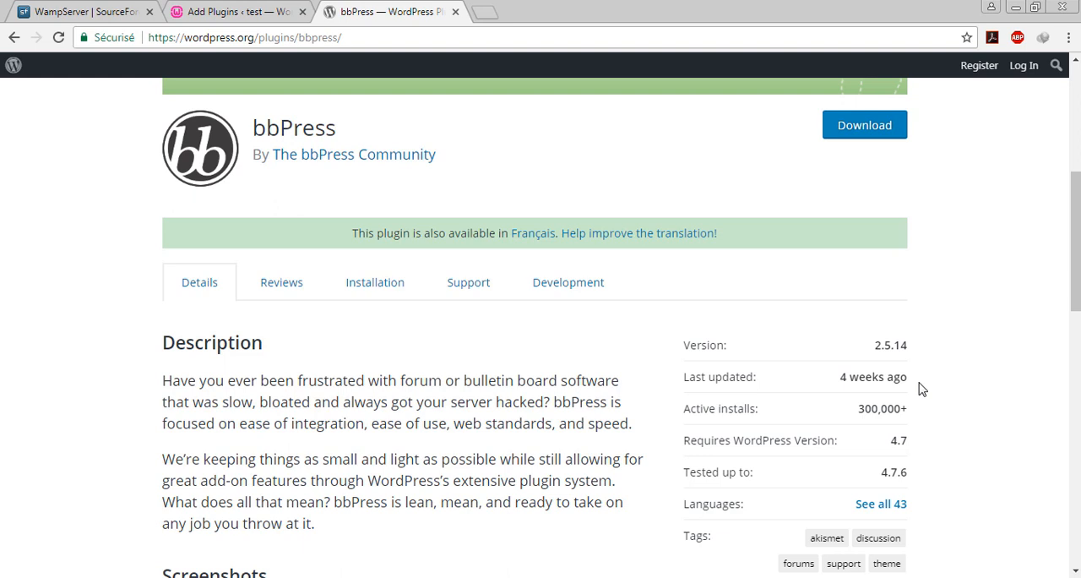
{"action": "left_click", "coordinate": [1074, 269]}
{"action": "right_click", "coordinate": [638, 372]}
{"action": "left_click", "coordinate": [564, 361]}
- Download bbpress.2.5.14.zip, keeping it as a numbered duplicate in the download manager, and close the plugin's browser tab
{"action": "left_click", "coordinate": [843, 131]}
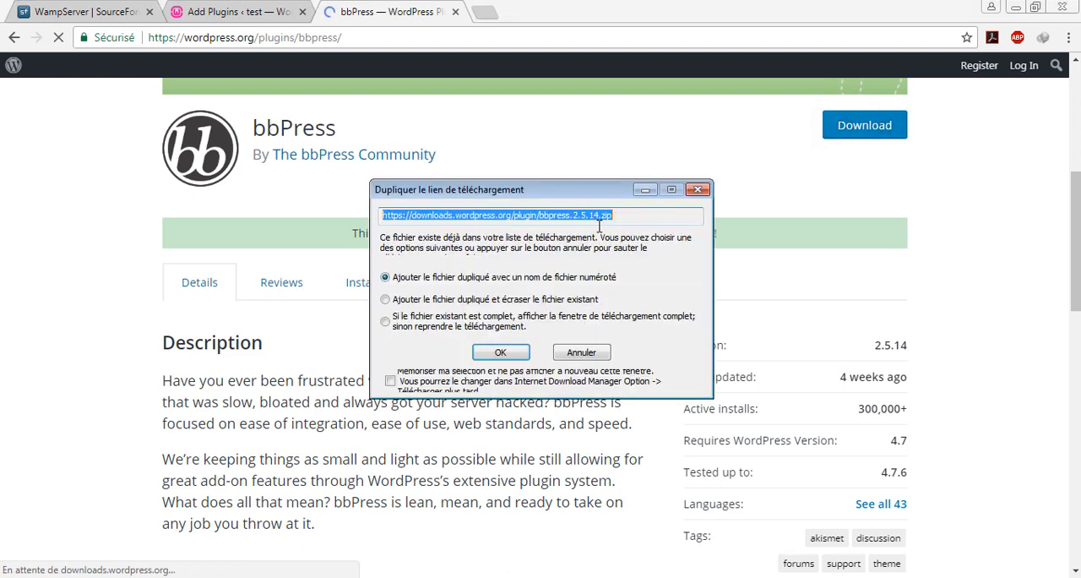
{"action": "left_click", "coordinate": [495, 353]}
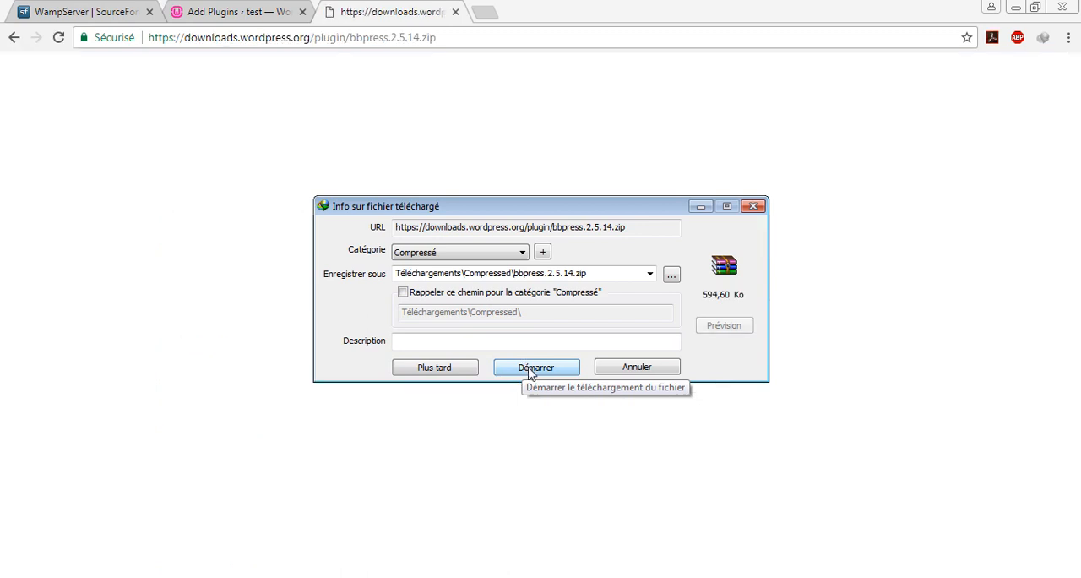
{"action": "left_click", "coordinate": [530, 372]}
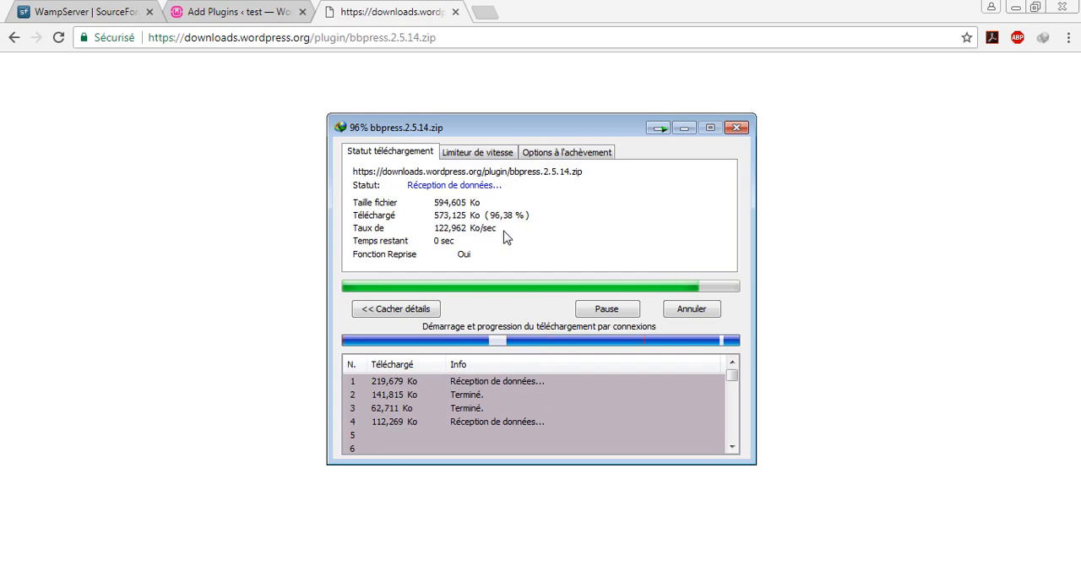
{"action": "middle_click", "coordinate": [350, 10]}
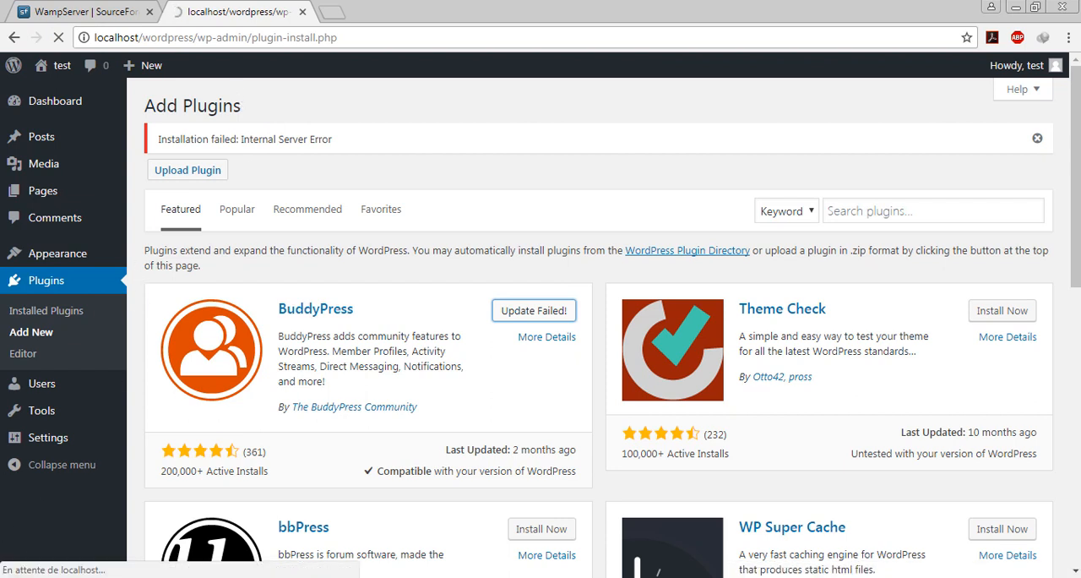
- Switch to the Compressed downloads folder in Windows Explorer and cut bbpress.2.5.14.zip
{"action": "left_click", "coordinate": [125, 577]}
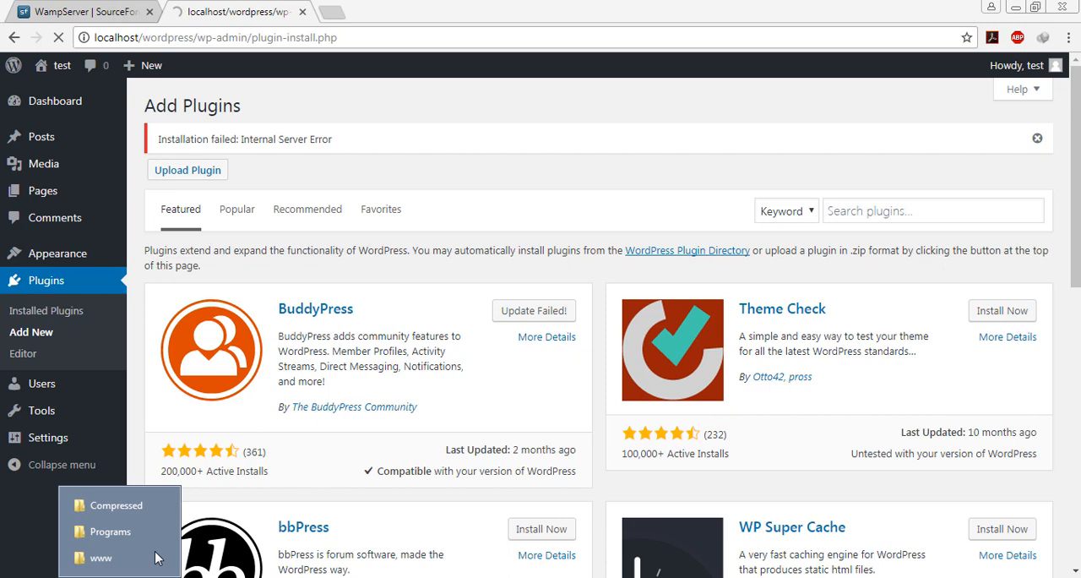
{"action": "left_click", "coordinate": [116, 505]}
{"action": "left_click", "coordinate": [232, 313]}
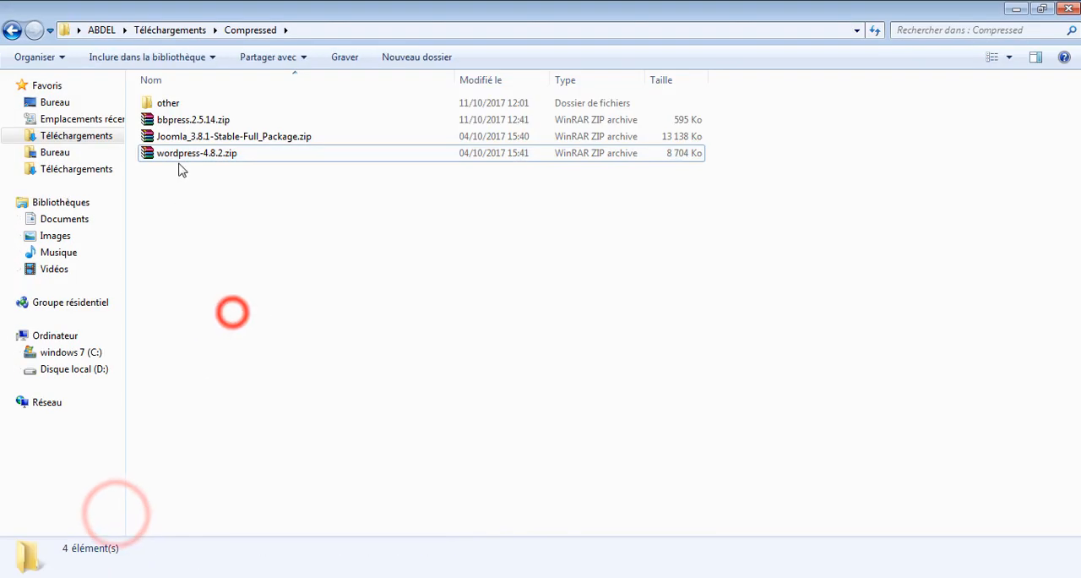
{"action": "right_click", "coordinate": [174, 125]}
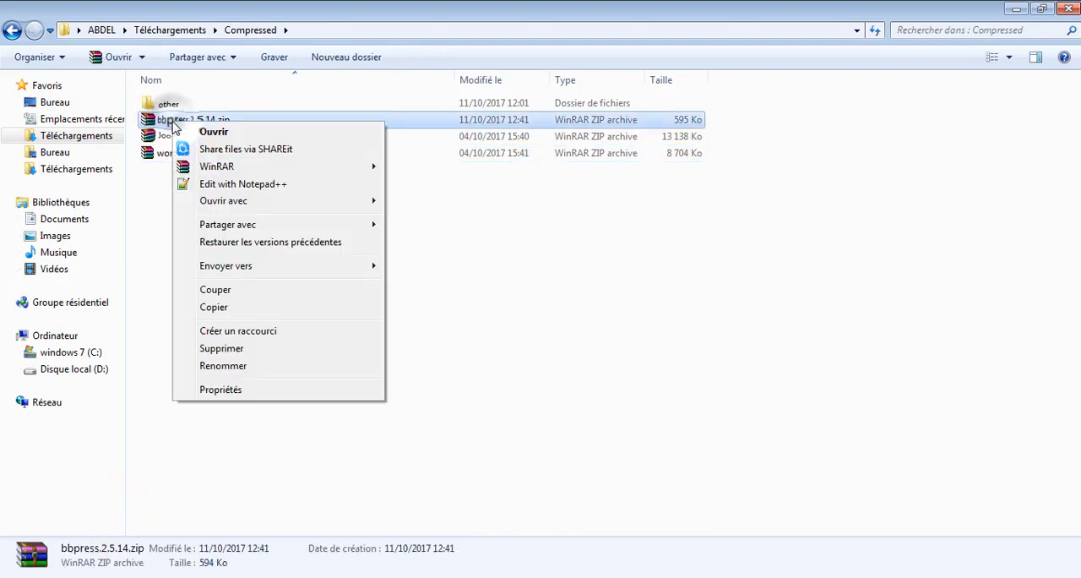
{"action": "left_click", "coordinate": [252, 308]}
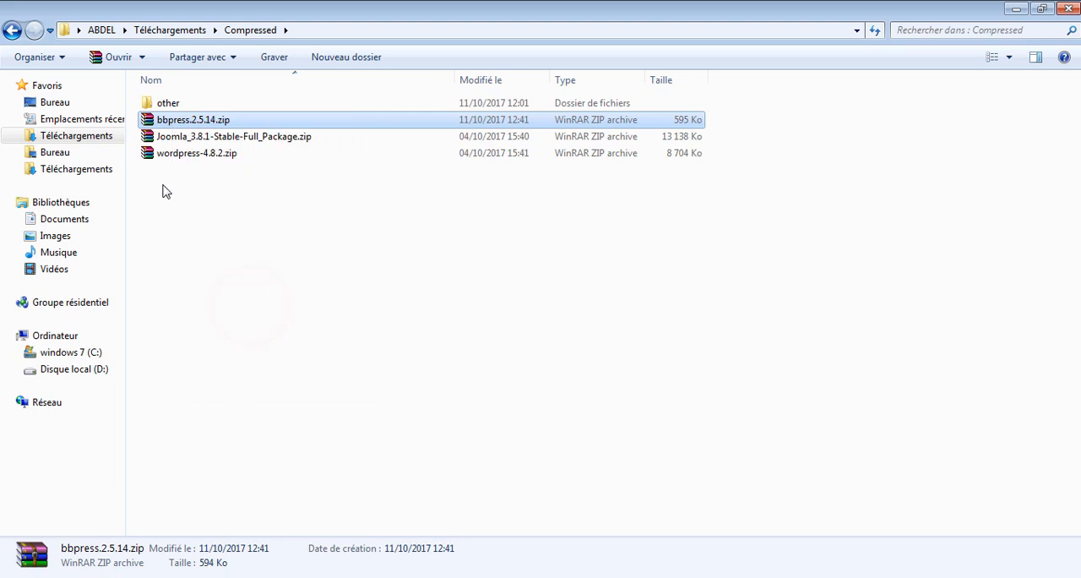
{"action": "right_click", "coordinate": [173, 121]}
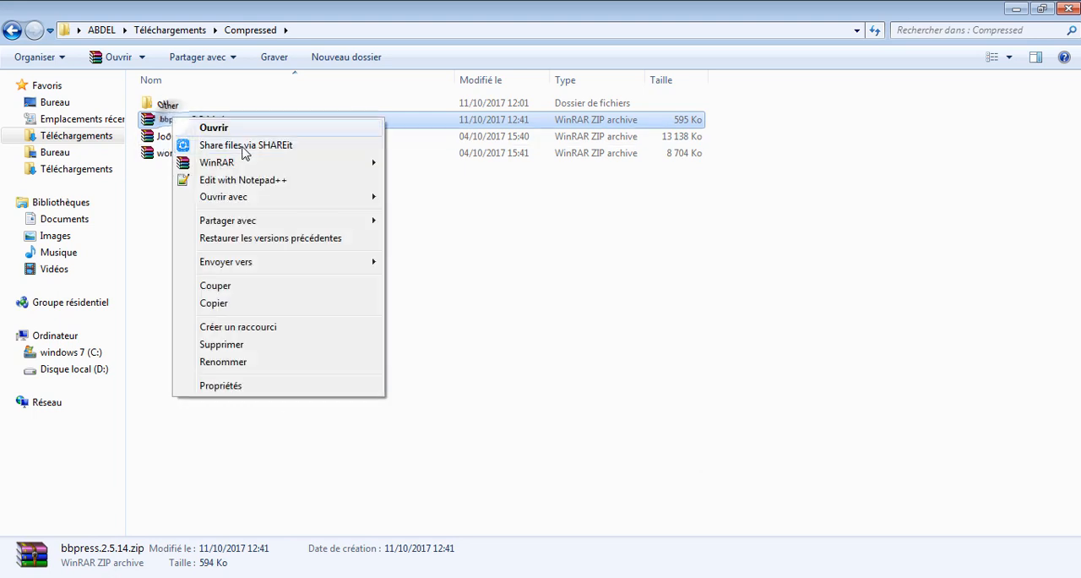
{"action": "left_click", "coordinate": [300, 289]}
{"action": "left_click", "coordinate": [326, 342]}
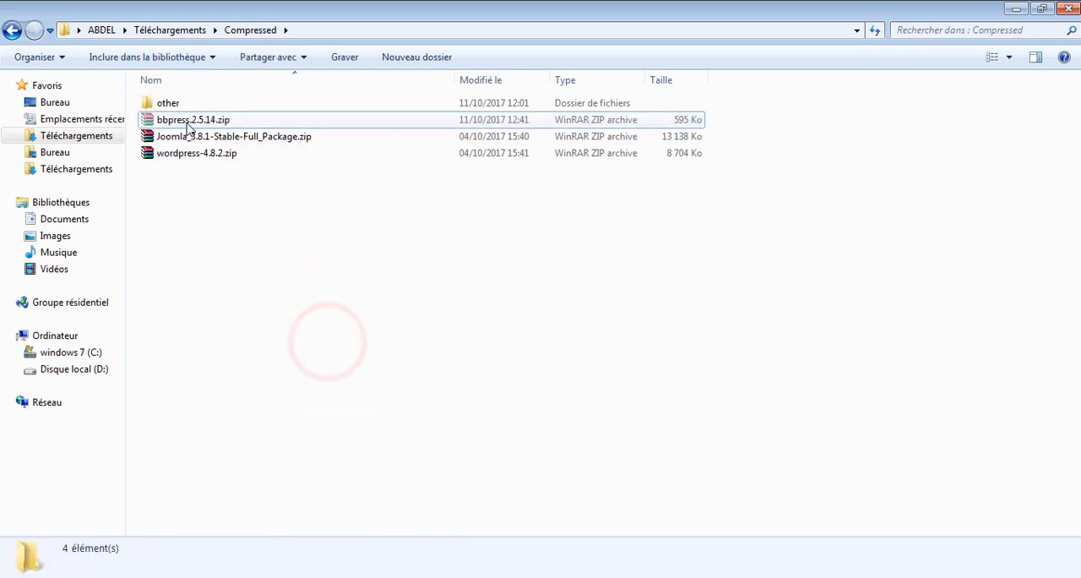
- Switch to the www folder window and open wordpress\wp-content\plugins
{"action": "mouse_move", "coordinate": [105, 574]}
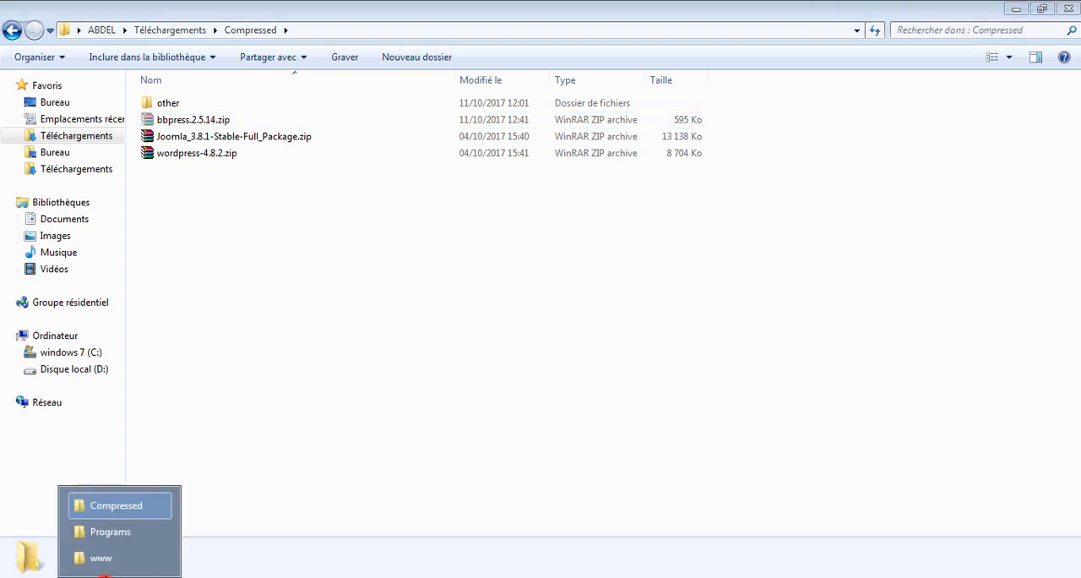
{"action": "left_click", "coordinate": [106, 553]}
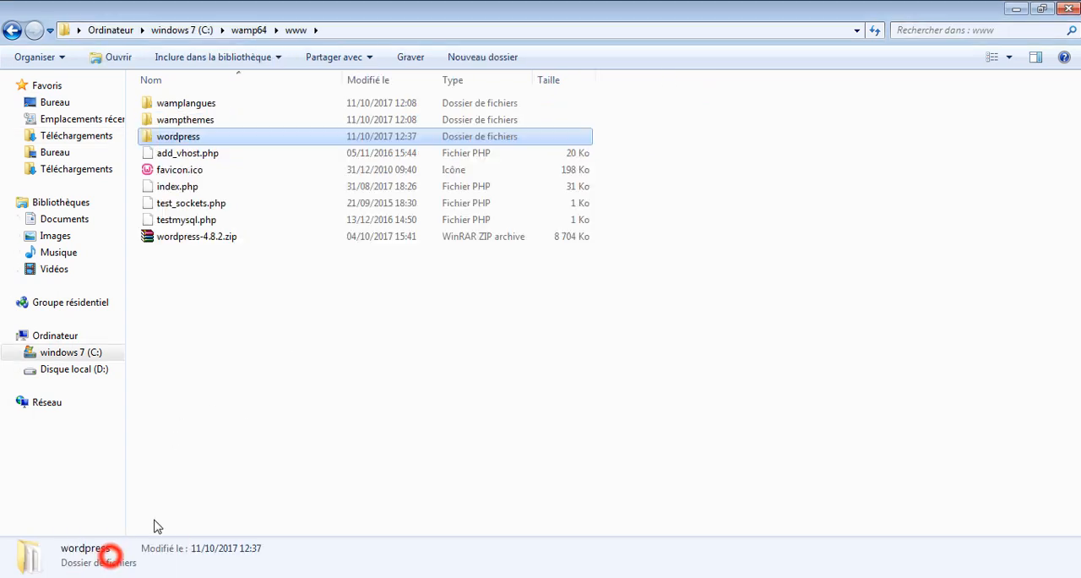
{"action": "double_click", "coordinate": [173, 138]}
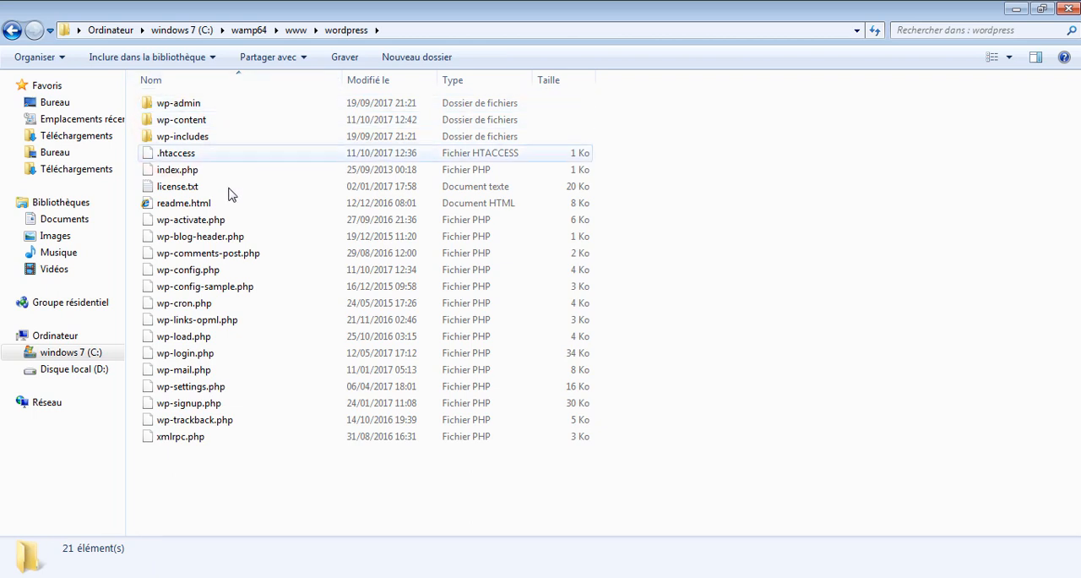
{"action": "left_click", "coordinate": [616, 163]}
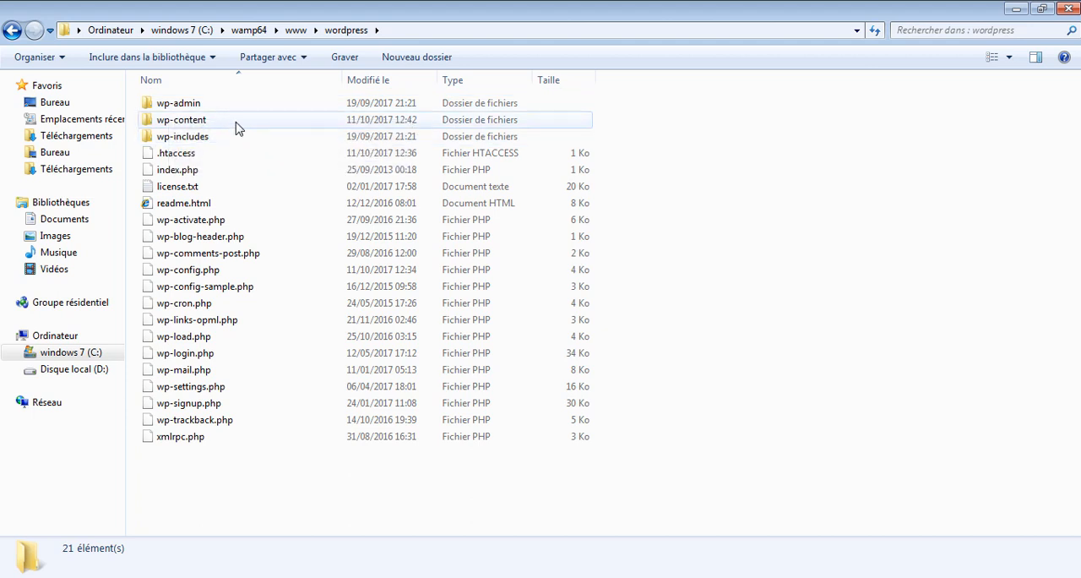
{"action": "mouse_move", "coordinate": [238, 127]}
{"action": "mouse_move", "coordinate": [193, 125]}
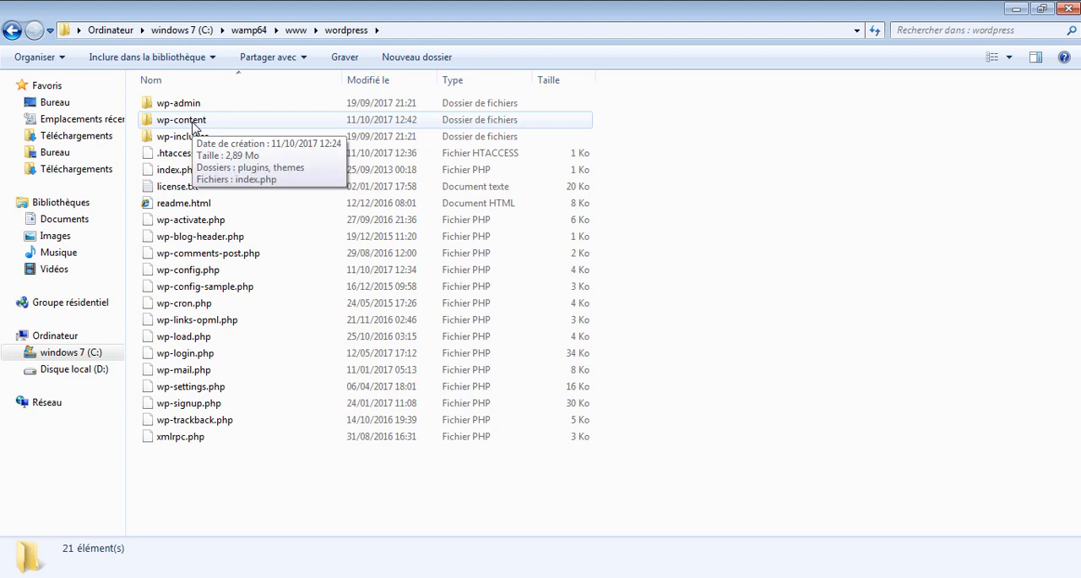
{"action": "double_click", "coordinate": [193, 122]}
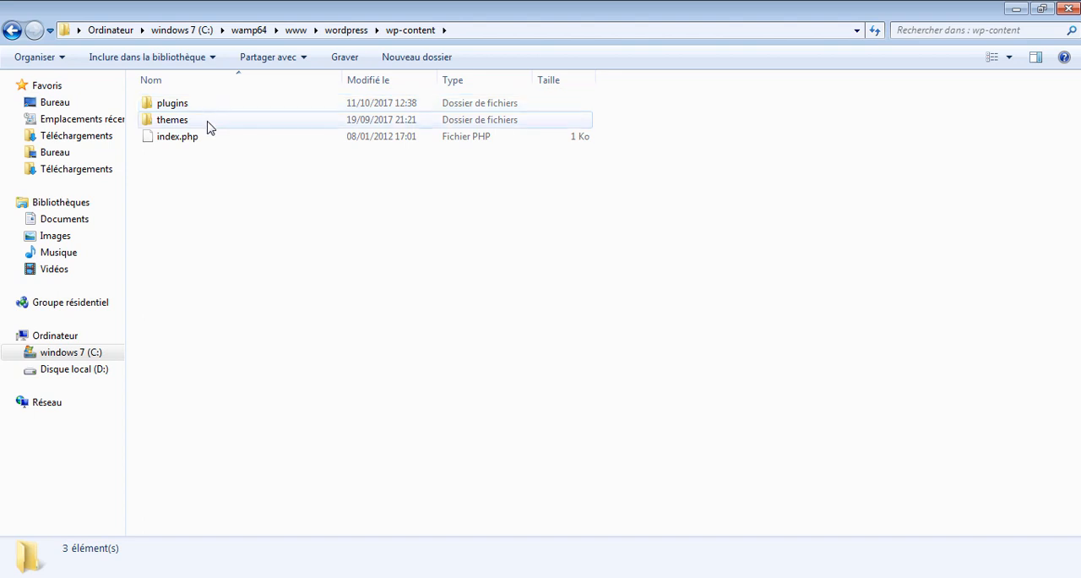
{"action": "left_click_drag", "start_coordinate": [401, 262], "coordinate": [310, 281]}
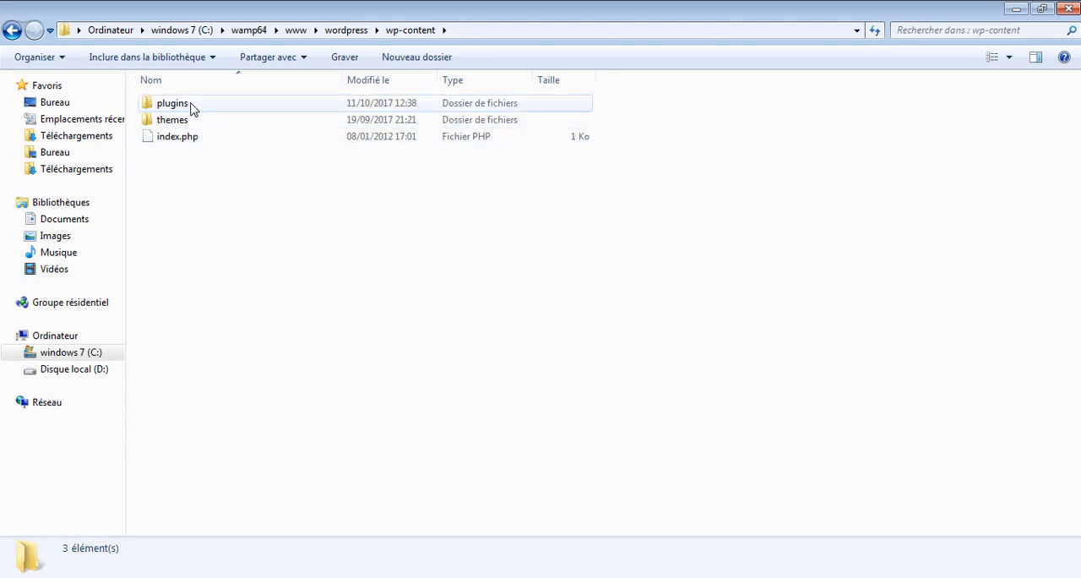
{"action": "double_click", "coordinate": [218, 106]}
- Paste the cut bbpress.2.5.14.zip archive into the WordPress plugins folder
{"action": "left_click_drag", "start_coordinate": [369, 189], "coordinate": [156, 218]}
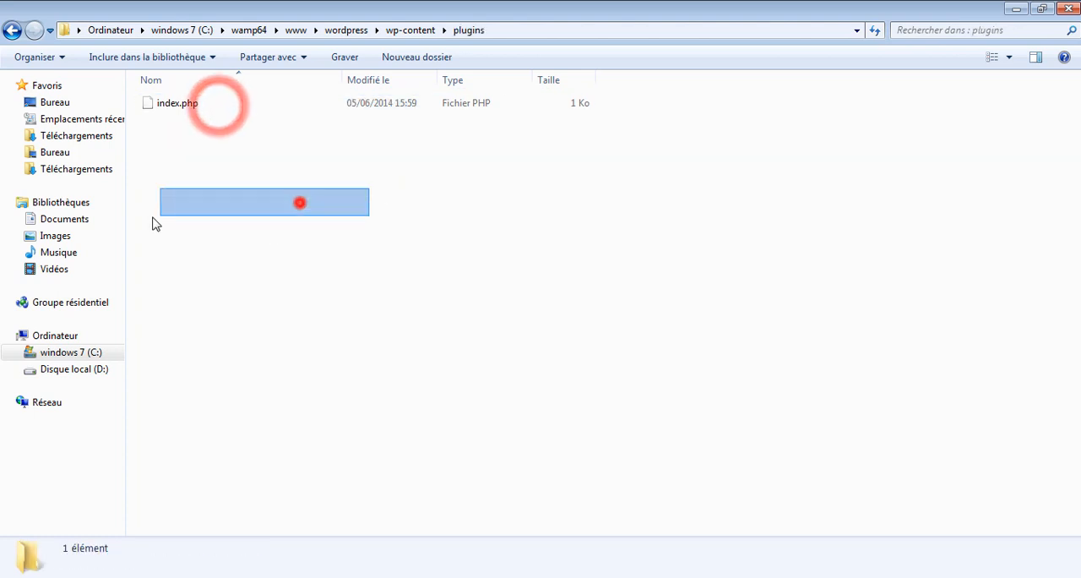
{"action": "right_click", "coordinate": [204, 166]}
{"action": "left_click", "coordinate": [295, 269]}
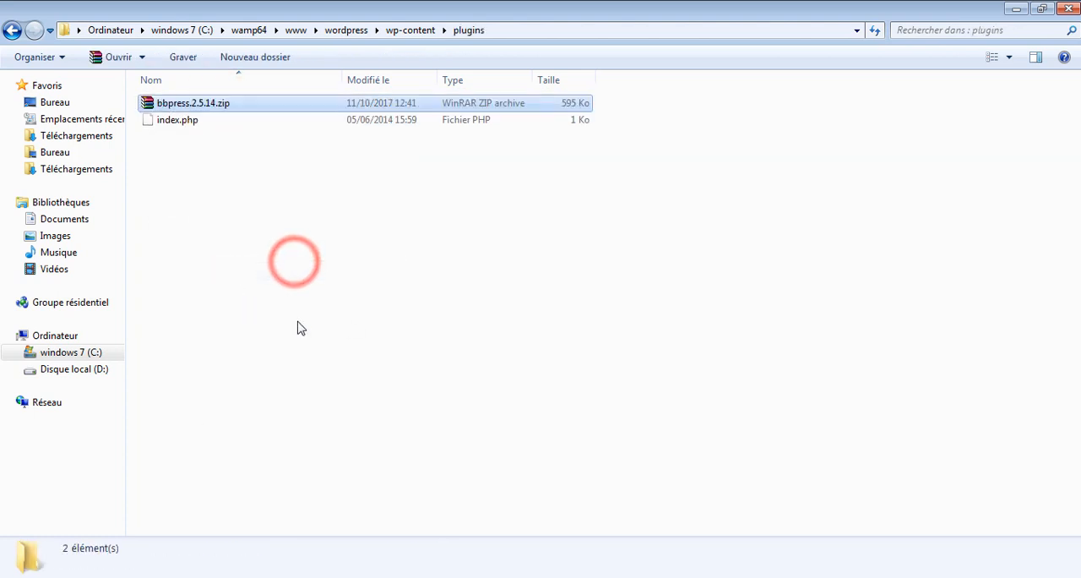
- Extract bbpress.2.5.14.zip directly into the plugins folder with WinRAR and delete the archive
{"action": "right_click", "coordinate": [162, 110]}
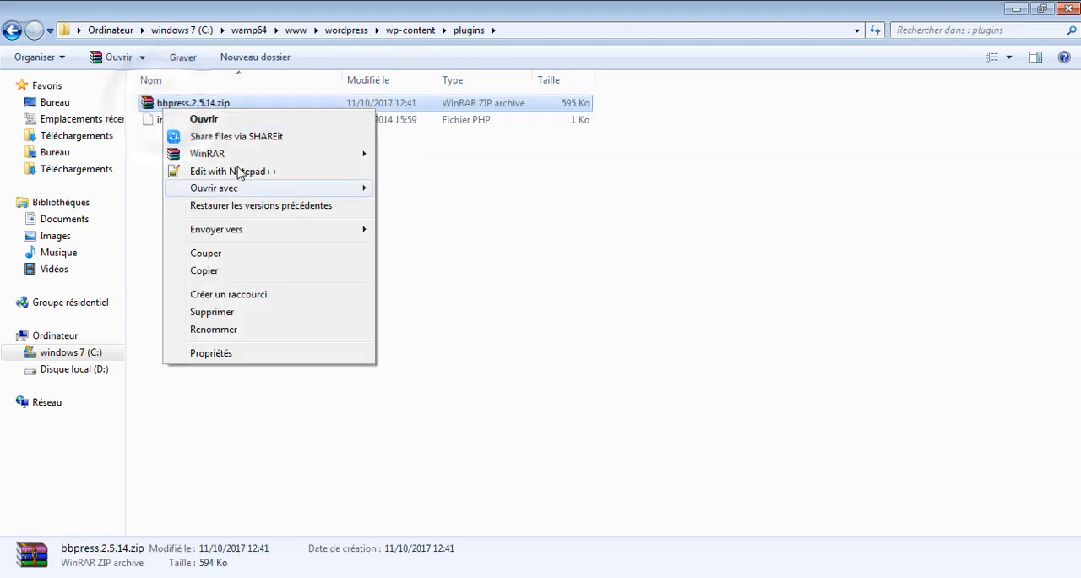
{"action": "left_click", "coordinate": [331, 153]}
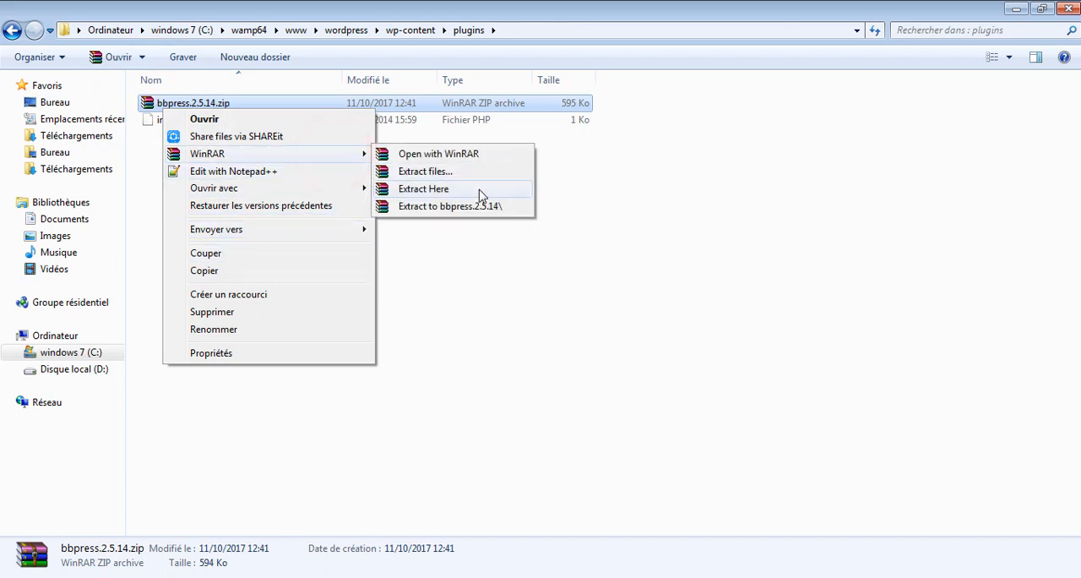
{"action": "left_click", "coordinate": [479, 189]}
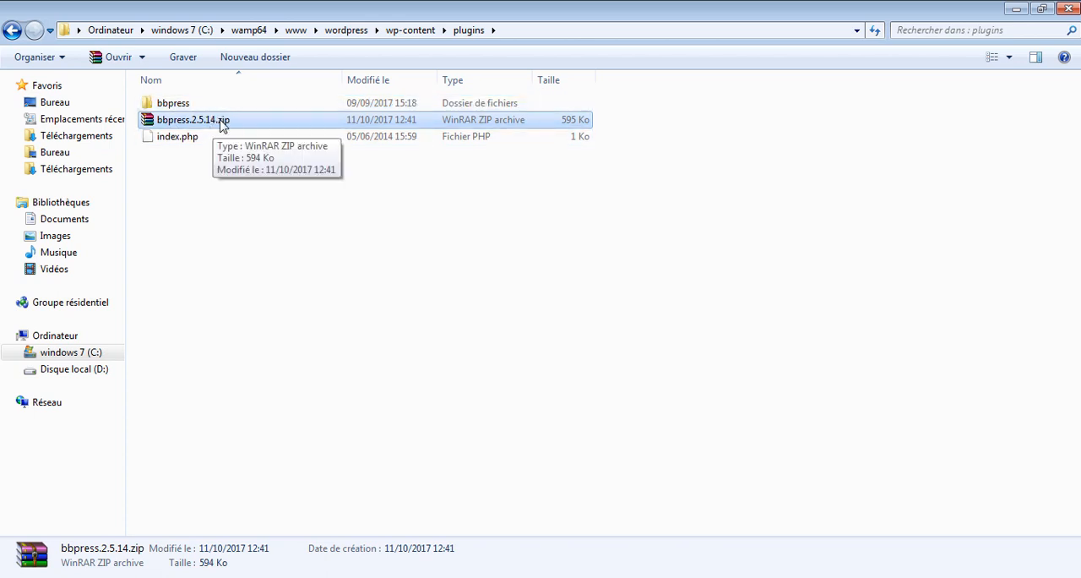
{"action": "key", "text": "Delete"}
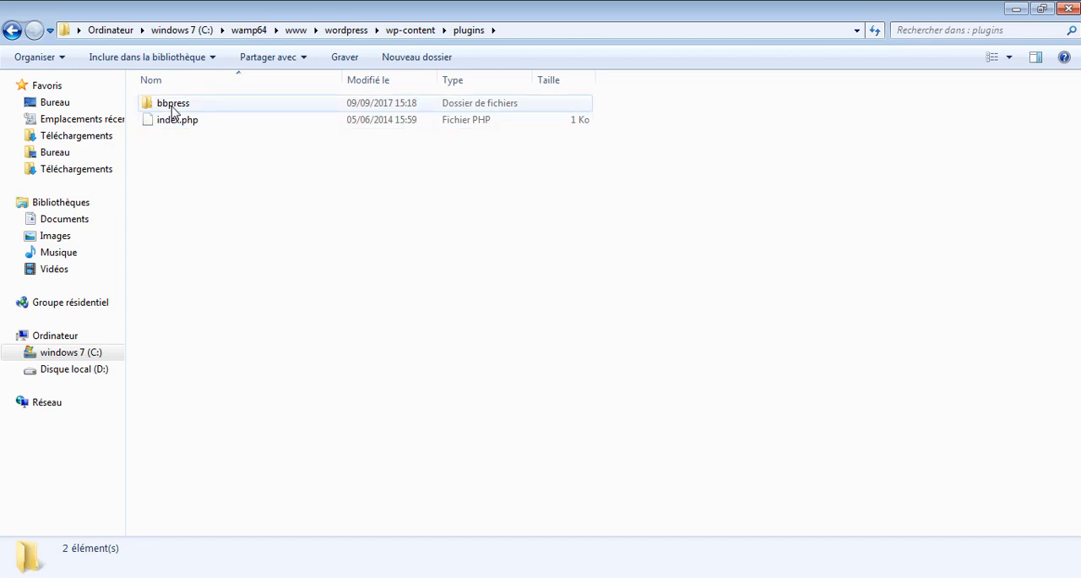
- Switch back to the WordPress Add Plugins page in Chrome and start installing BuddyPress
{"action": "left_click", "coordinate": [216, 577]}
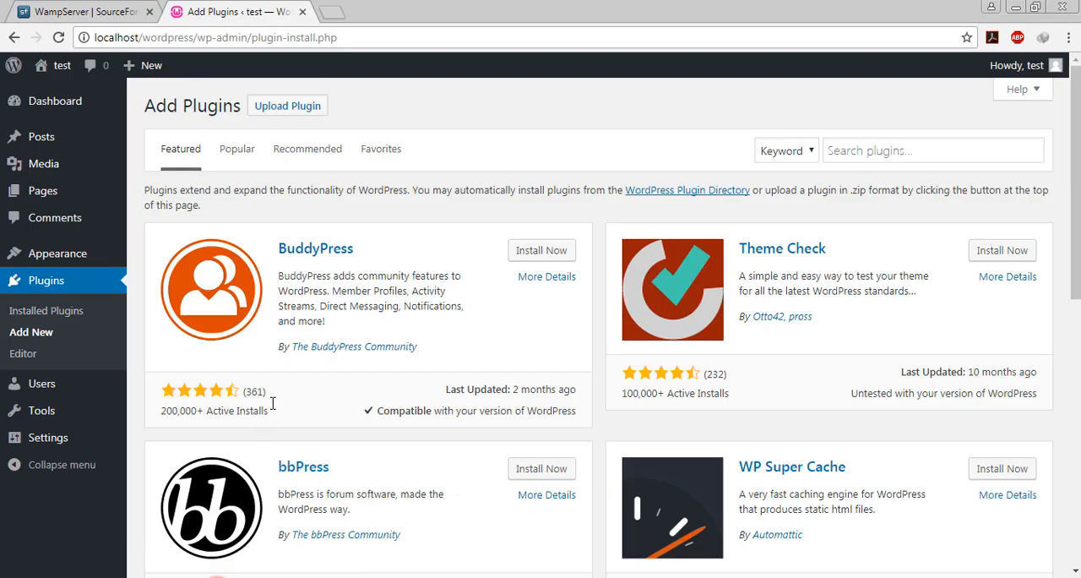
{"action": "left_click", "coordinate": [541, 251]}
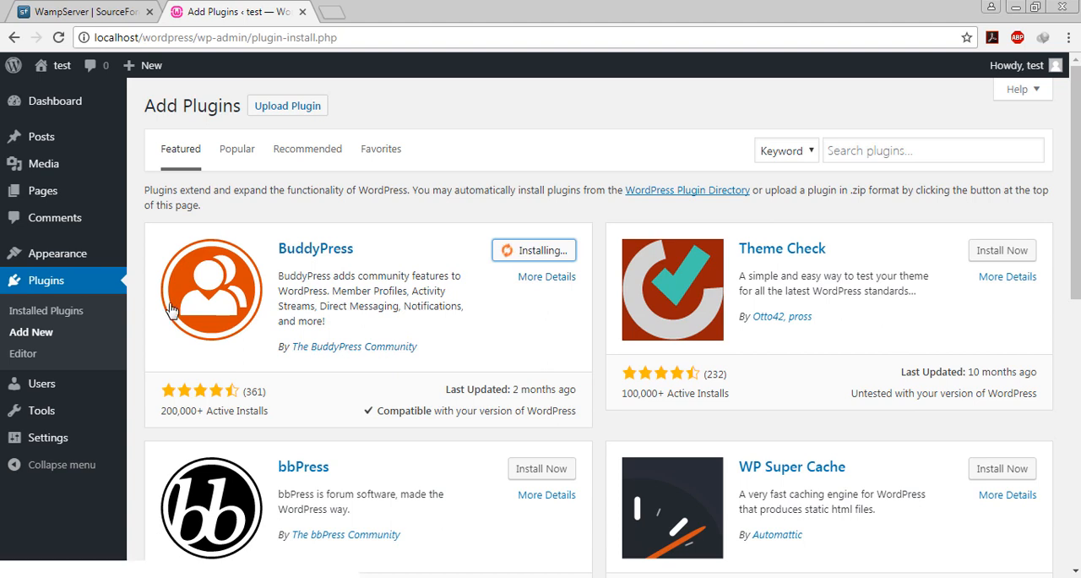
- Open the installed plugins list in a separate browser tab, activate bbPress and look over its welcome page
{"action": "middle_click", "coordinate": [71, 319]}
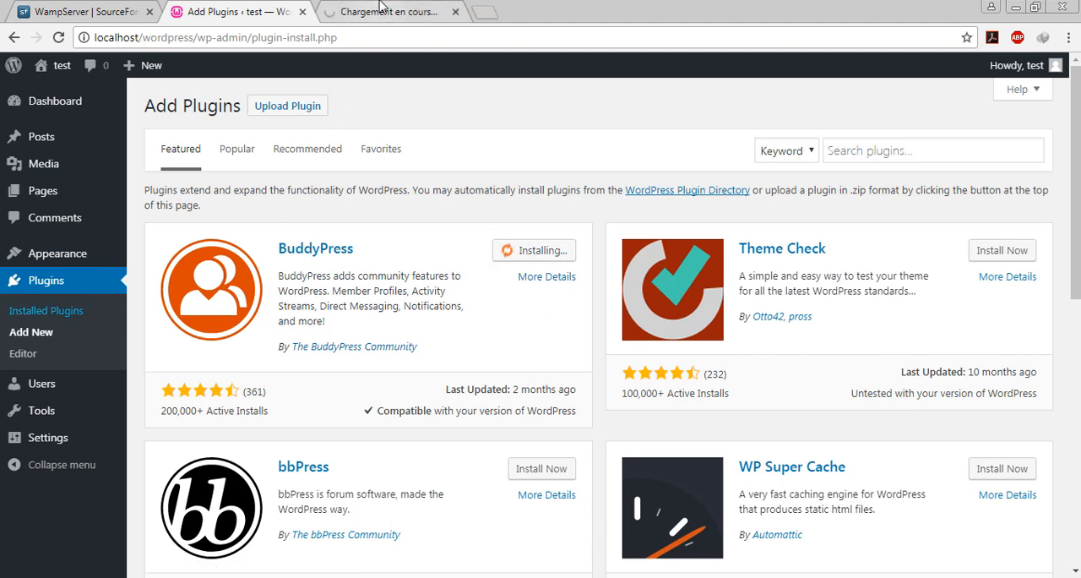
{"action": "left_click", "coordinate": [378, 10]}
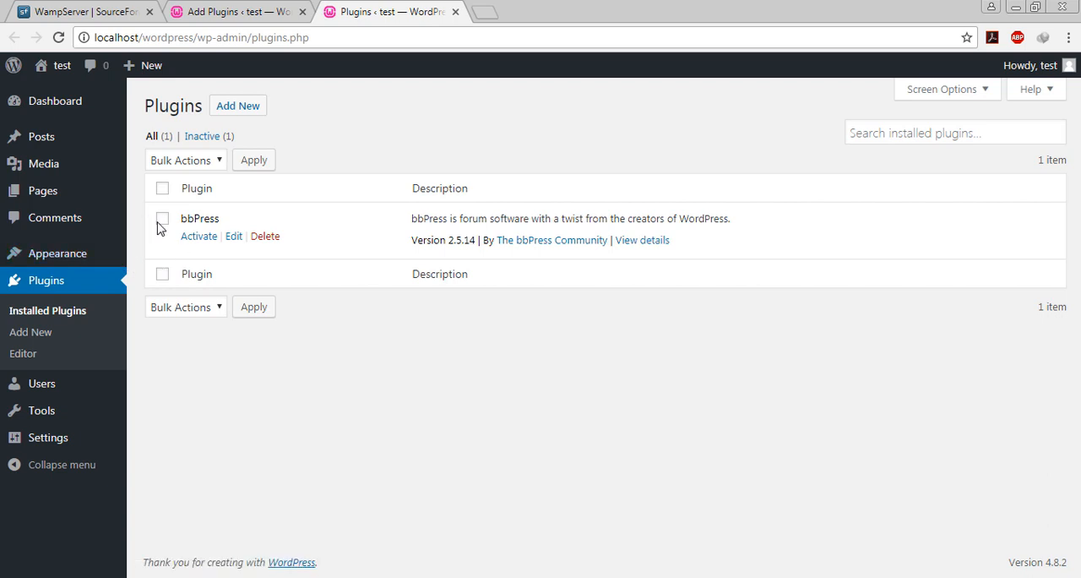
{"action": "left_click", "coordinate": [198, 236]}
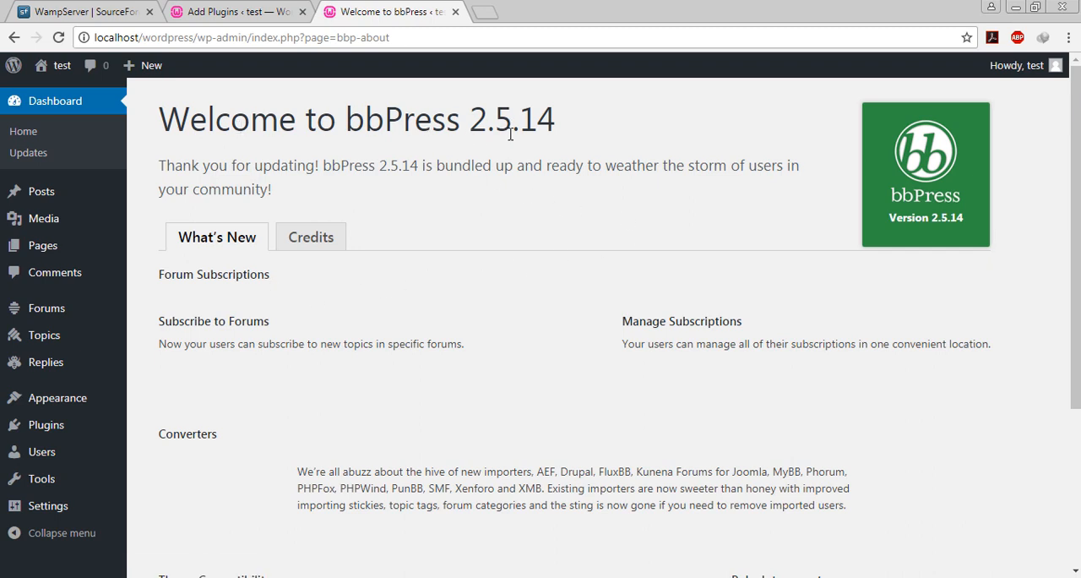
{"action": "scroll", "coordinate": [533, 128], "scroll_direction": "down", "scroll_amount": 3}
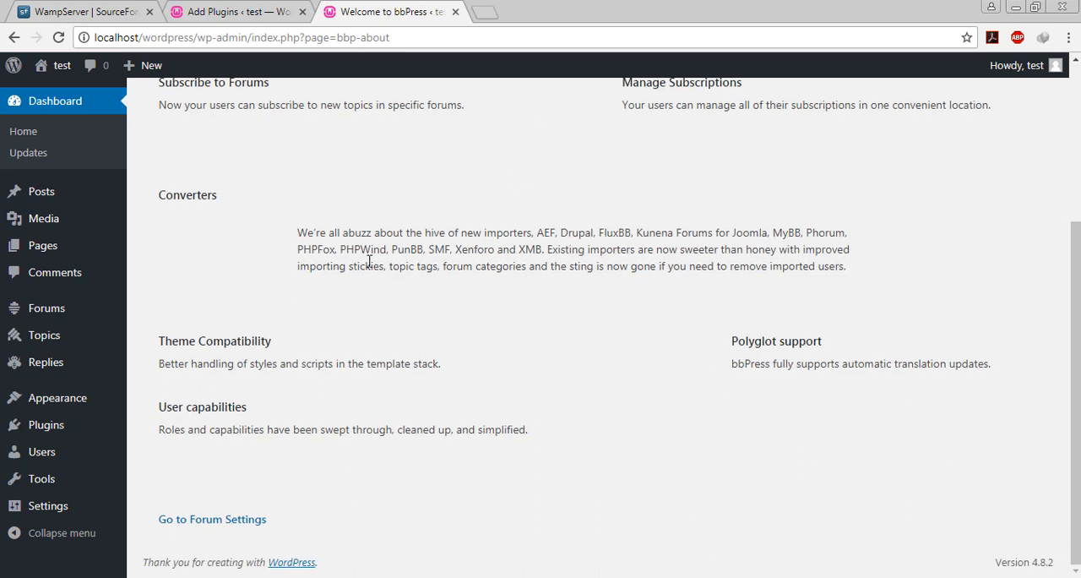
- Check the BuddyPress installation progress on the Add Plugins page and return to the bbPress welcome page
{"action": "scroll", "coordinate": [509, 264], "scroll_direction": "up", "scroll_amount": 3}
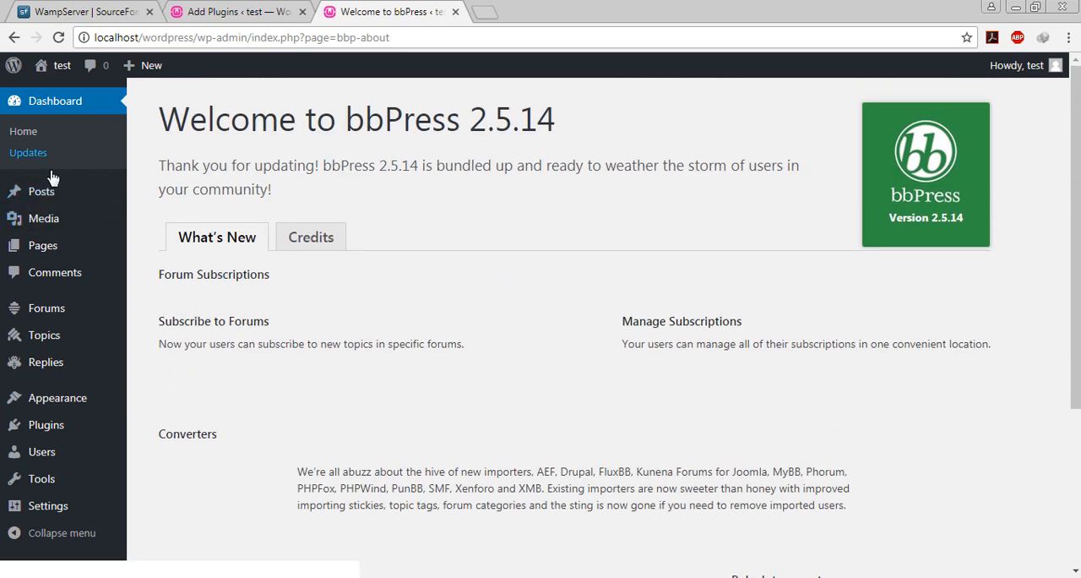
{"action": "left_click", "coordinate": [225, 11]}
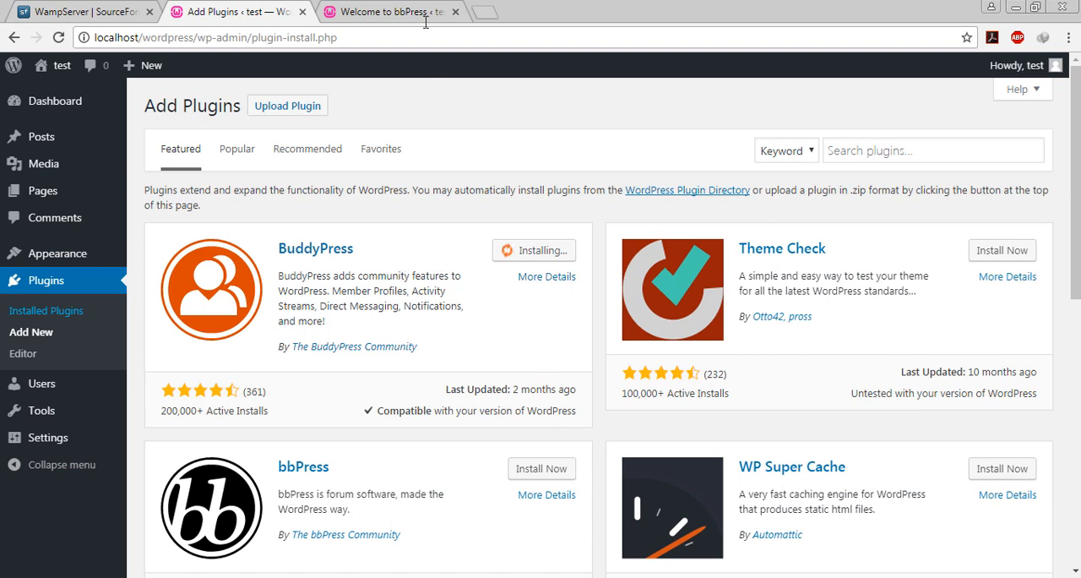
{"action": "left_click", "coordinate": [396, 10]}
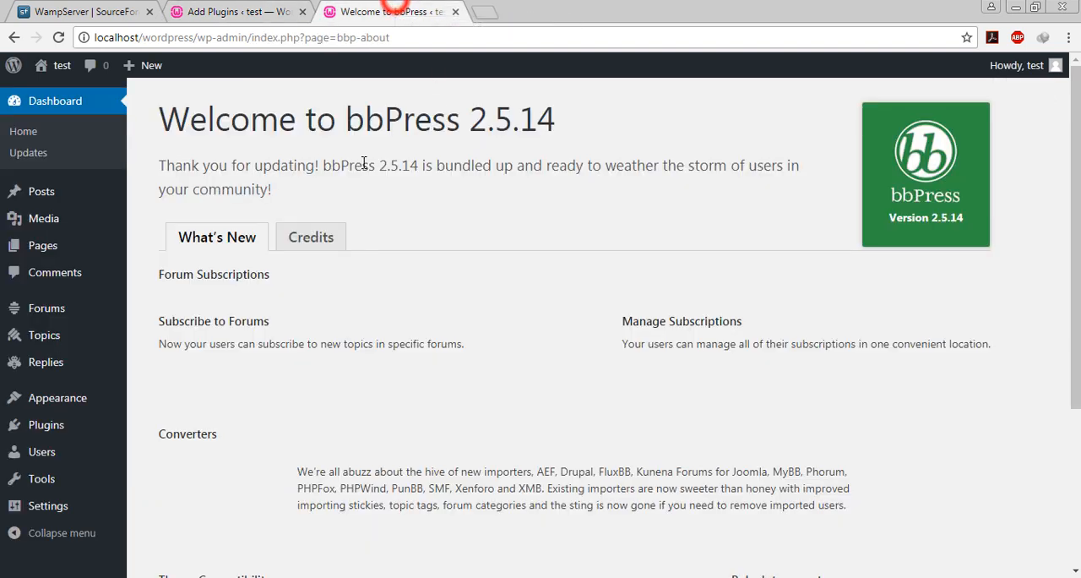
- Open the installed plugins list to review the bbPress entry, recheck the BuddyPress installation and return to the list
{"action": "mouse_move", "coordinate": [76, 431]}
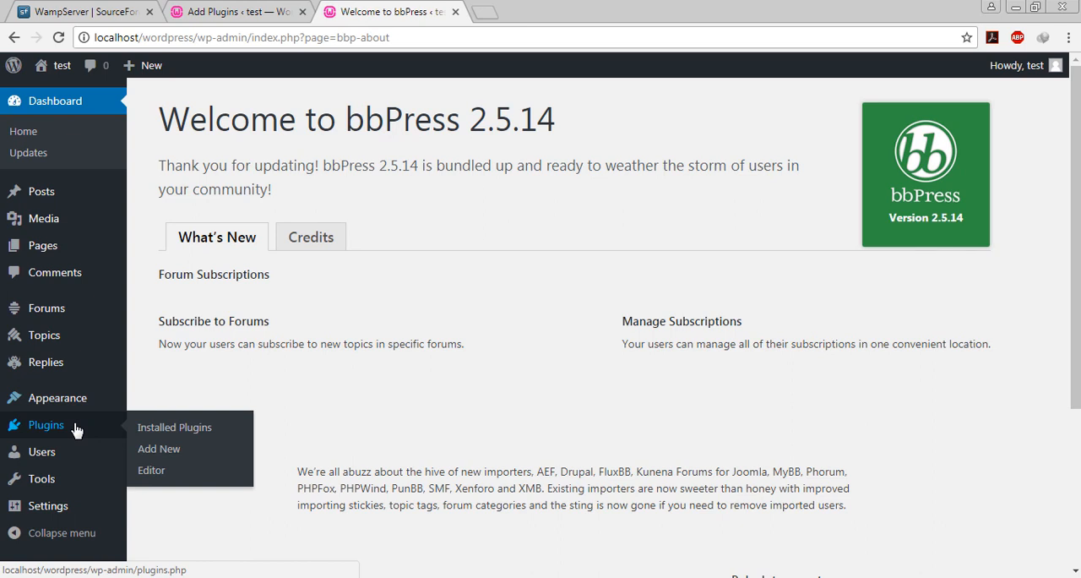
{"action": "left_click", "coordinate": [173, 428]}
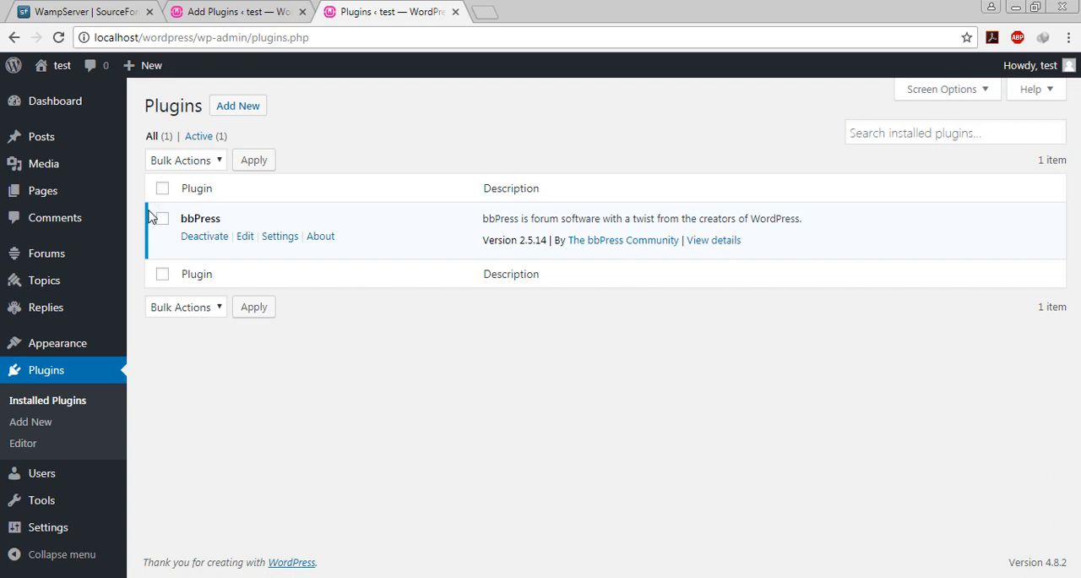
{"action": "left_click", "coordinate": [243, 6]}
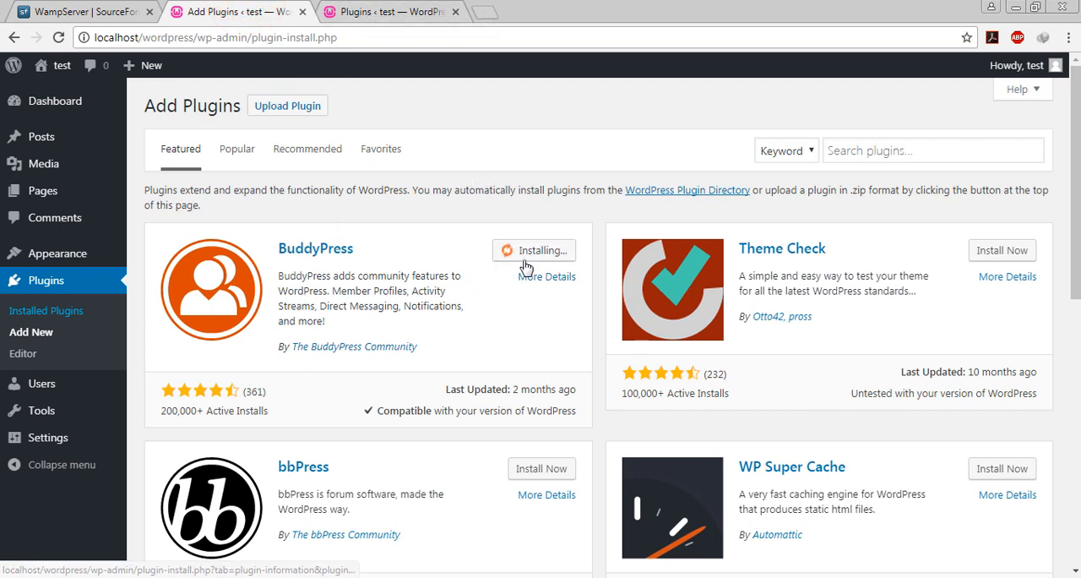
{"action": "left_click", "coordinate": [380, 12]}
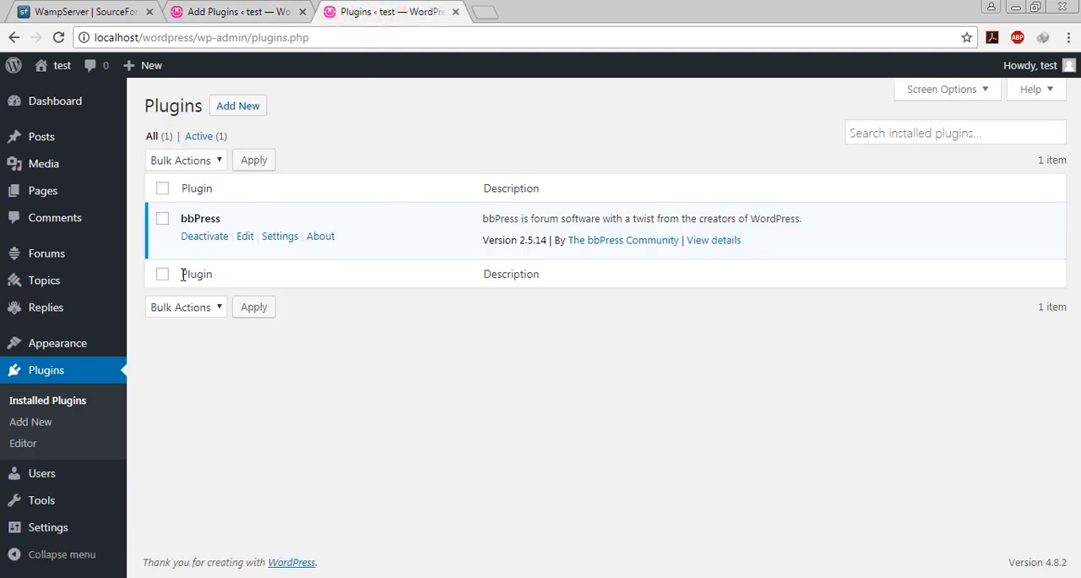